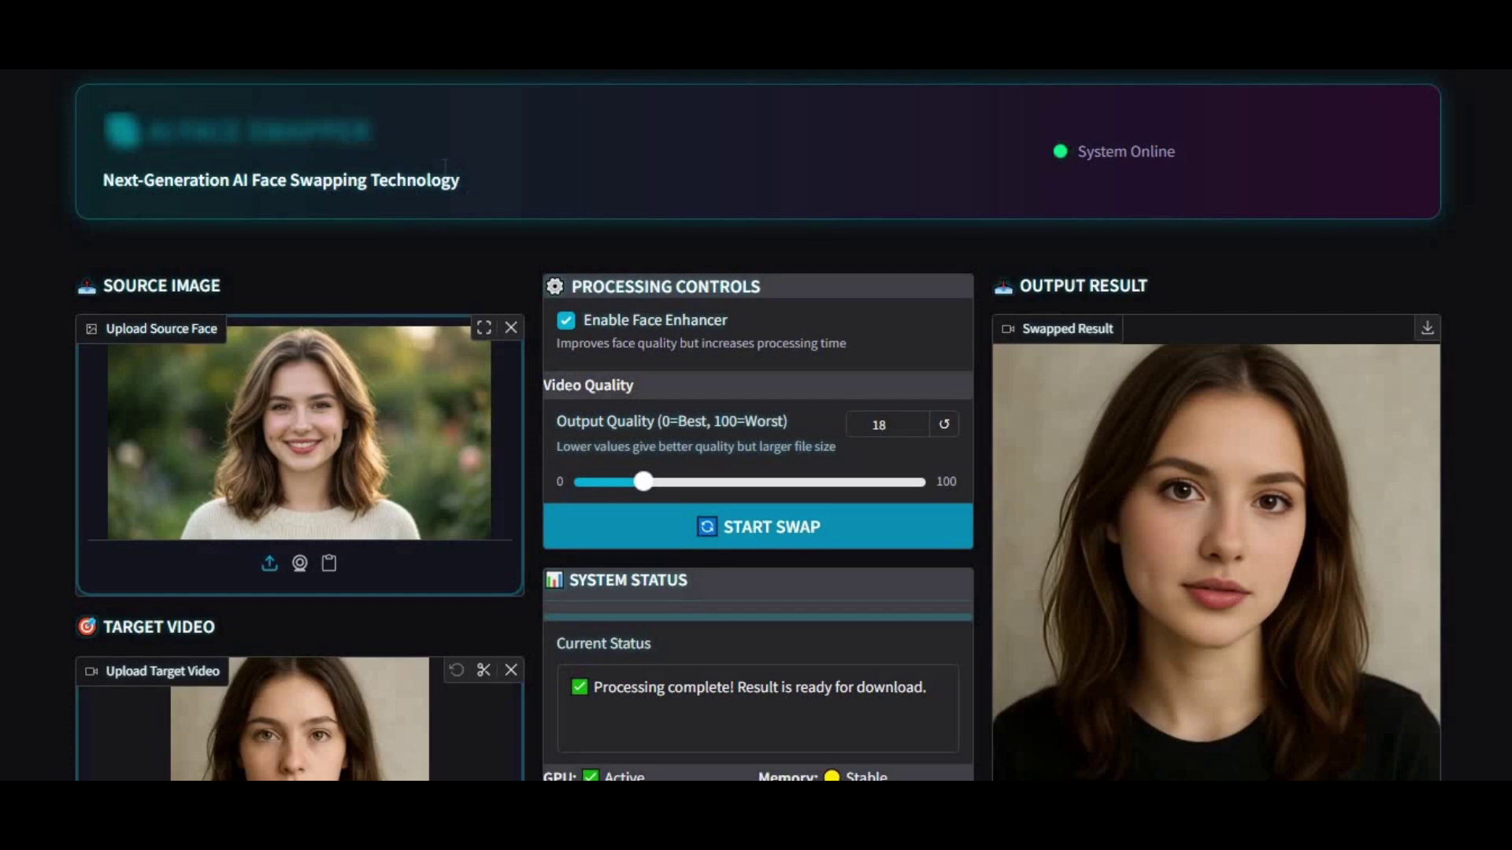
# Select the Face Swapper VID title text and the Space's page address, then dismiss suggestions
pyautogui.moveTo(427, 131); pyautogui.dragTo(105, 131)
pyautogui.scroll(-2, 968, 215)
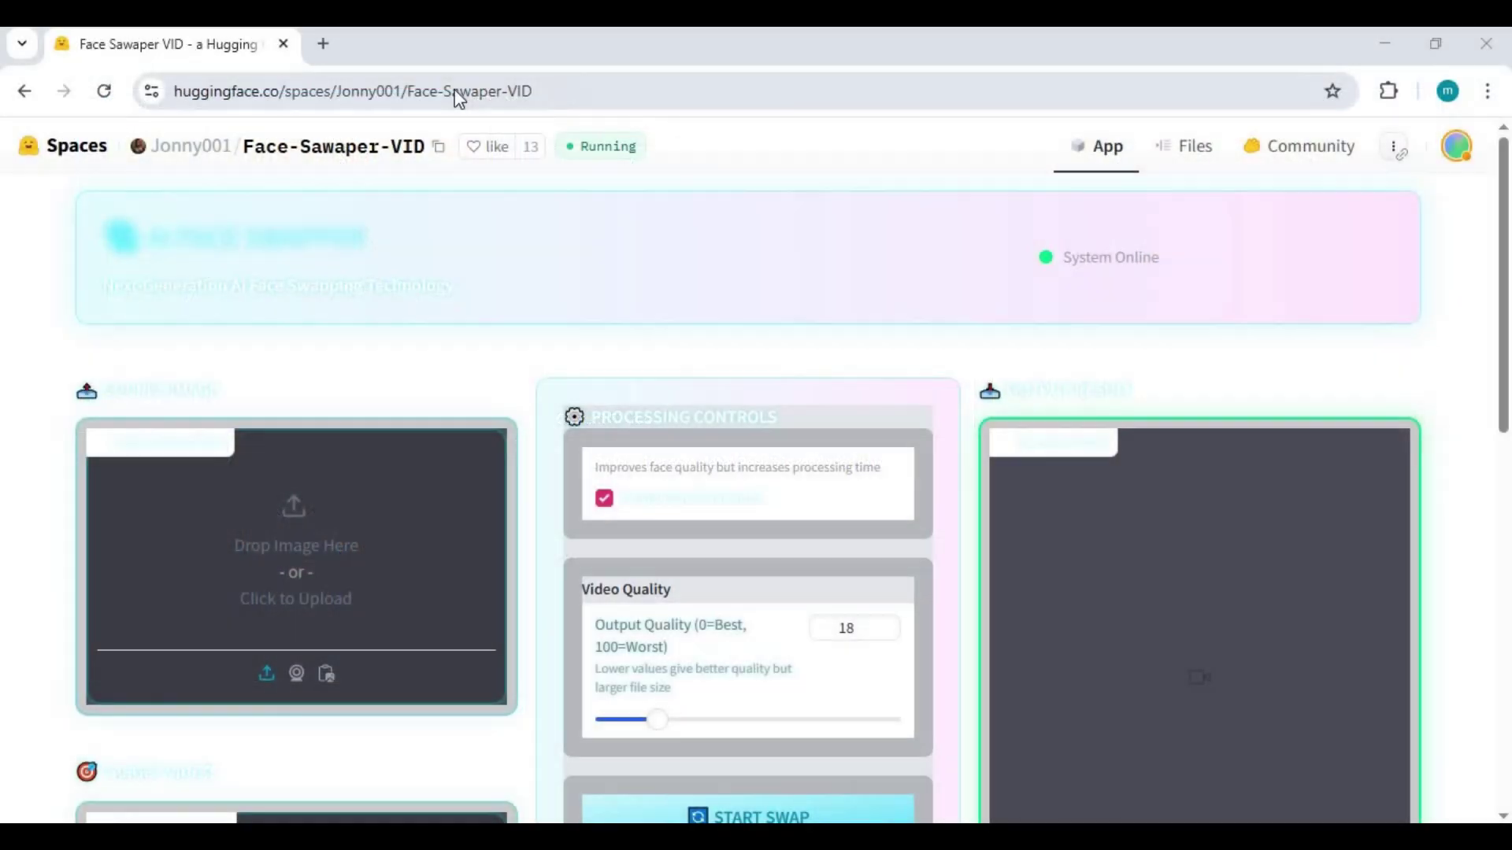
pyautogui.click(196, 91)
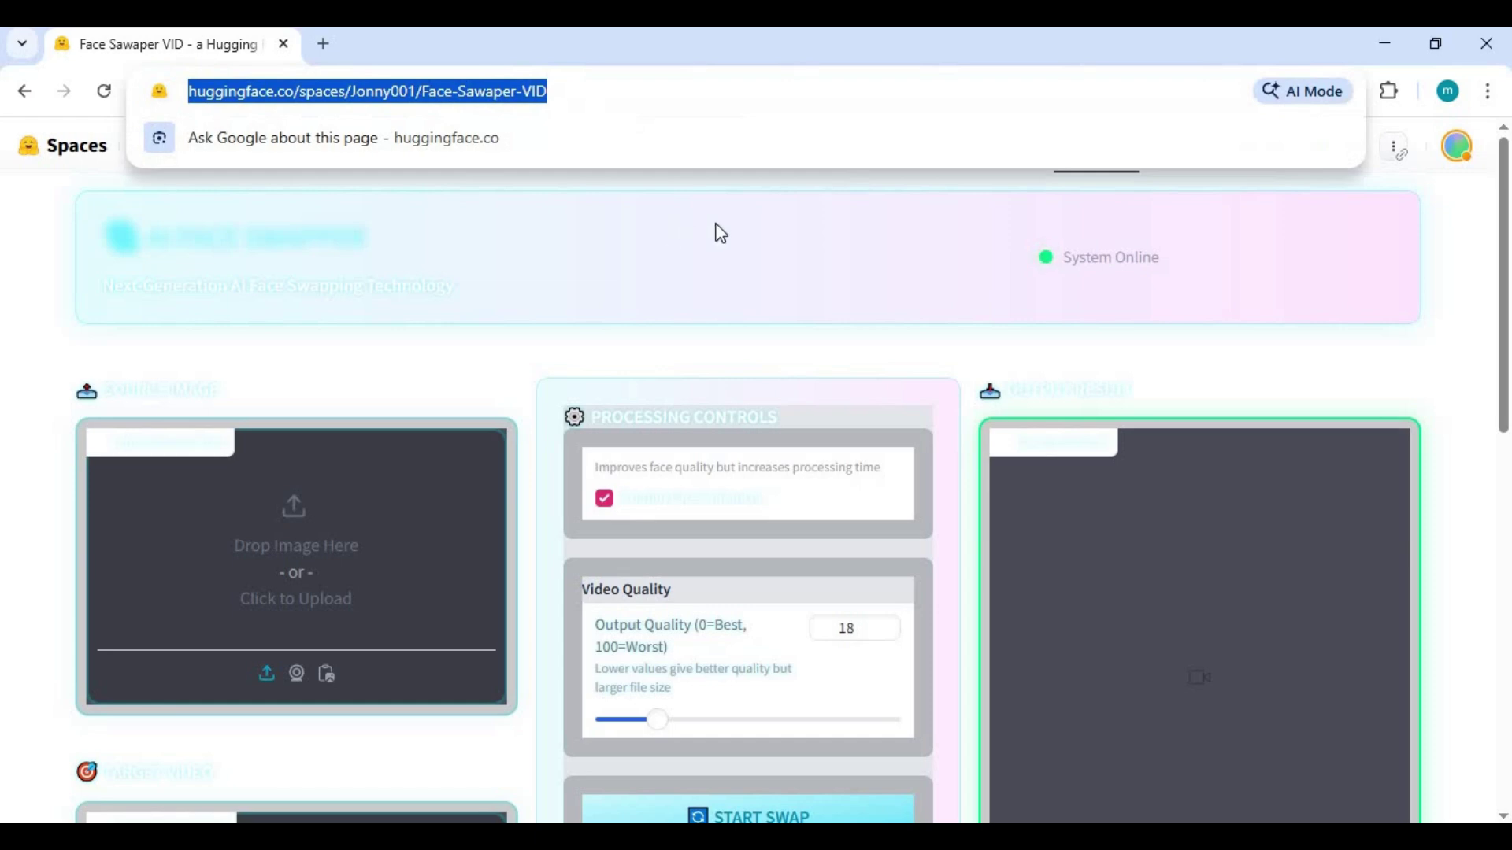
pyautogui.scroll(-1, 719, 233)
pyautogui.scroll(-2, 719, 232)
pyautogui.scroll(-3, 719, 233)
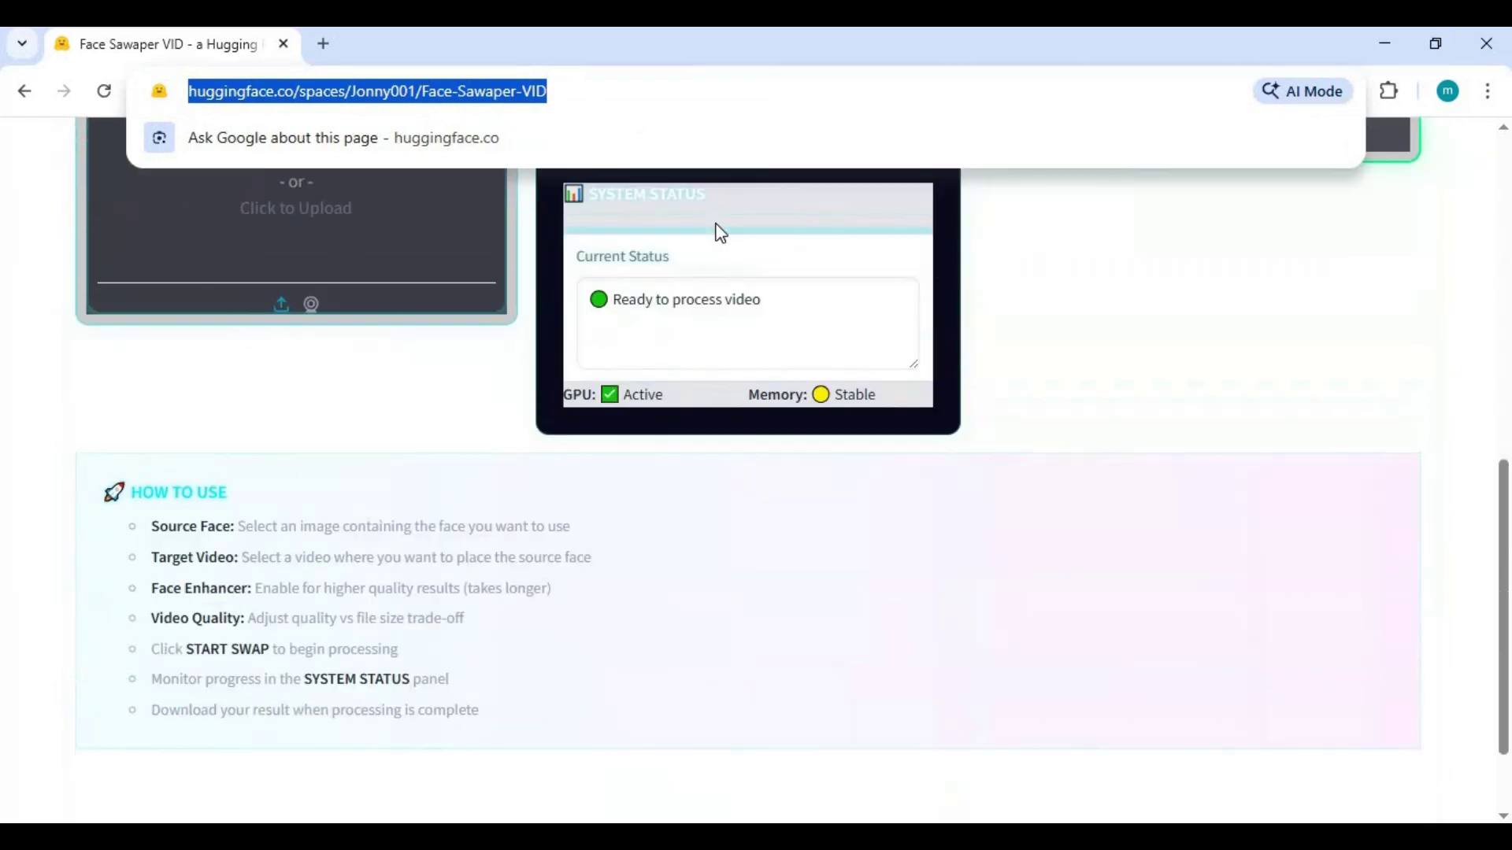
pyautogui.scroll(3, 718, 233)
pyautogui.scroll(2, 827, 337)
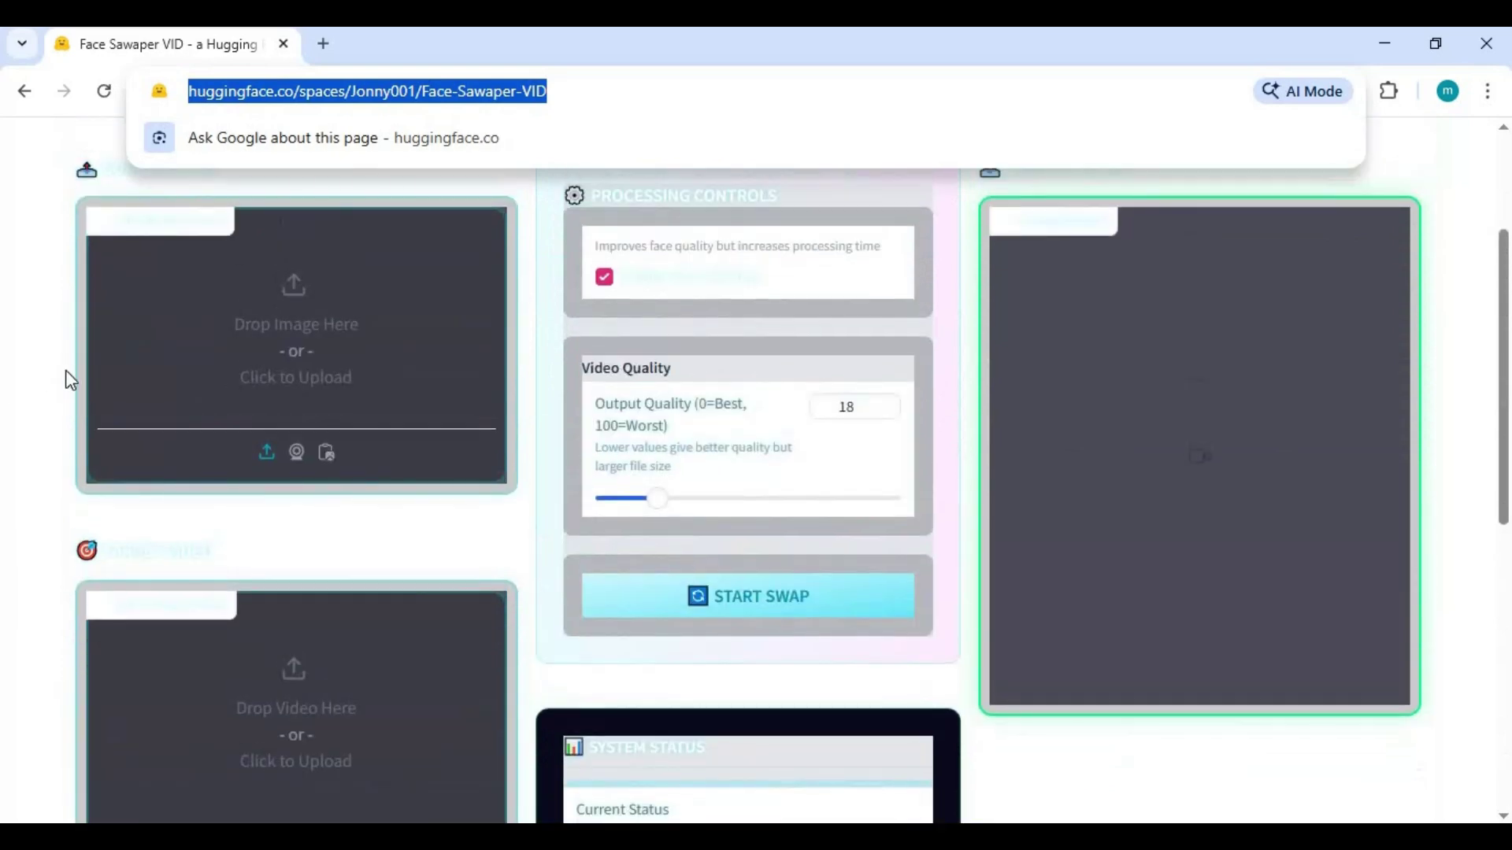
pyautogui.click(66, 370)
pyautogui.scroll(1, 139, 352)
pyautogui.scroll(1, 140, 351)
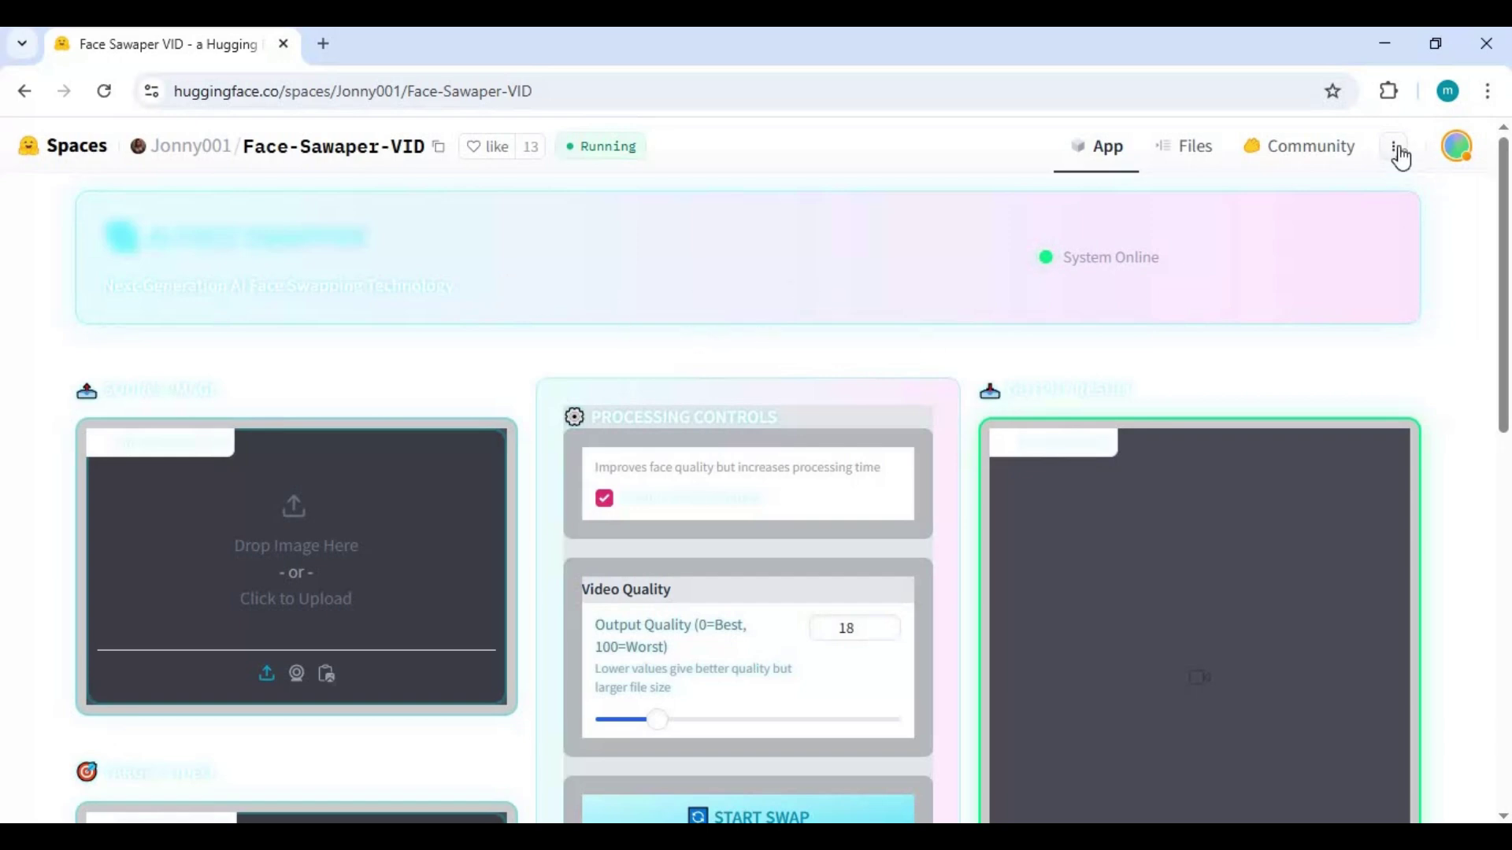
# Copy the git clone command from the Space's Run locally > Clone (git) instructions
pyautogui.click(1397, 149)
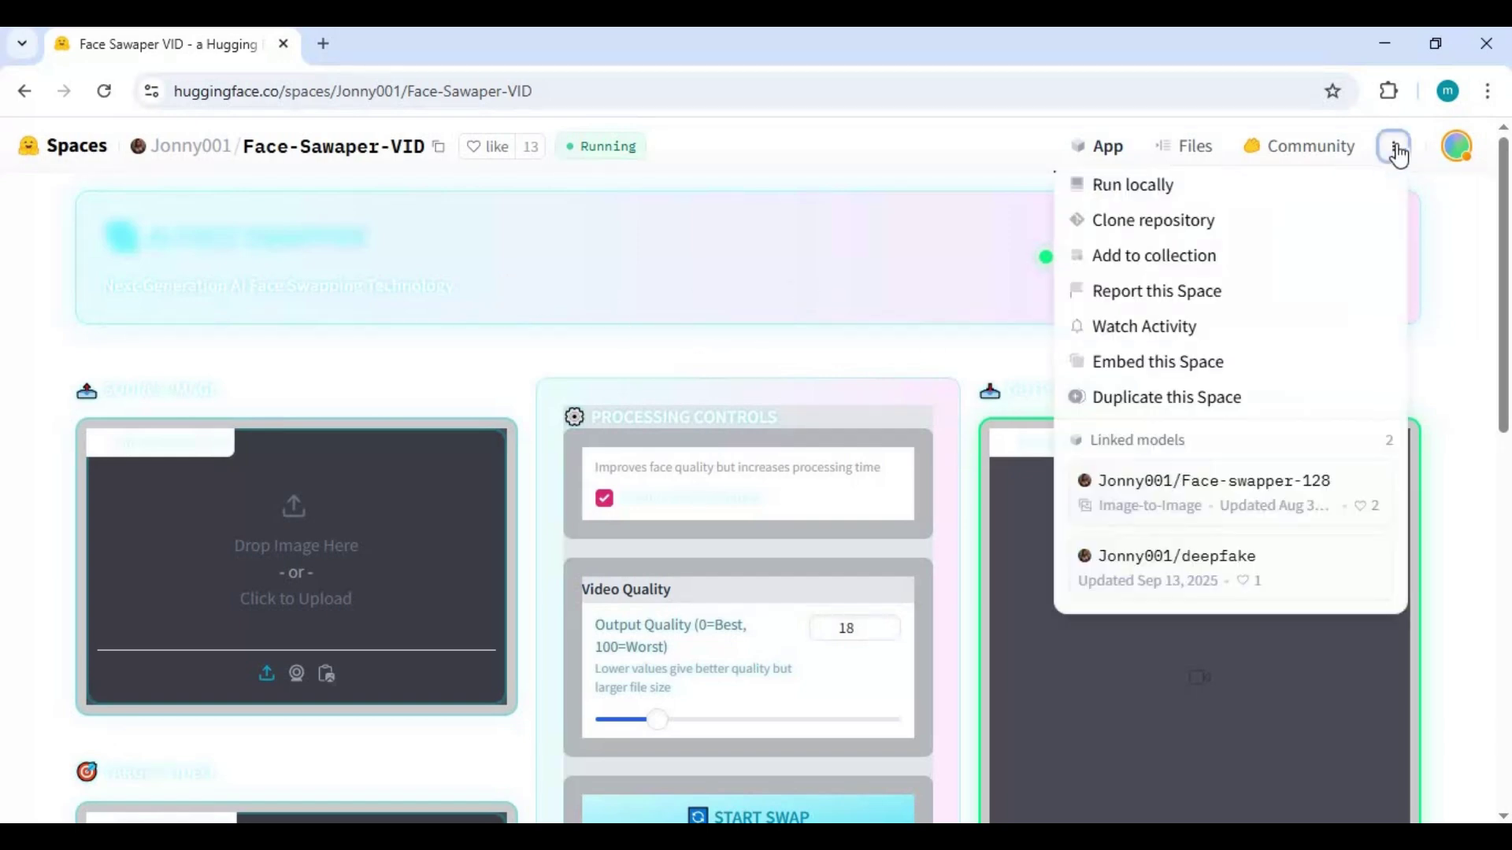
pyautogui.click(1134, 184)
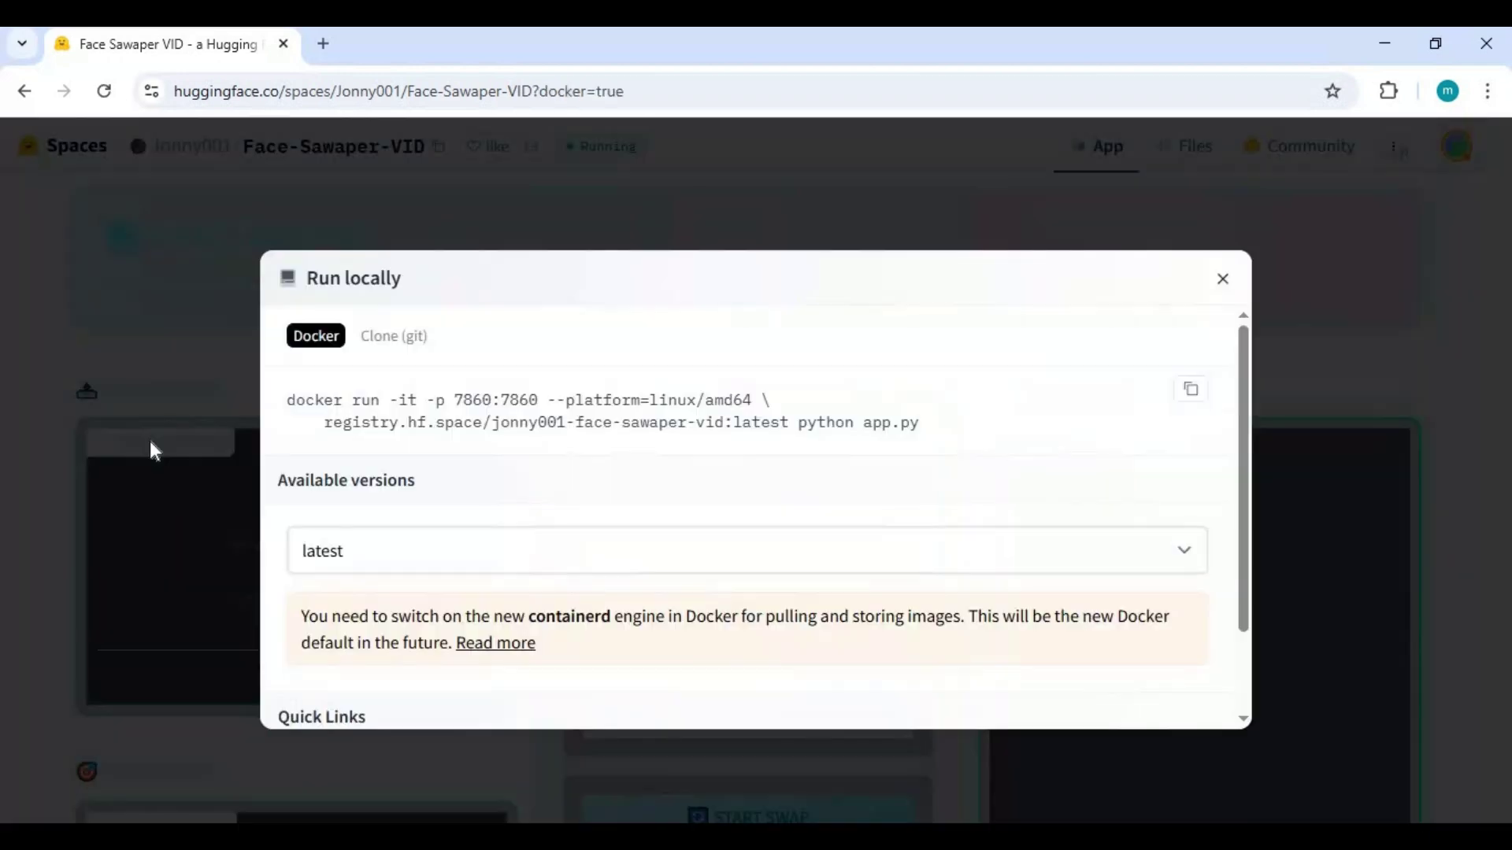
pyautogui.click(396, 341)
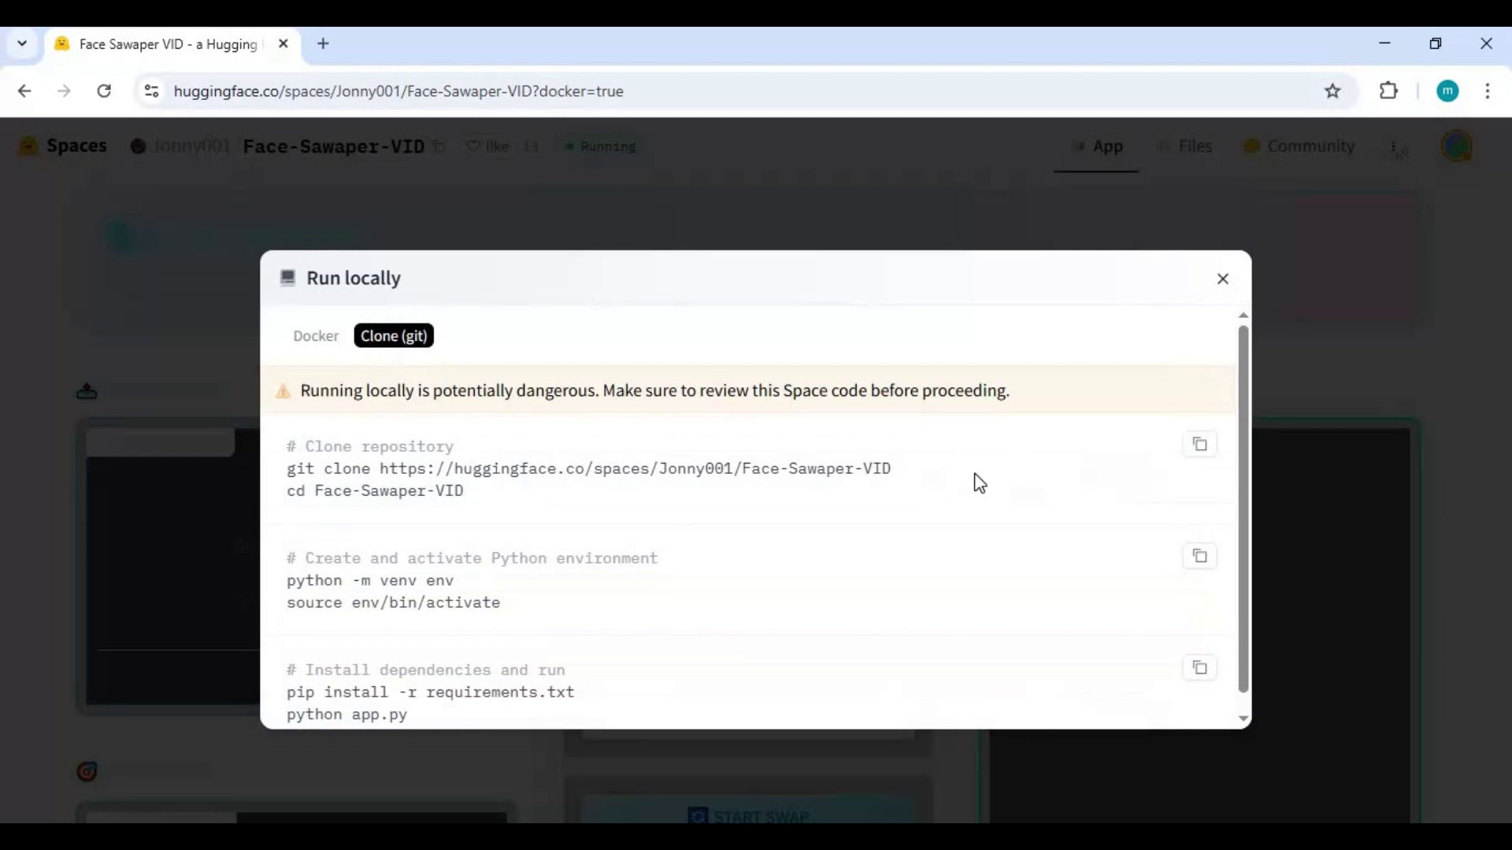
pyautogui.moveTo(892, 469); pyautogui.dragTo(288, 469)
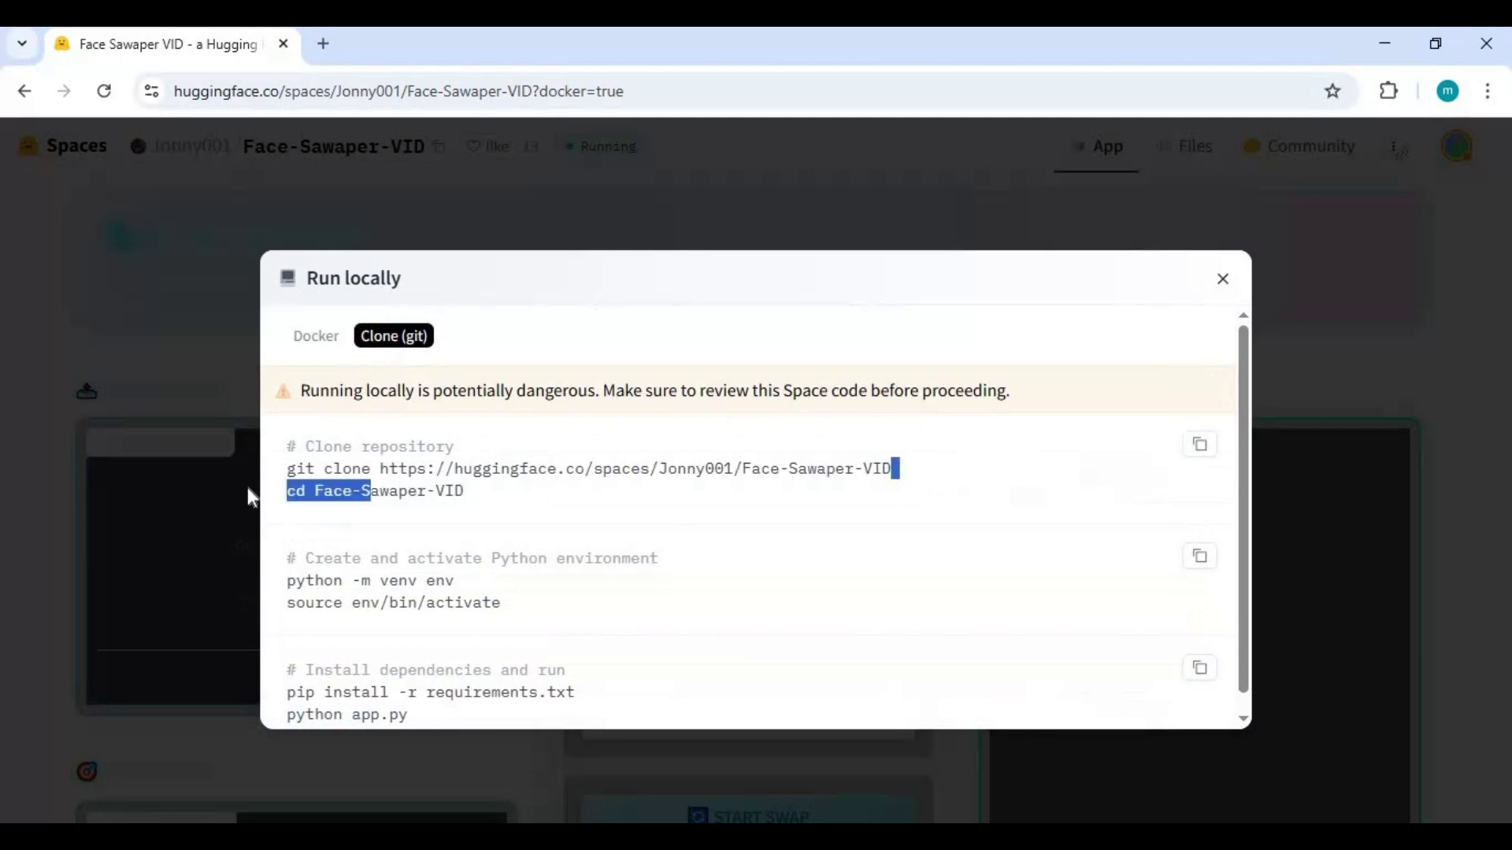
pyautogui.rightClick(398, 465)
pyautogui.click(368, 497)
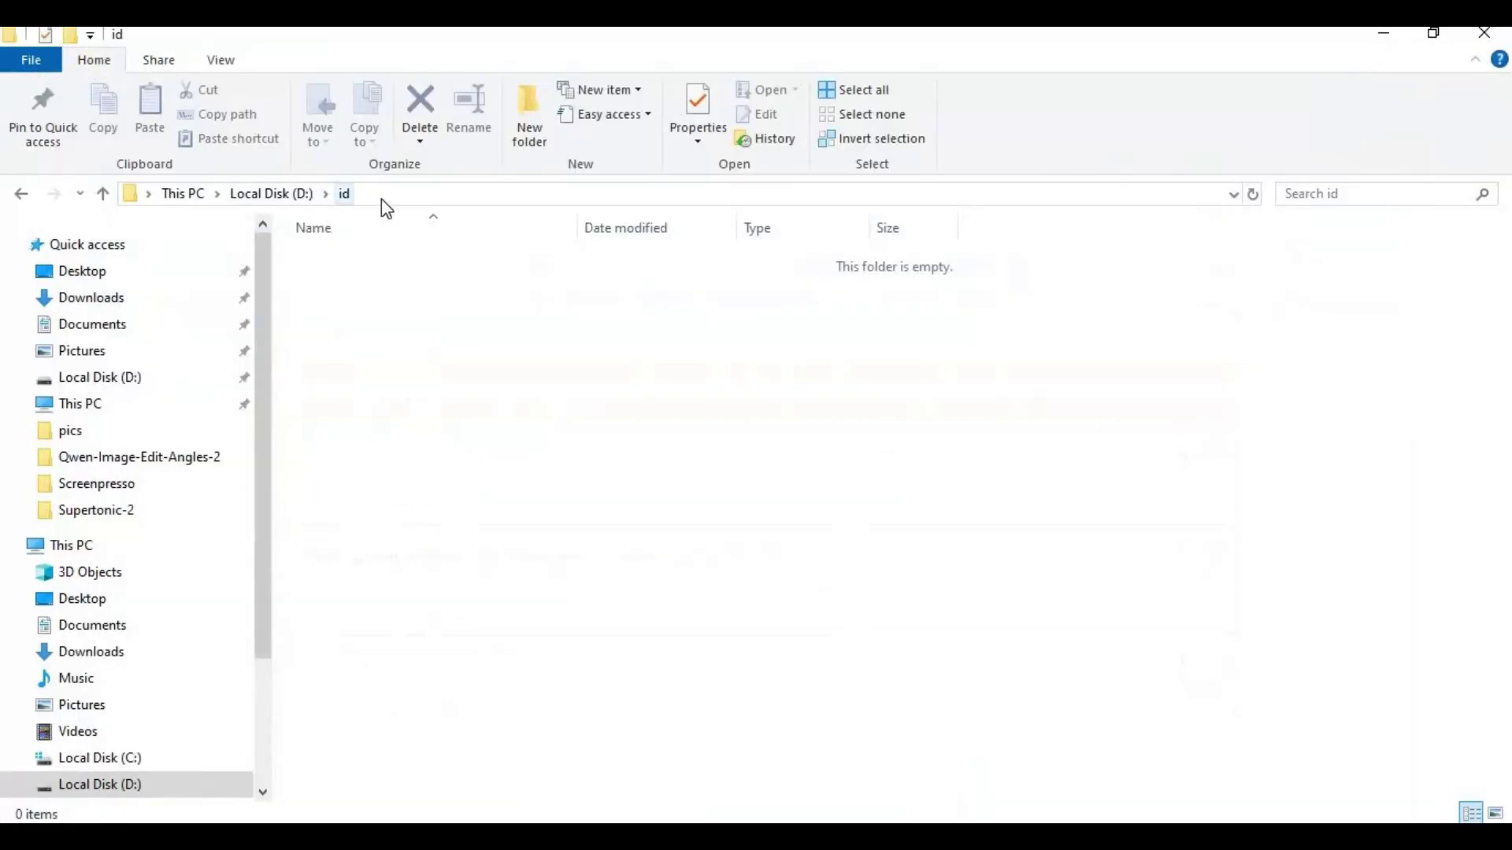
# Open Command Prompt in D:\id and run the pasted git clone command
pyautogui.click(383, 198)
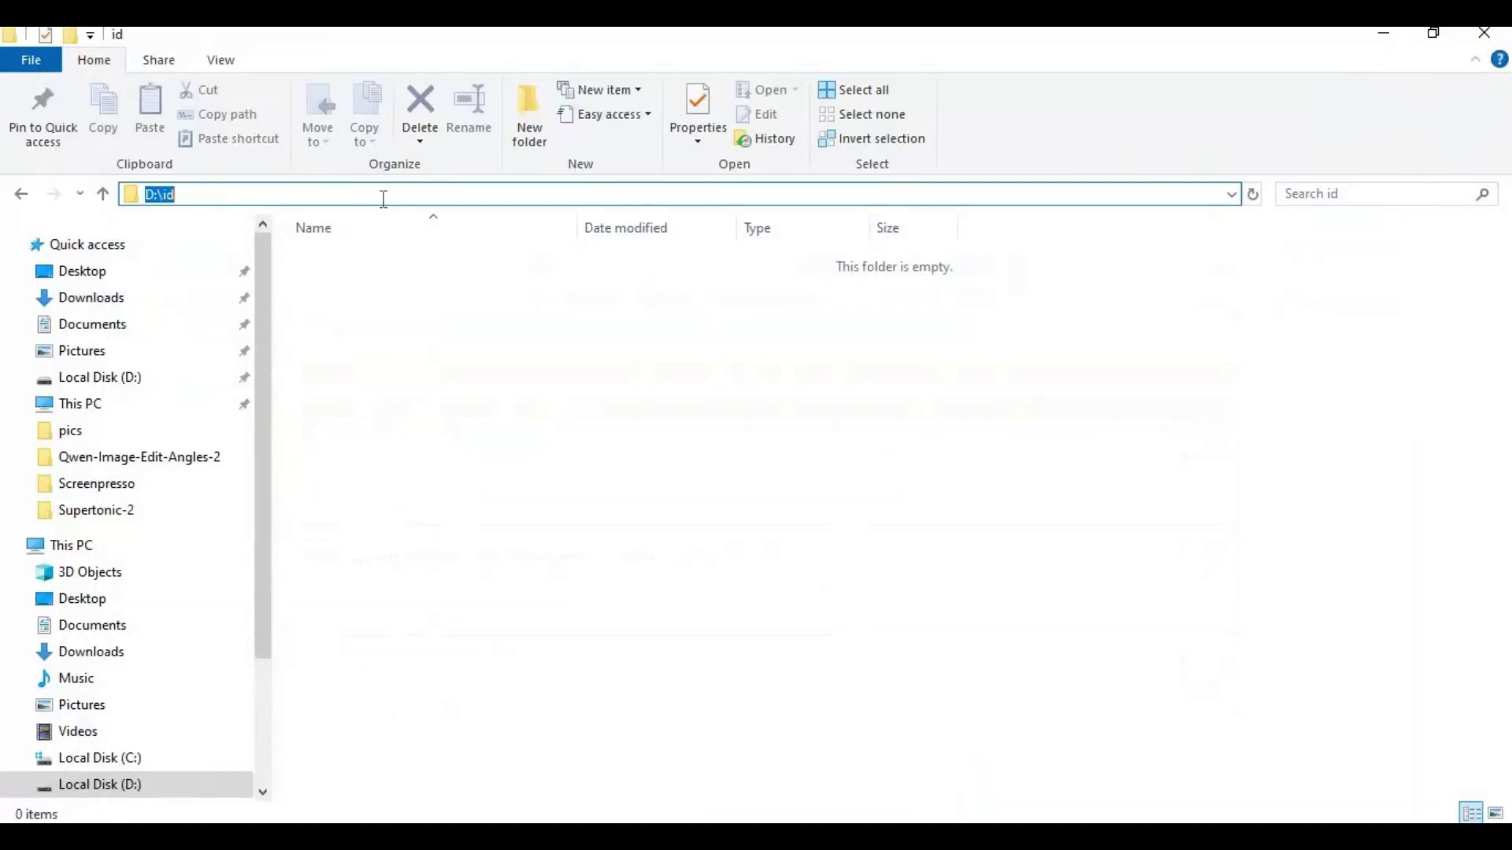
pyautogui.write('cmd')
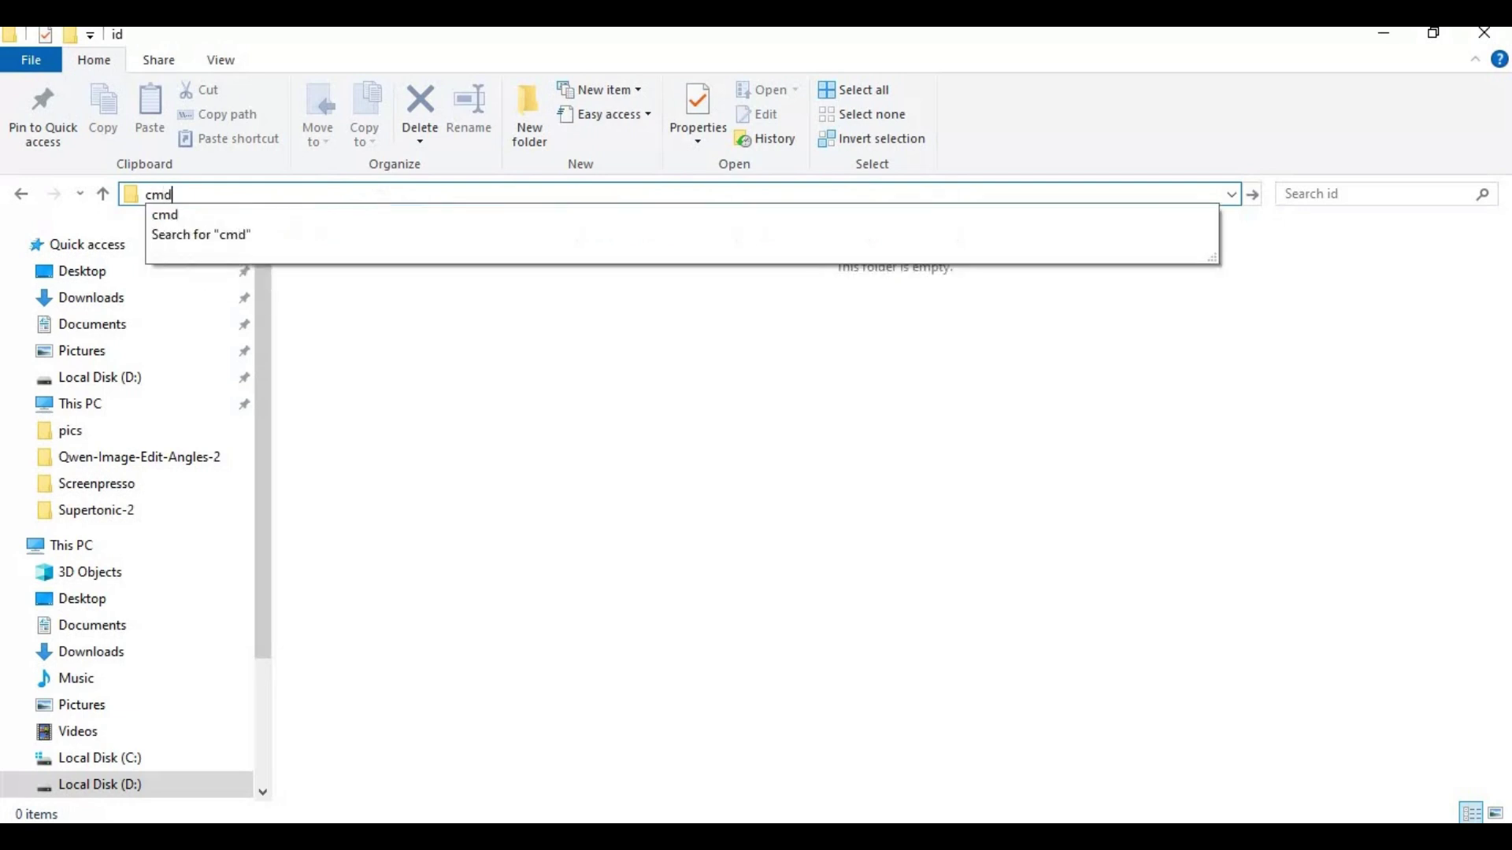
pyautogui.press('Return')
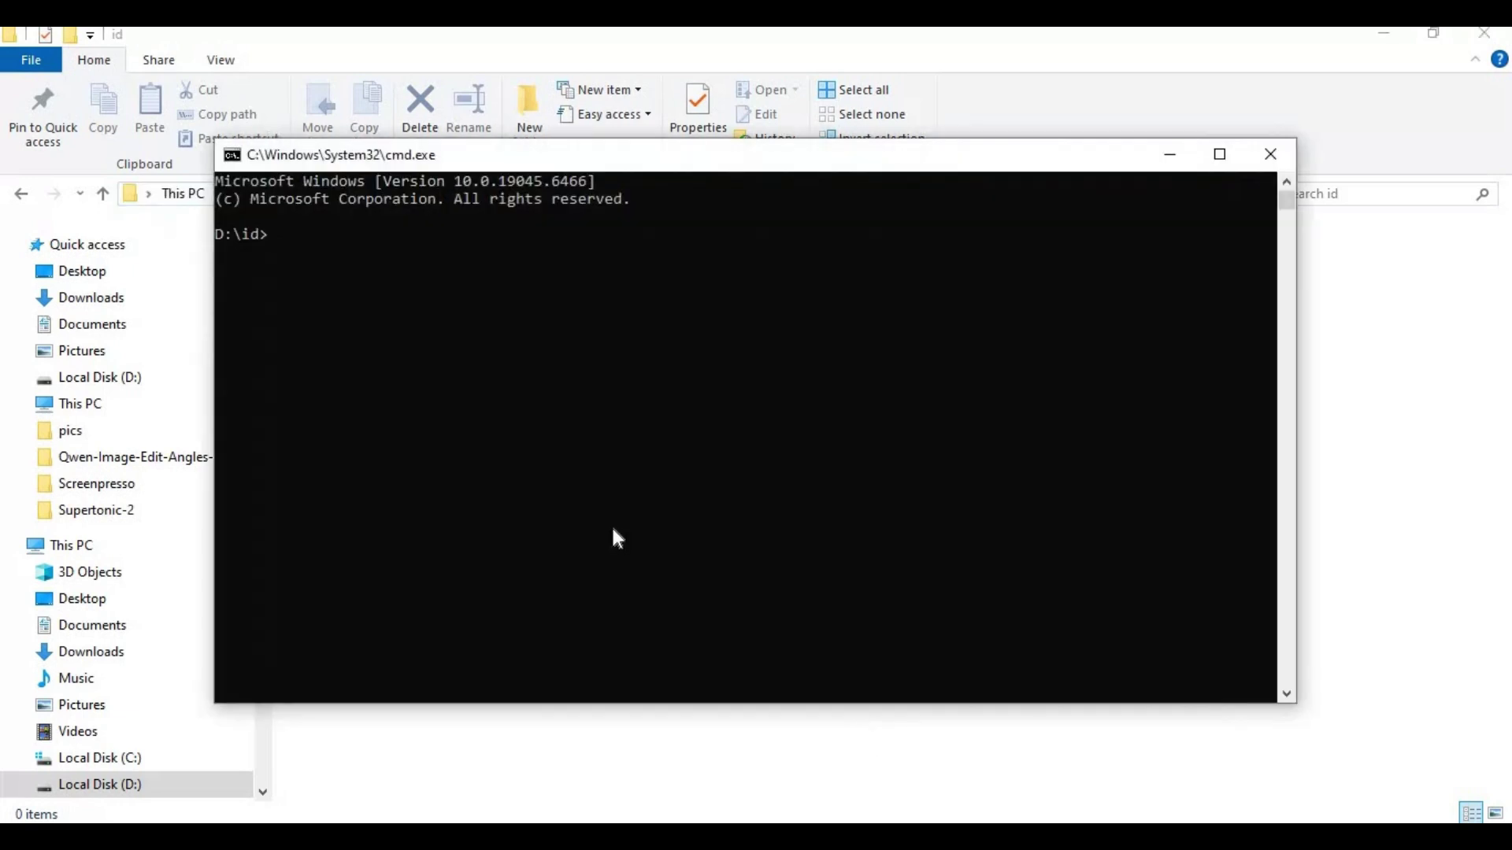
pyautogui.write('git clone https://huggingface.co/spaces/Jonny001/Face-Sawaper-VID')
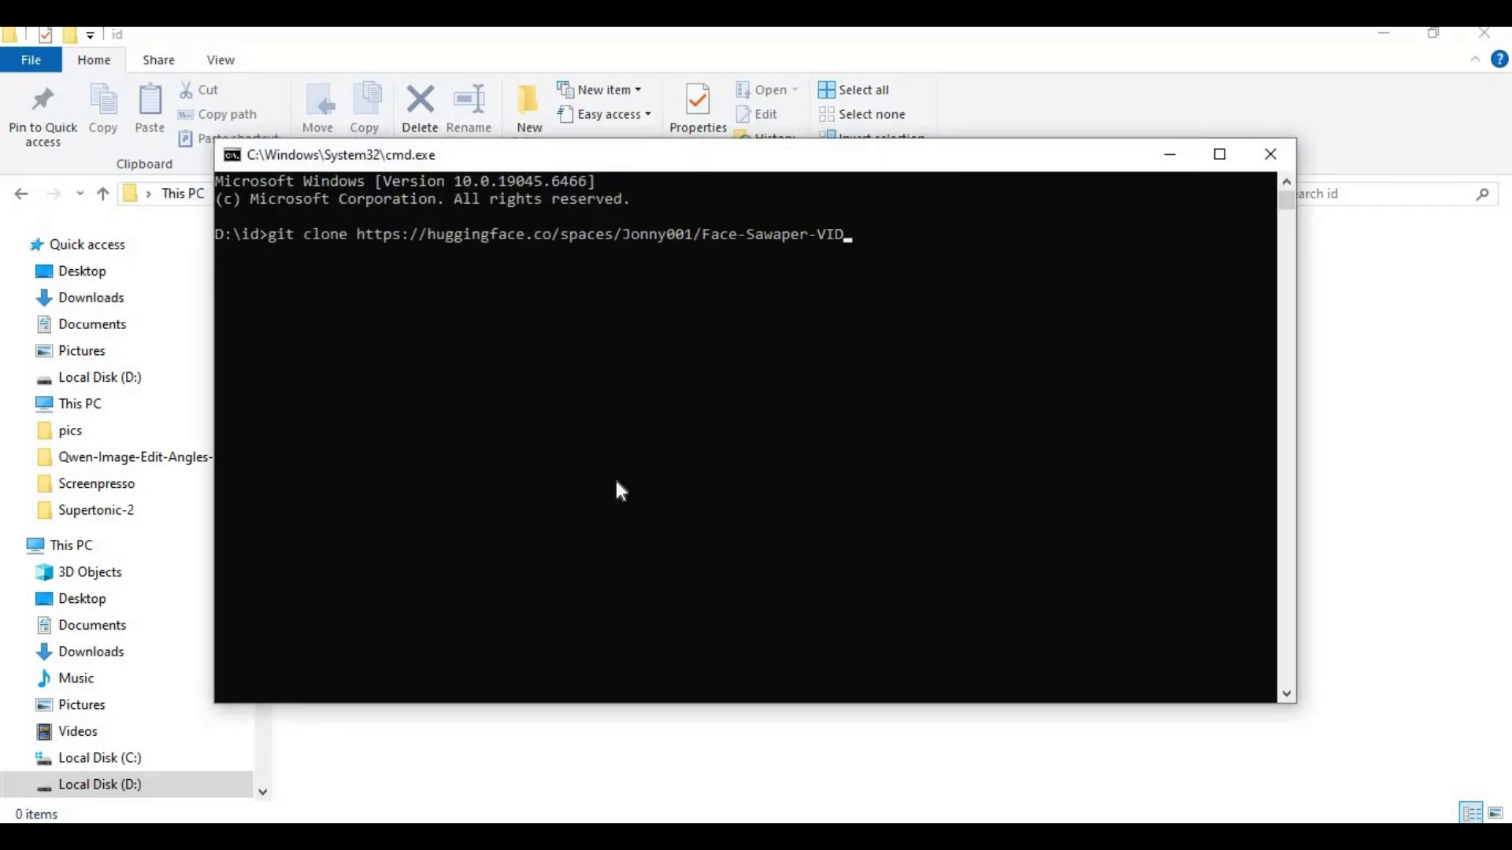
pyautogui.press('Return')
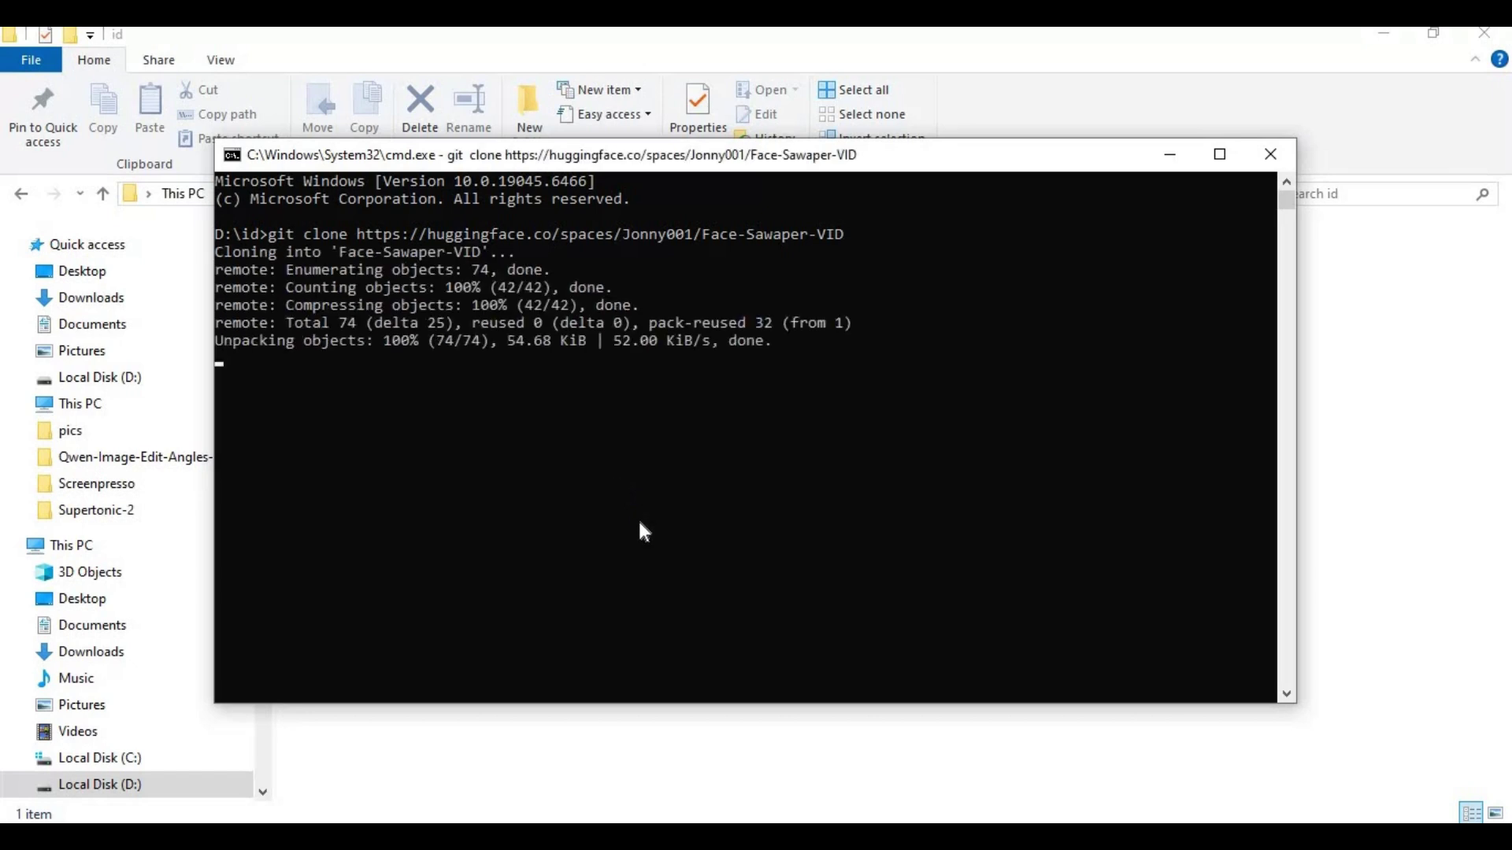
# Open the cloned Face-Sawaper-VID folder, copy its path, and return to Command Prompt
pyautogui.click(462, 755)
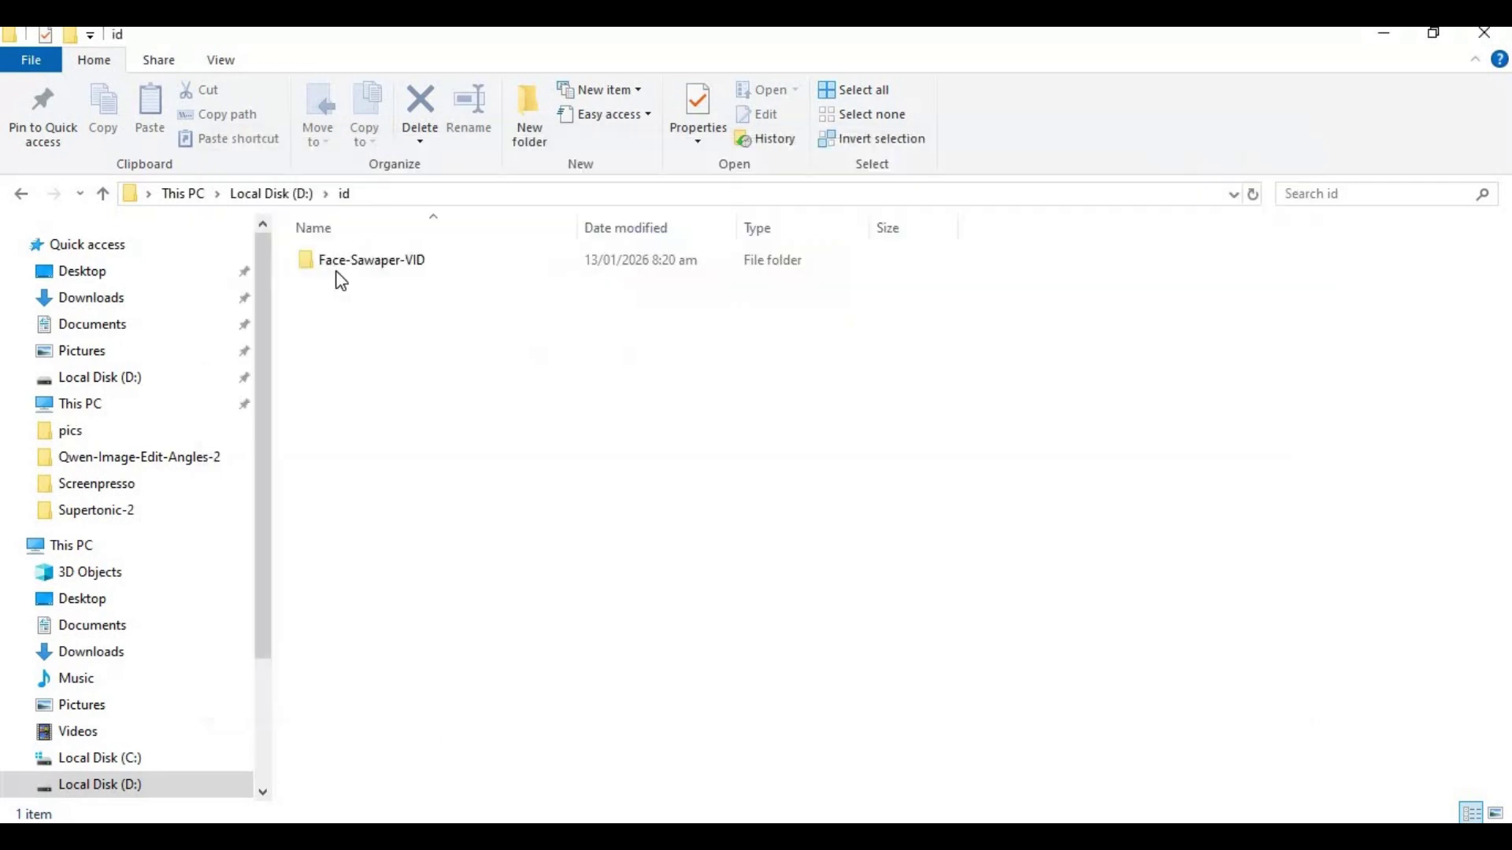
pyautogui.click(382, 266)
pyautogui.doubleClick(381, 264)
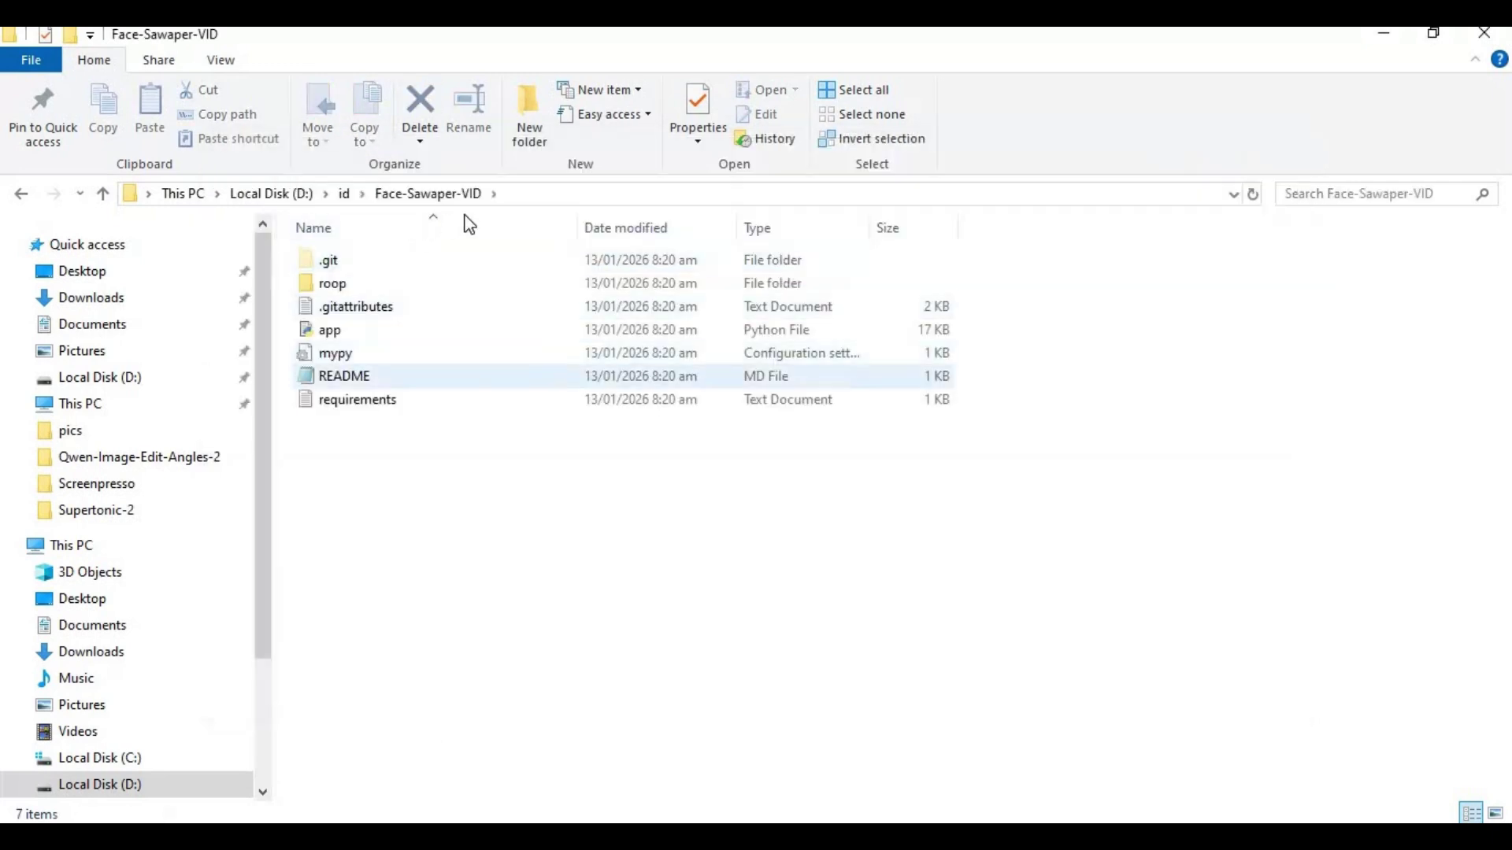
pyautogui.click(355, 196)
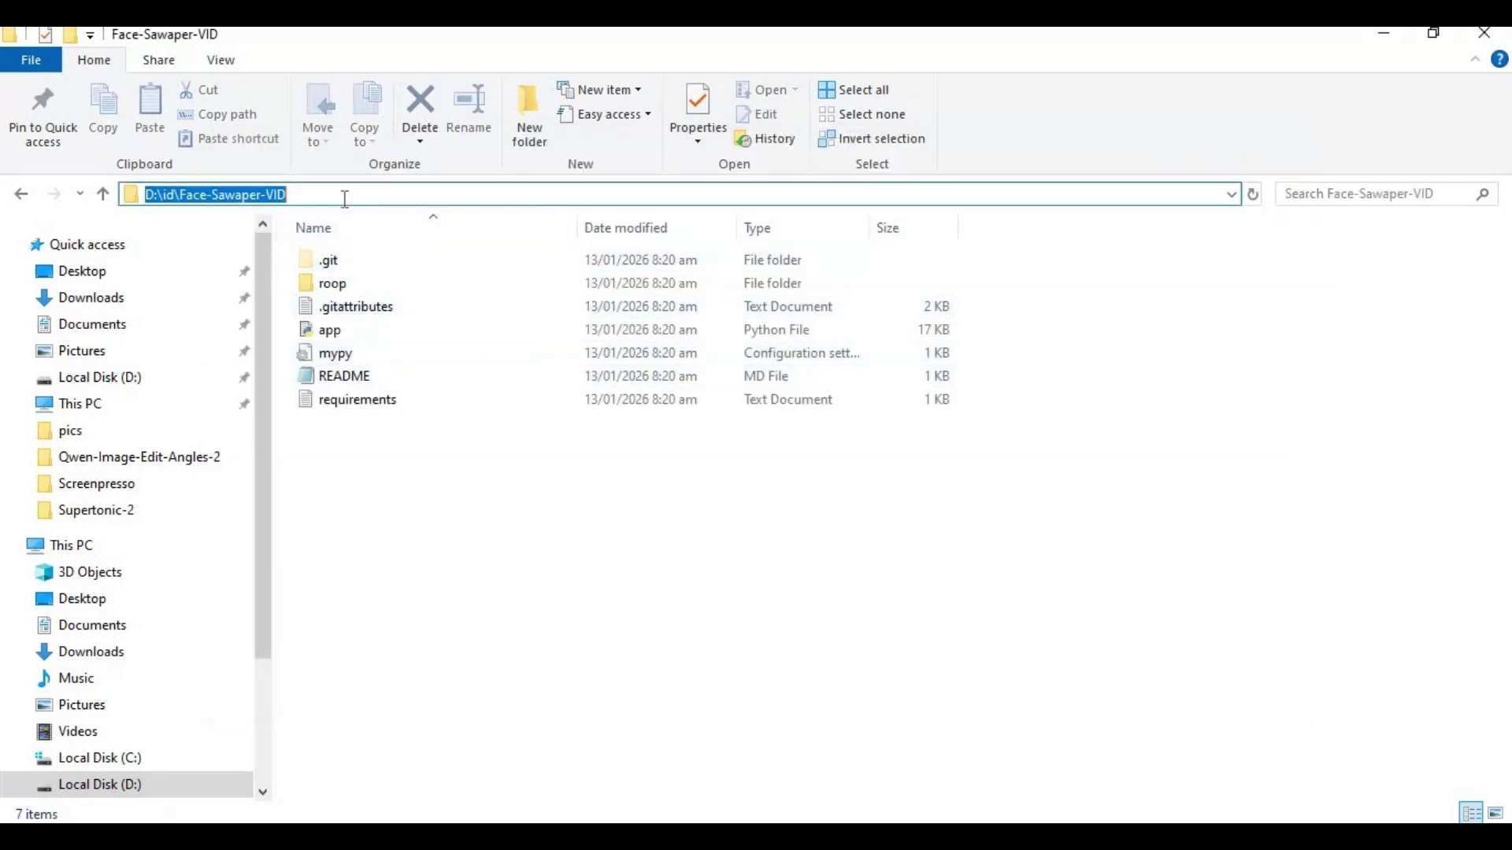
pyautogui.rightClick(277, 195)
pyautogui.click(341, 260)
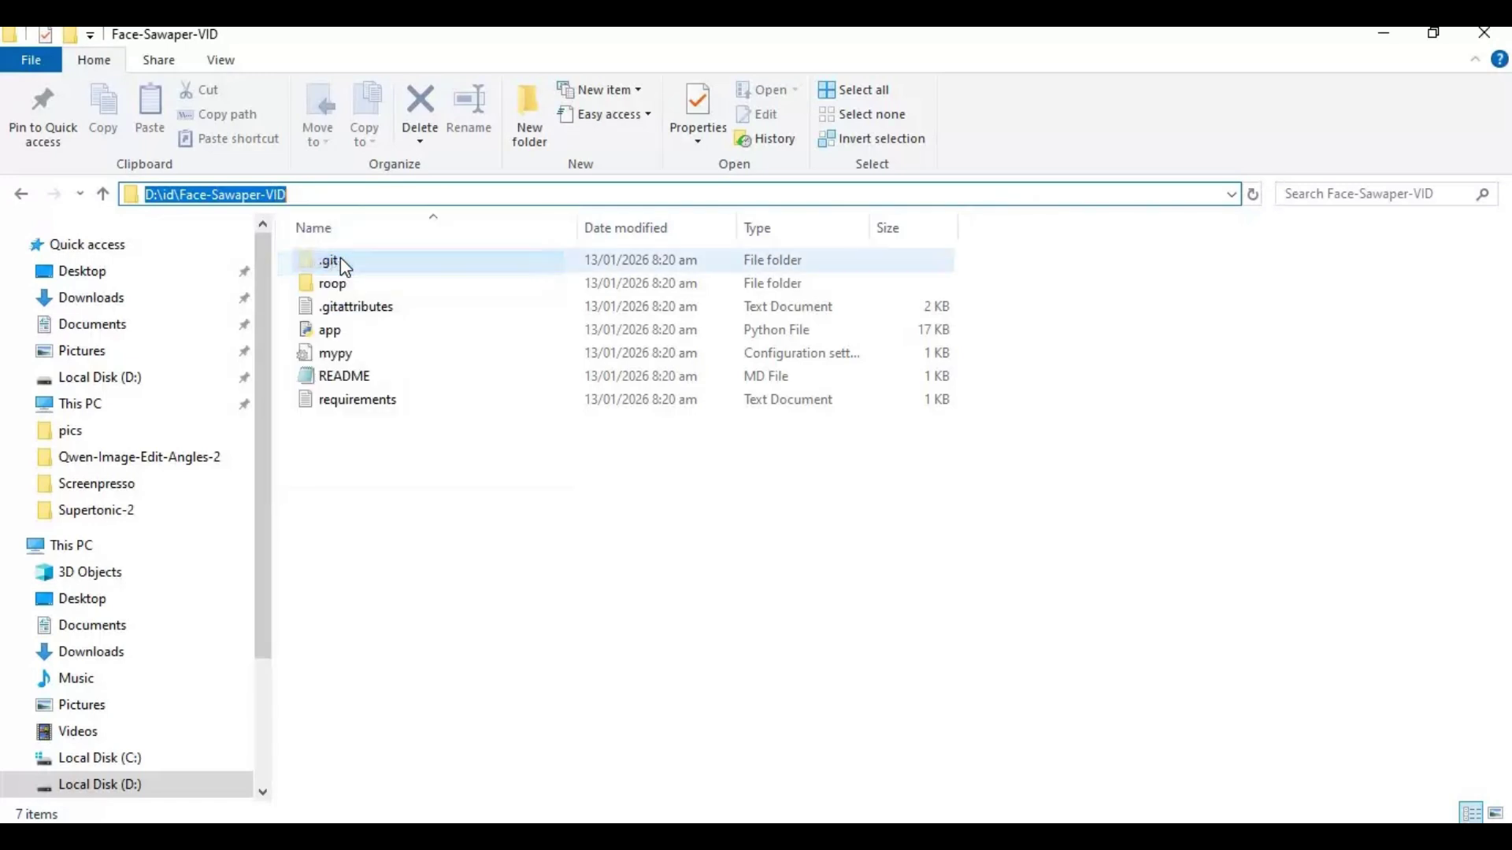
pyautogui.hotkey('alt', 'Tab')
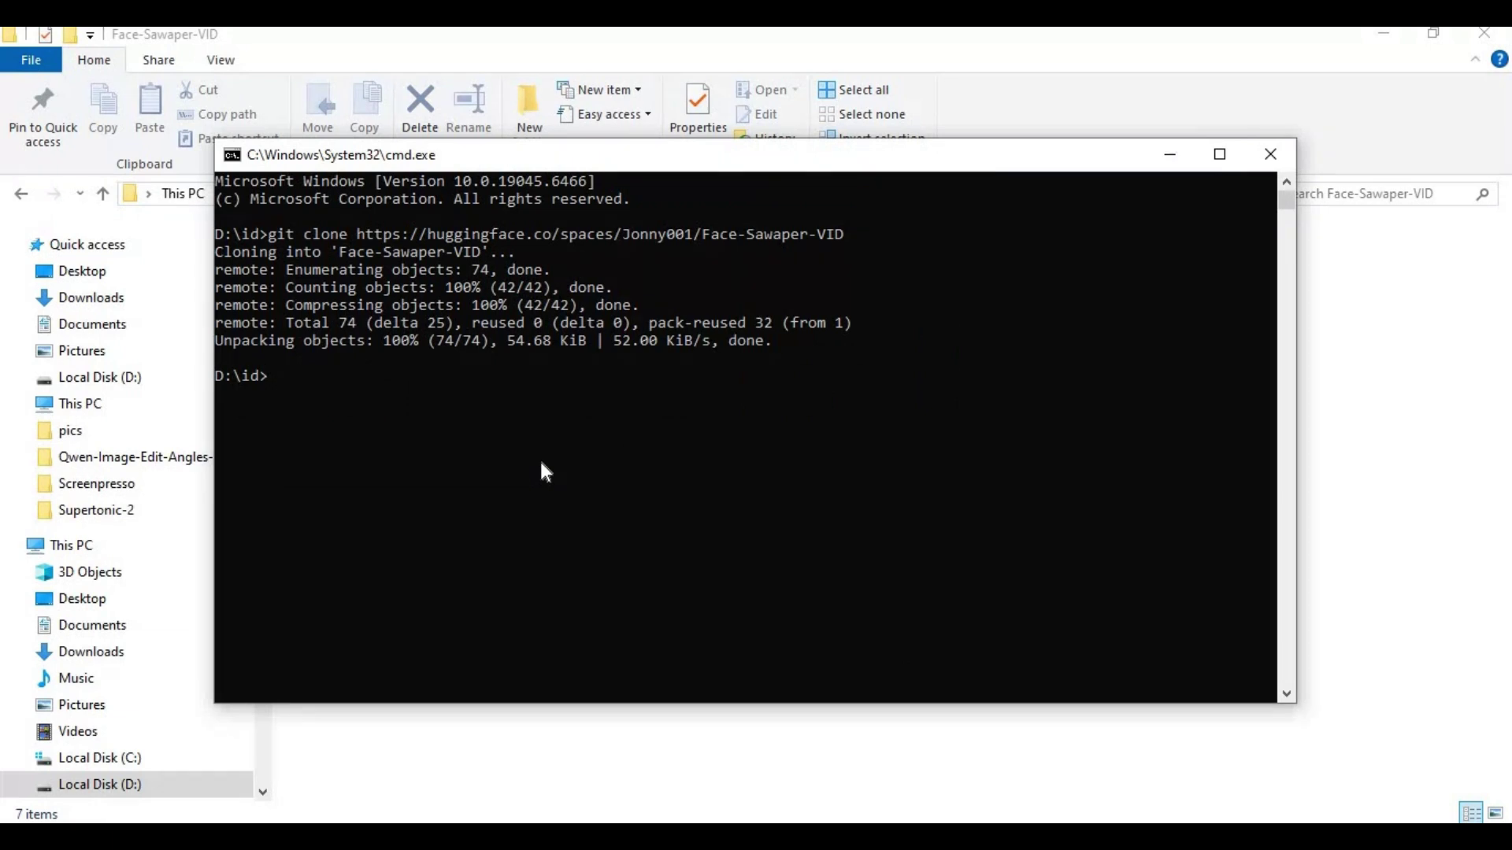
pyautogui.write('cd')
# Enter Face-Sawaper-VID, create and activate a Python 3.10 venv, and check nvcc --version
pyautogui.hotkey('ctrl', 'v')
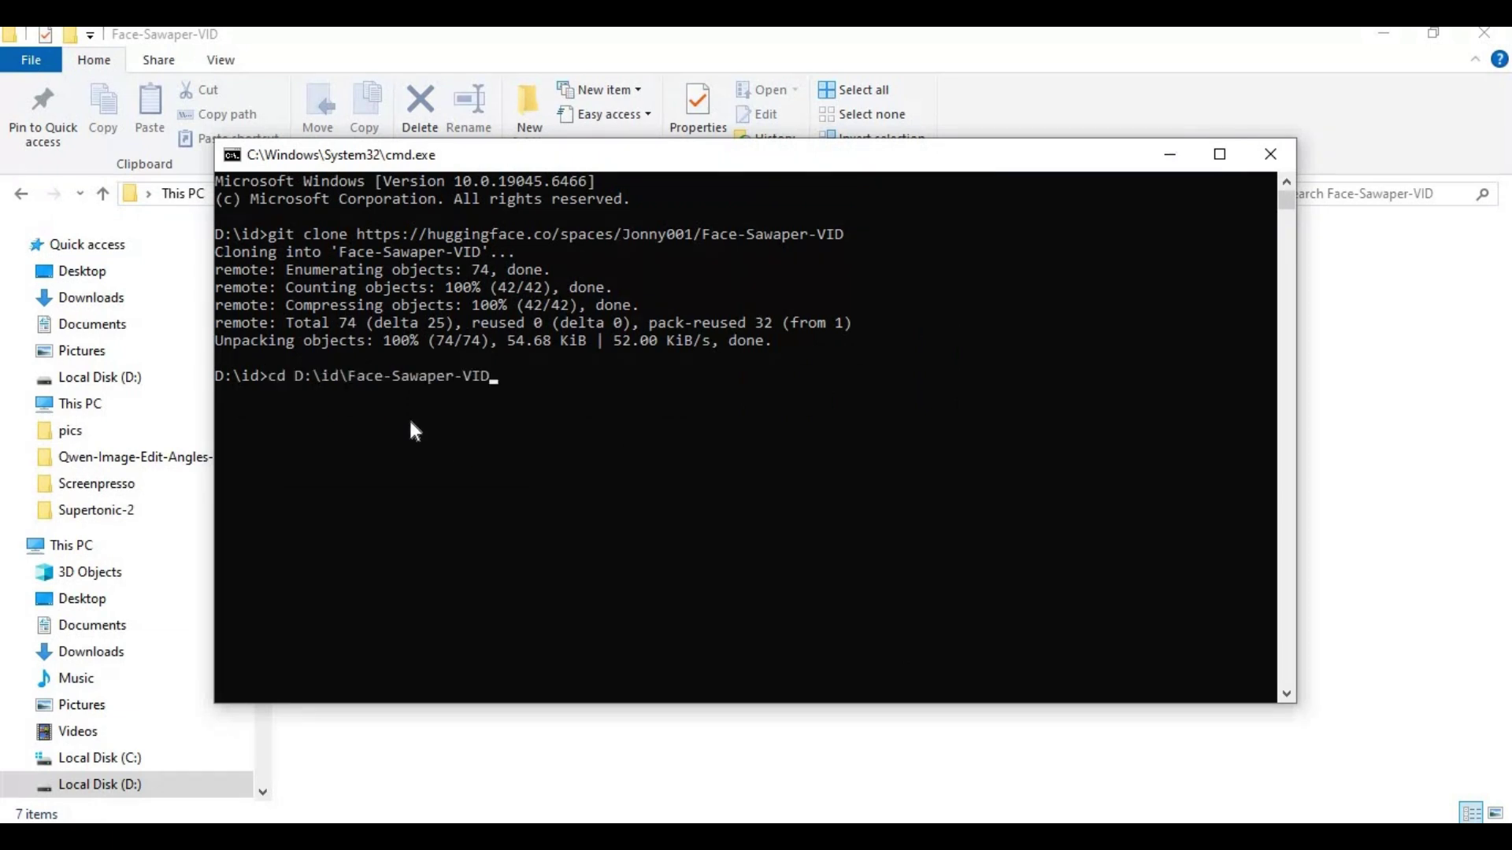
pyautogui.press('Return')
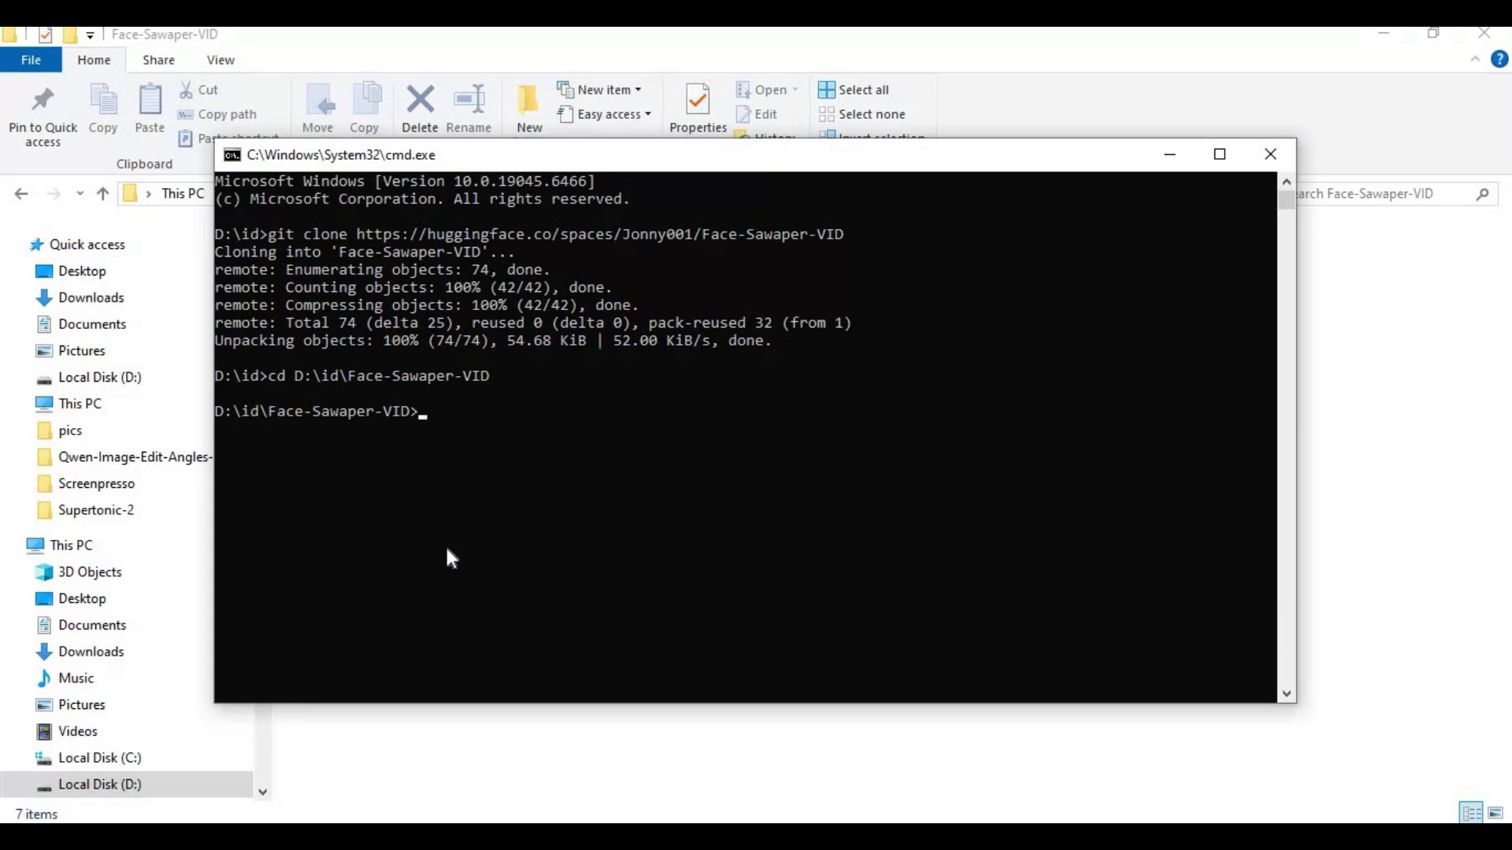
pyautogui.write('py -')
pyautogui.write('3.10')
pyautogui.write(' -m ')
pyautogui.write('venv ve')
pyautogui.write('nv')
pyautogui.press('Return')
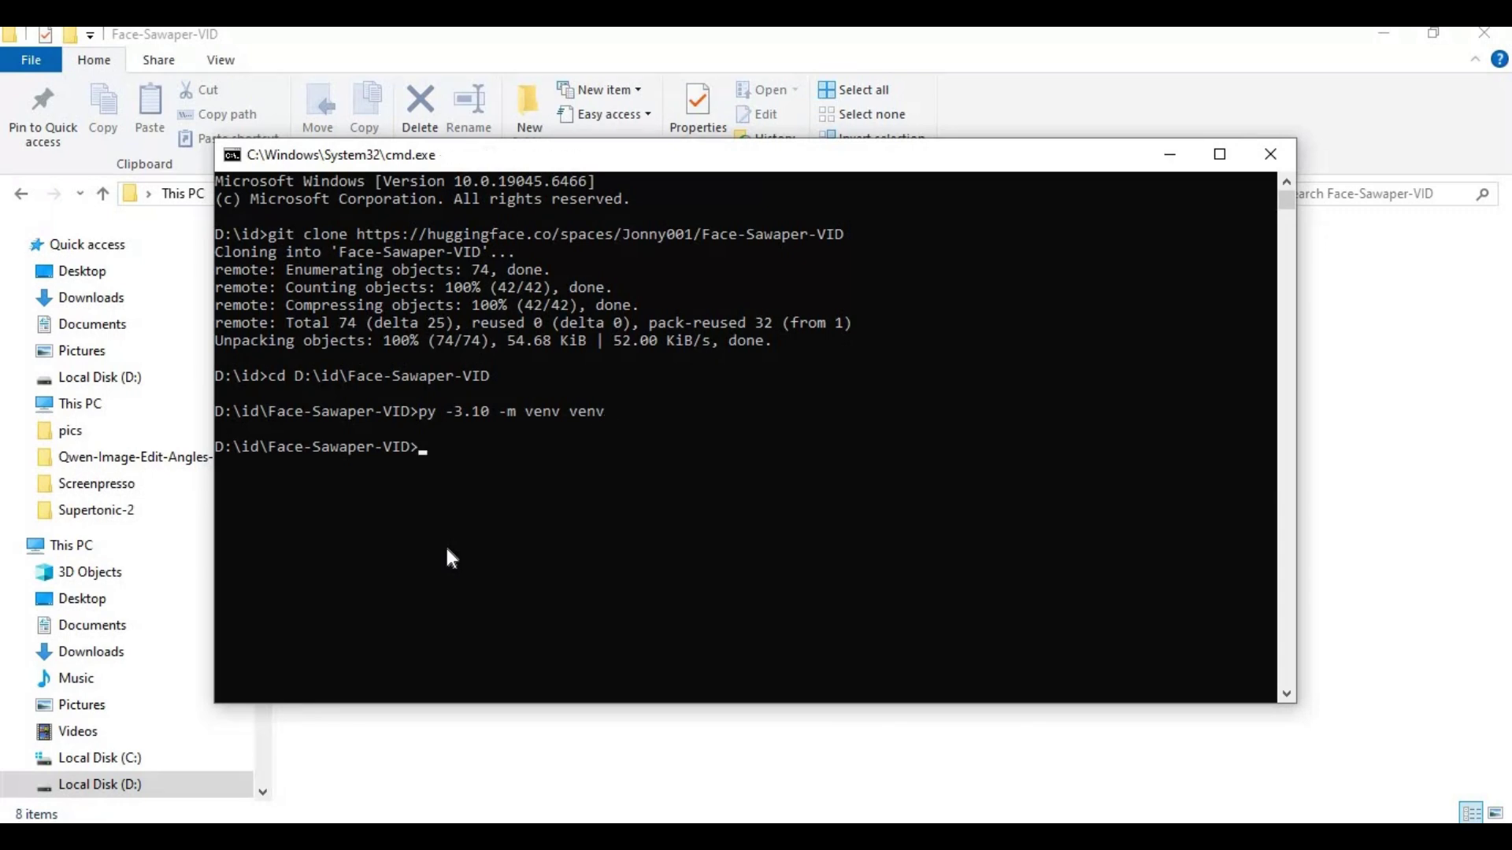
pyautogui.write('venv')
pyautogui.write('\\s')
pyautogui.write('cr')
pyautogui.write('ipts')
pyautogui.write('\\a')
pyautogui.write('ctivat')
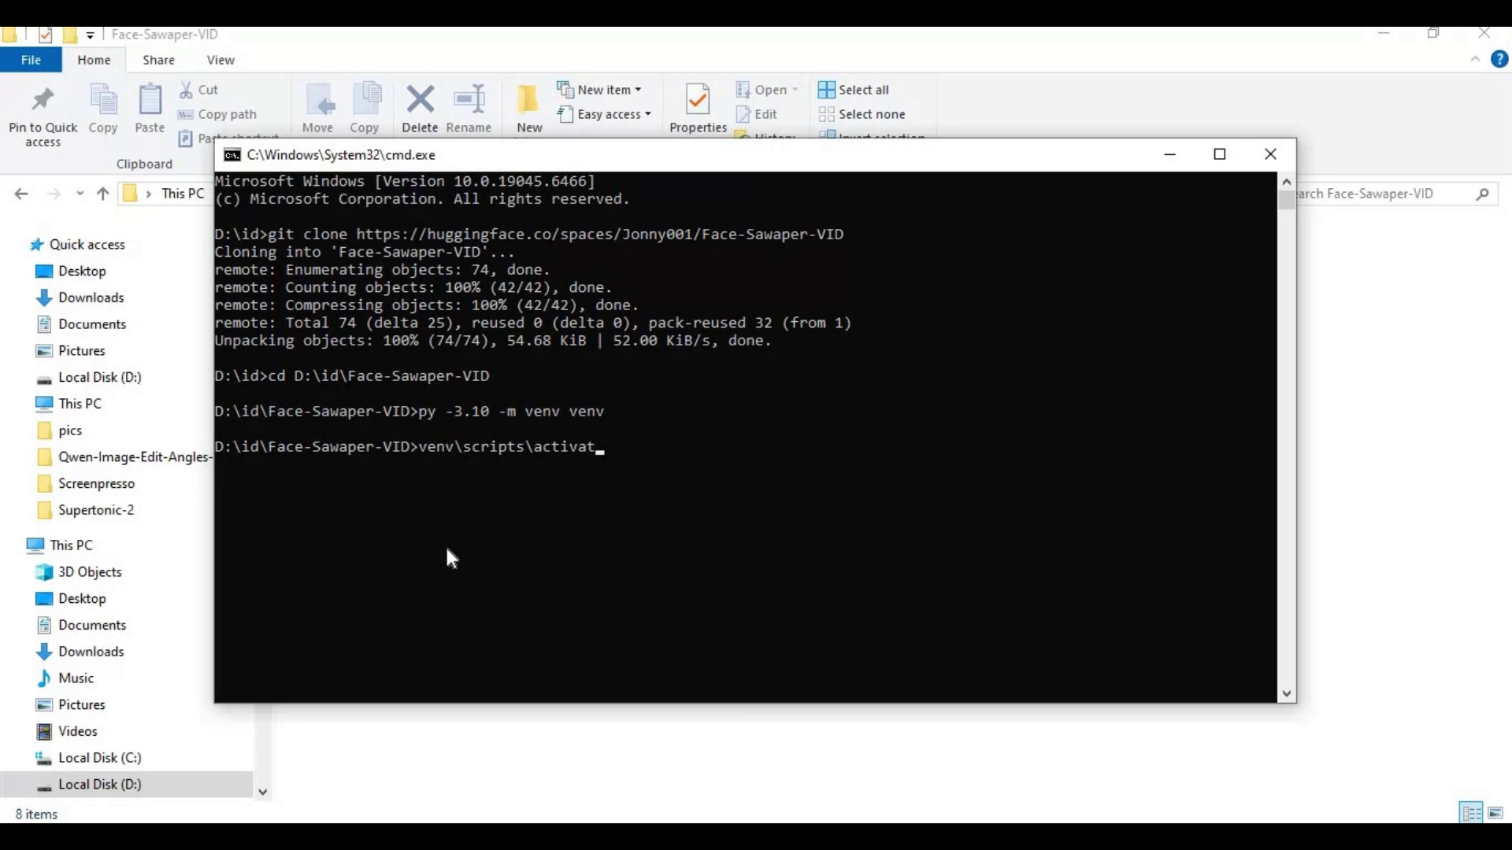
pyautogui.write('e')
pyautogui.press('Return')
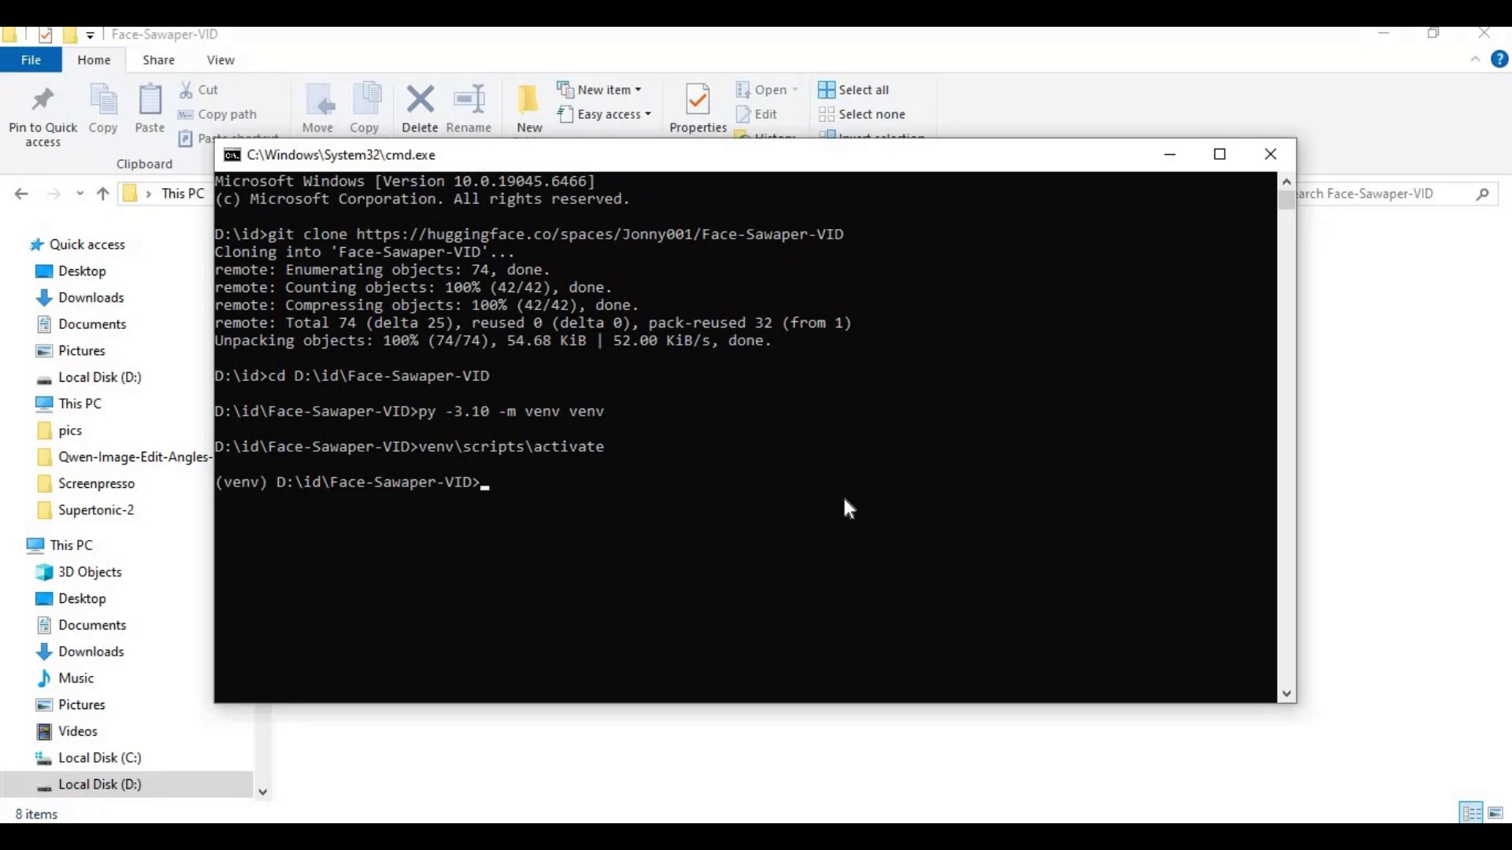
pyautogui.write('nvcc ')
pyautogui.write('--ver')
pyautogui.write('sion')
pyautogui.press('Return')
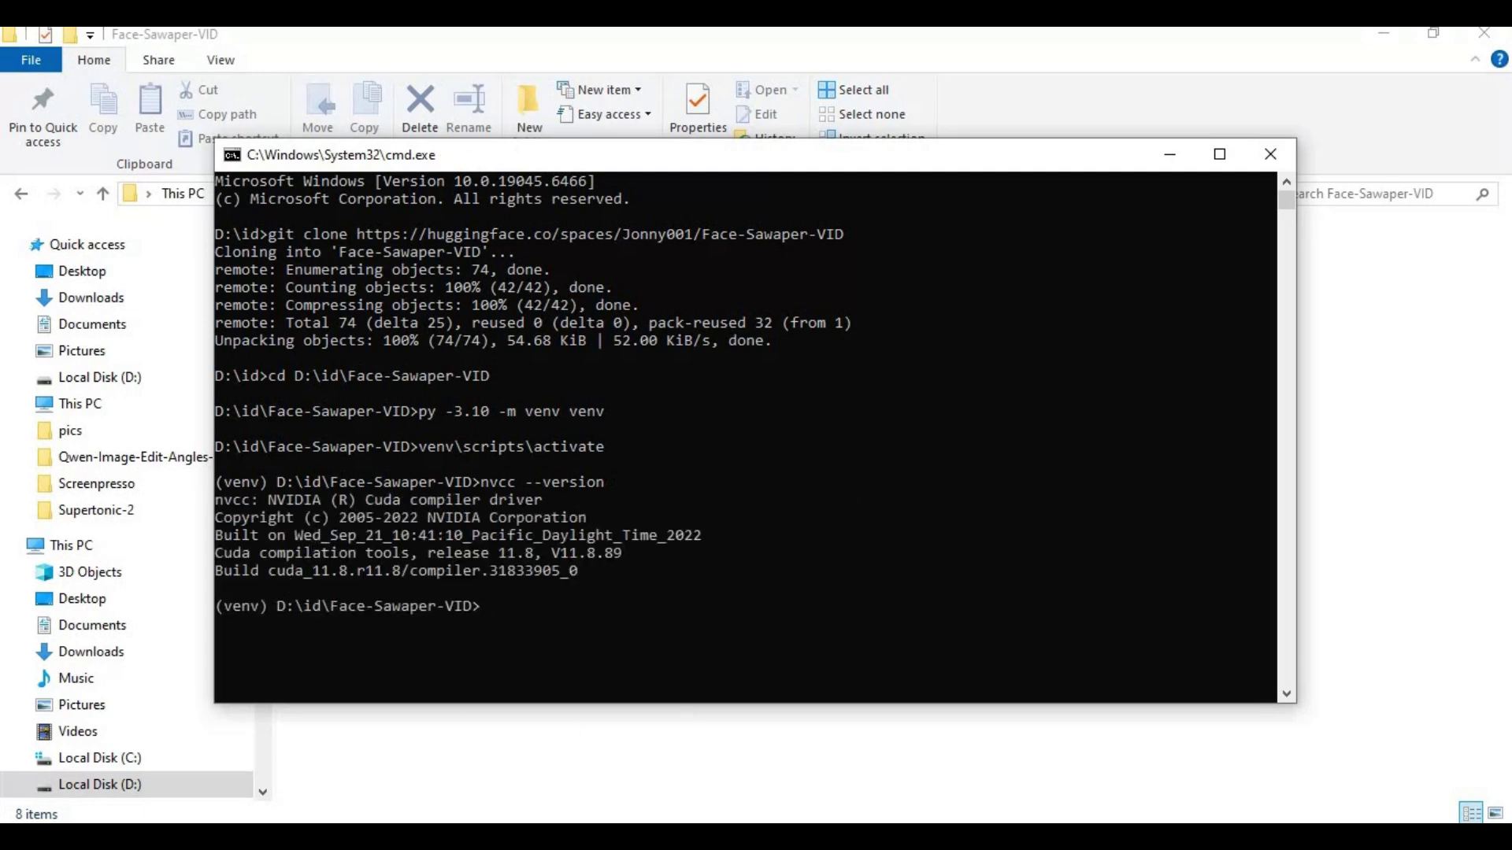
# Copy the Windows pip3 install command for CUDA 12.8 from pytorch.org
pyautogui.hotkey('ctrl', 't')
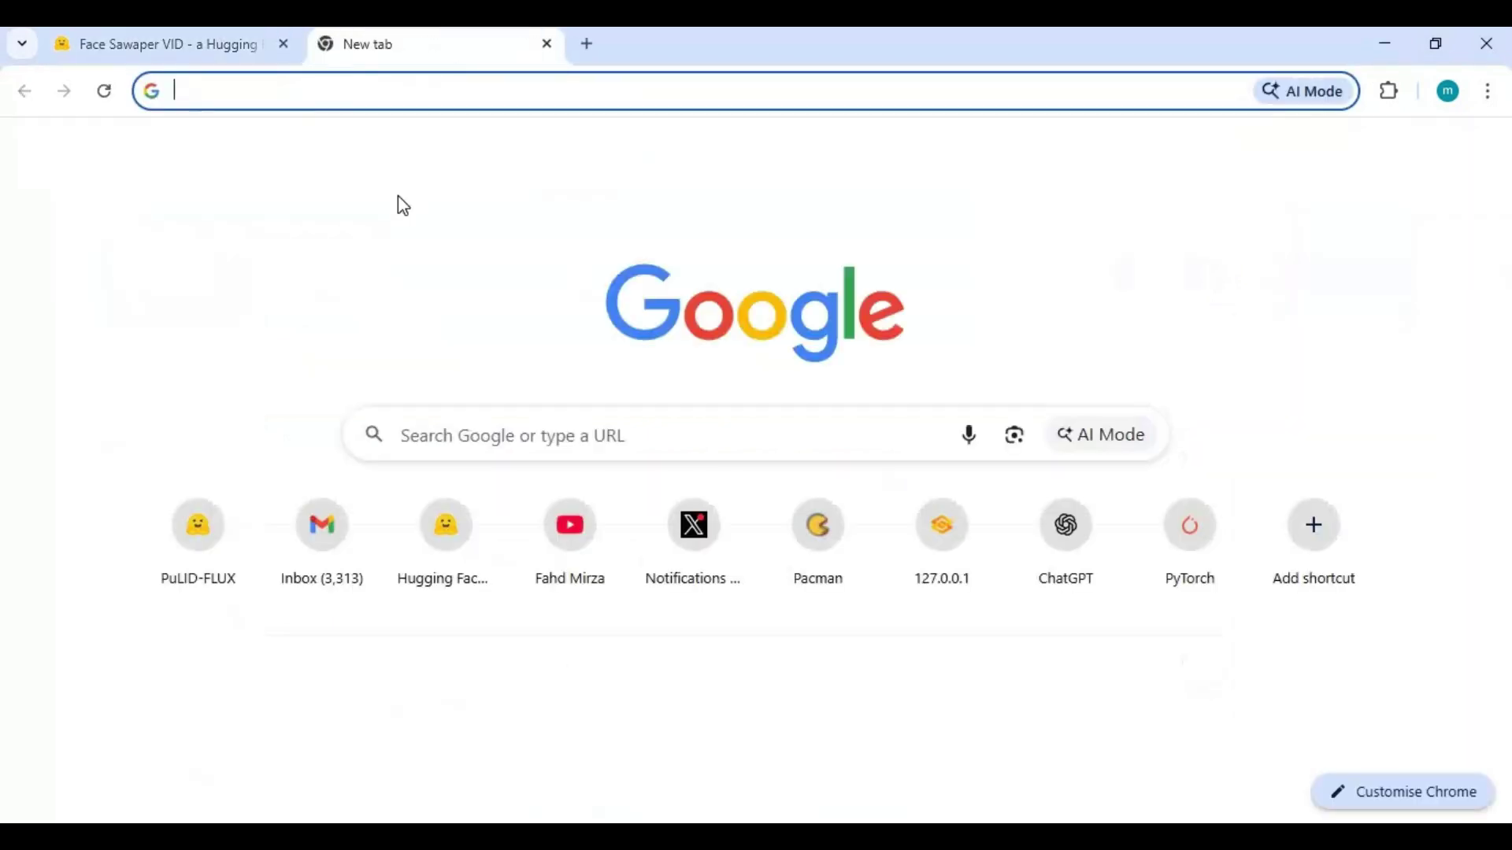
pyautogui.write('py')
pyautogui.press('Return')
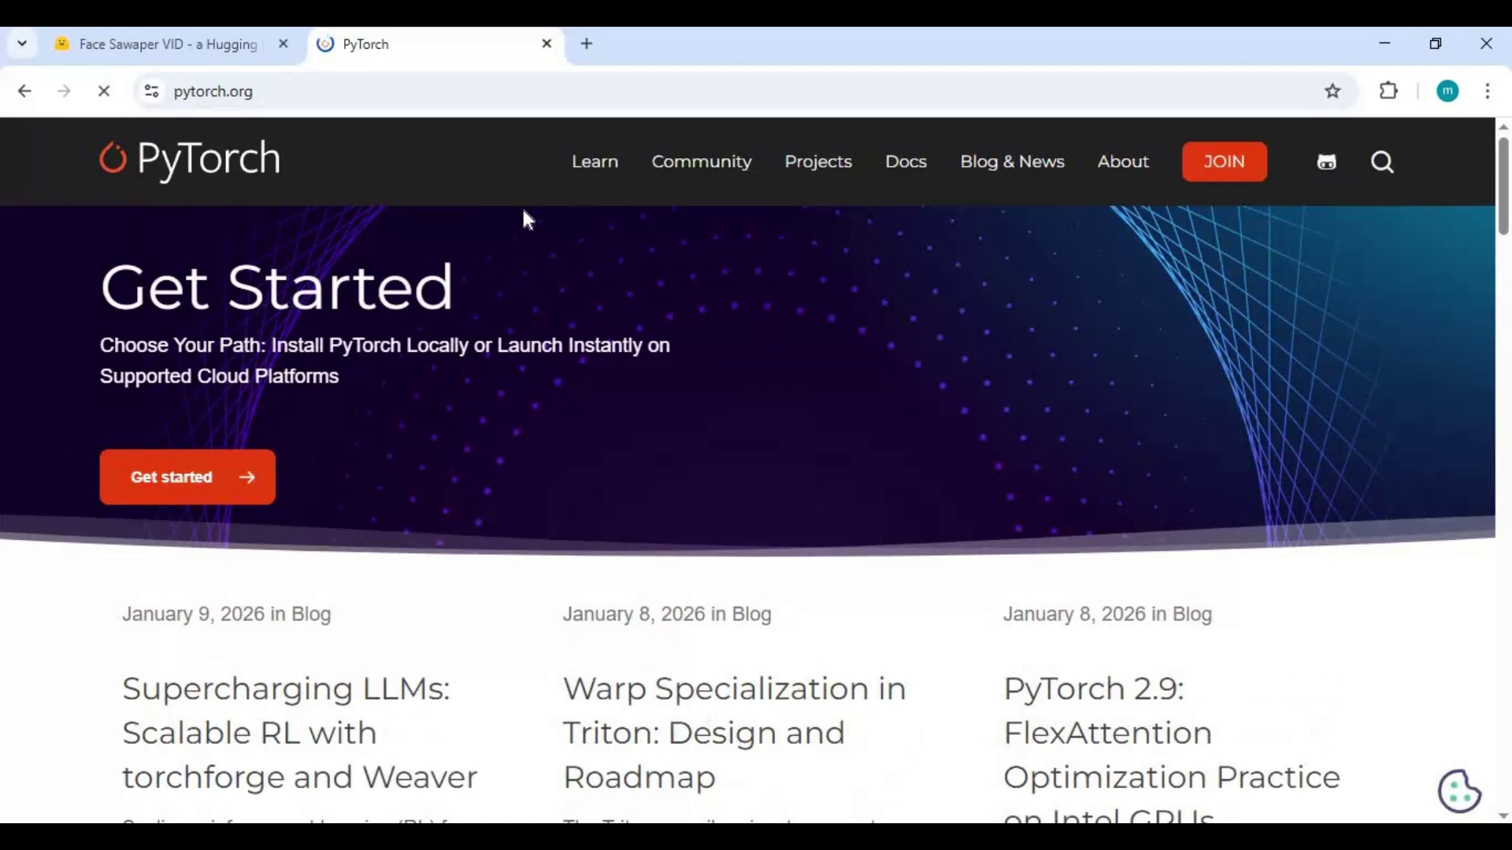
pyautogui.scroll(-3, 802, 483)
pyautogui.scroll(-3, 802, 488)
pyautogui.scroll(-5, 804, 496)
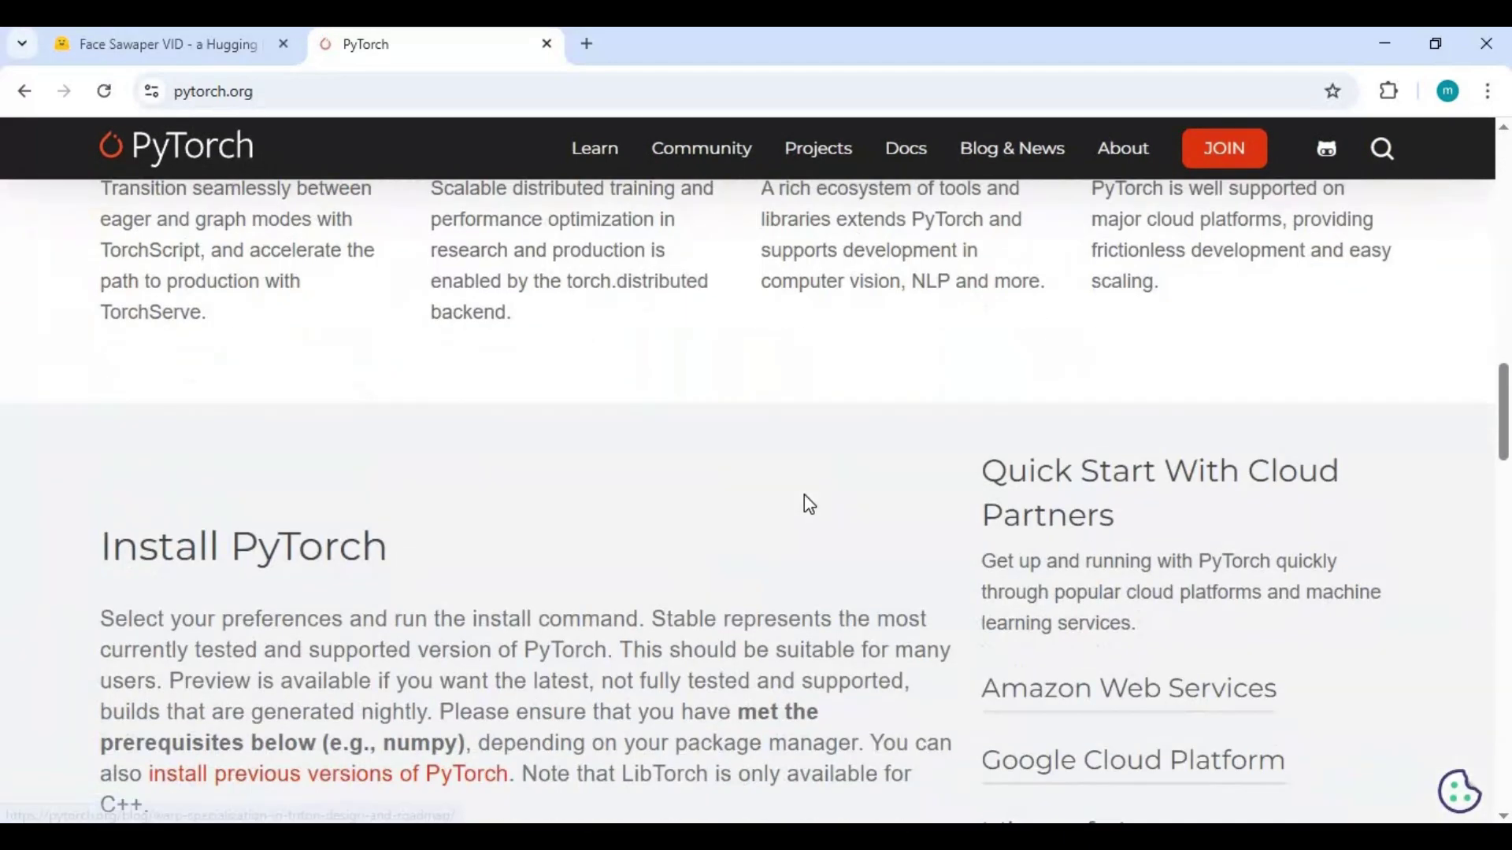
pyautogui.scroll(-3, 803, 503)
pyautogui.scroll(-1, 708, 525)
pyautogui.scroll(1, 532, 520)
pyautogui.click(454, 467)
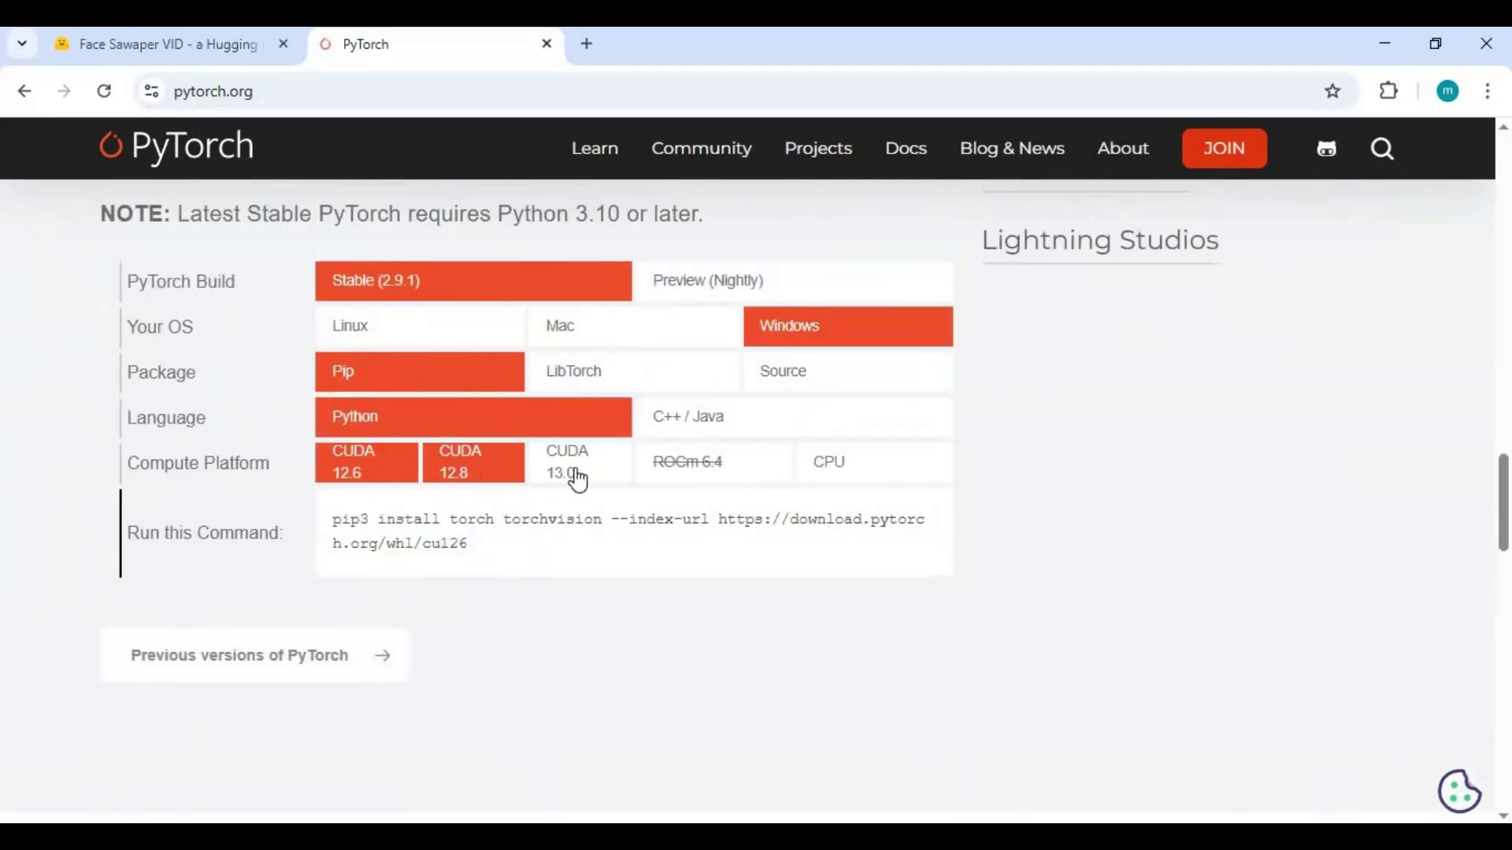
pyautogui.click(915, 472)
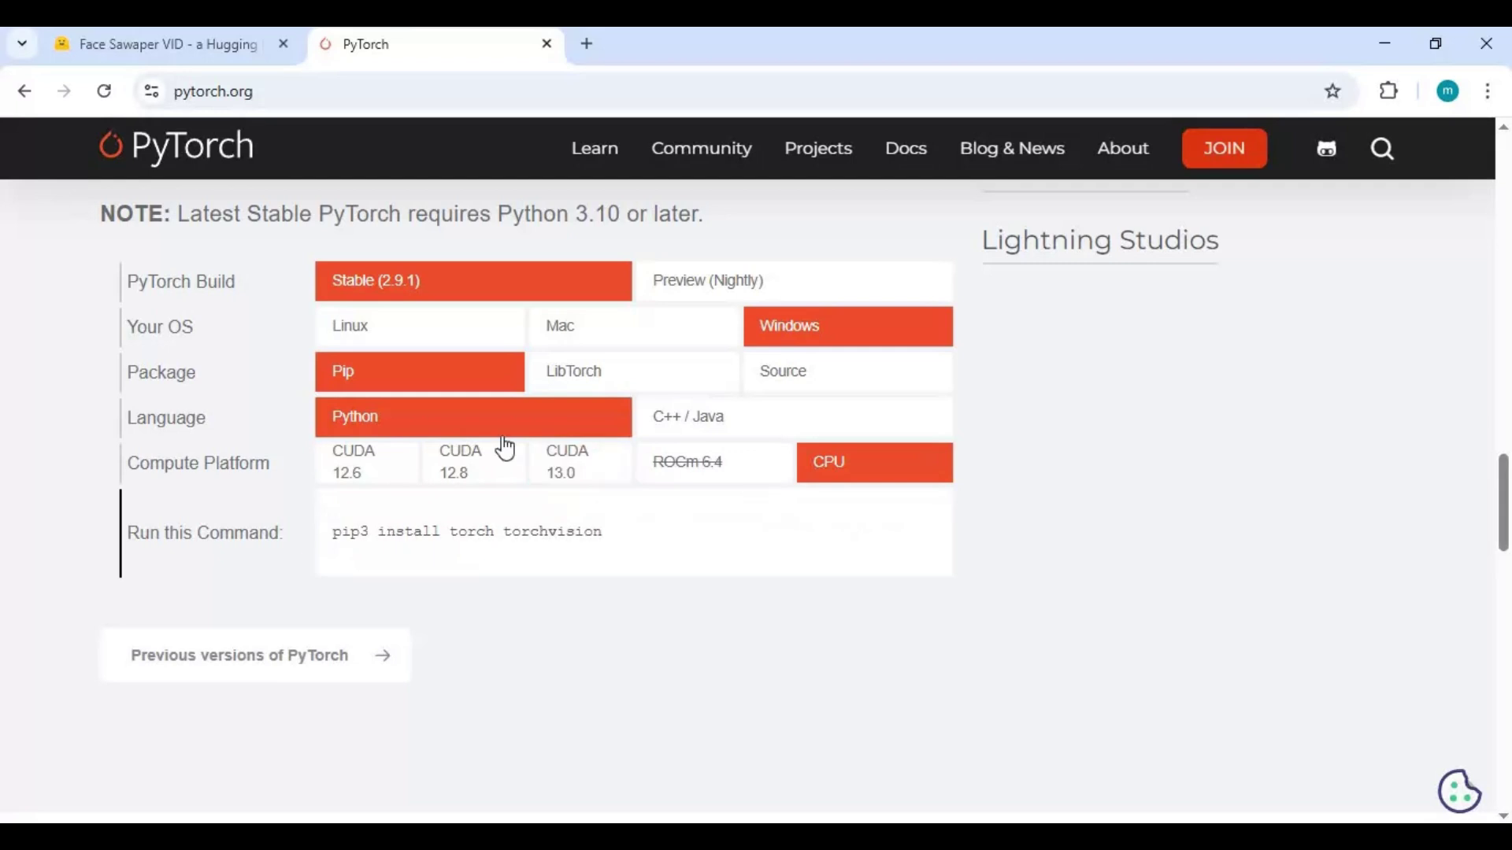
pyautogui.click(455, 469)
pyautogui.moveTo(473, 545); pyautogui.dragTo(333, 516)
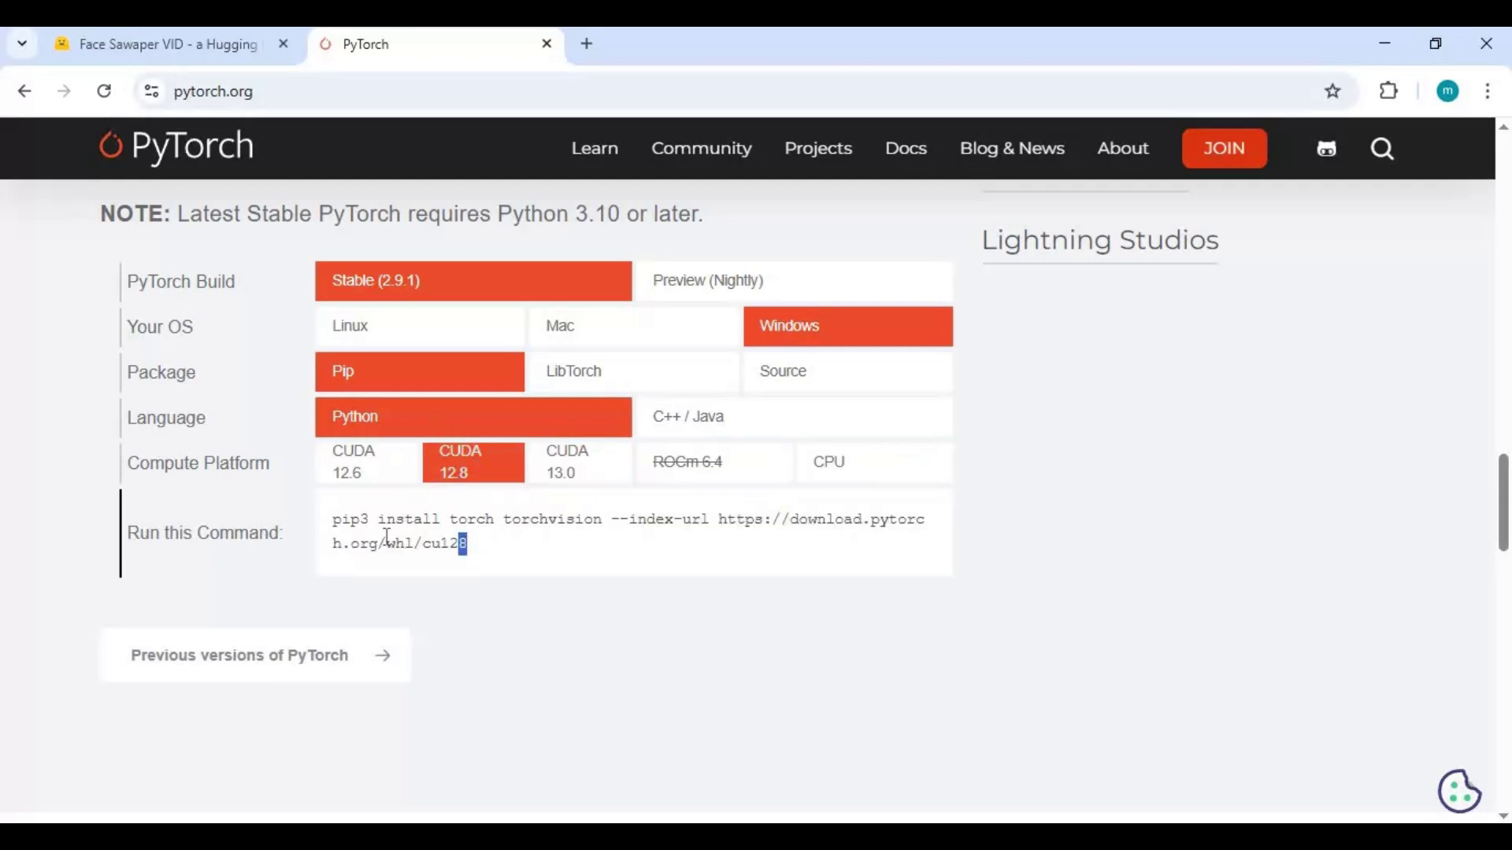
pyautogui.rightClick(386, 511)
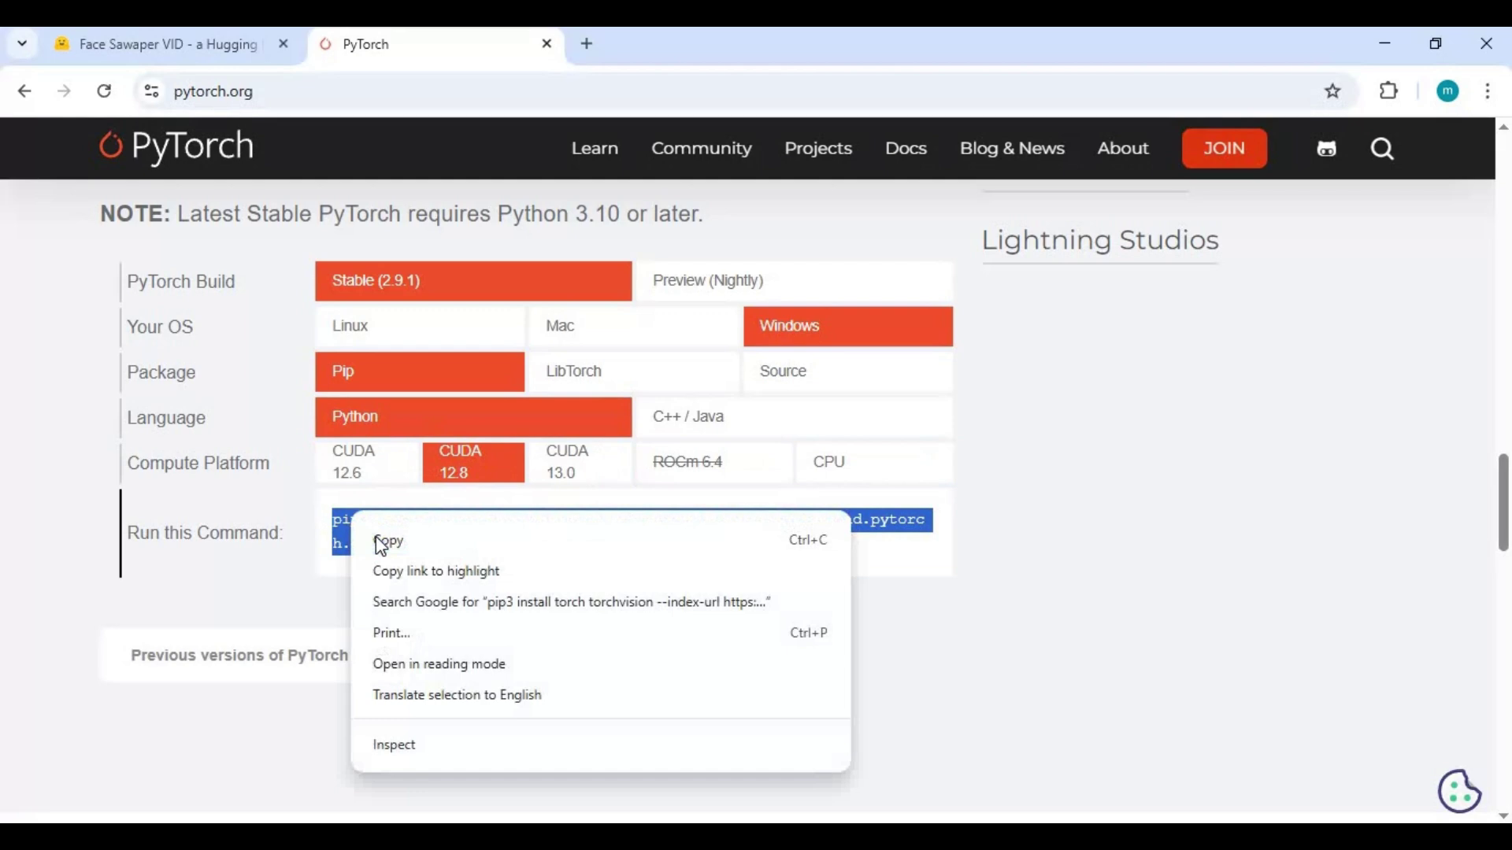
pyautogui.click(390, 540)
# Edit the pasted install command for the CUDA 11.8 index, run it, then open requirements
pyautogui.hotkey('alt', 'Tab')
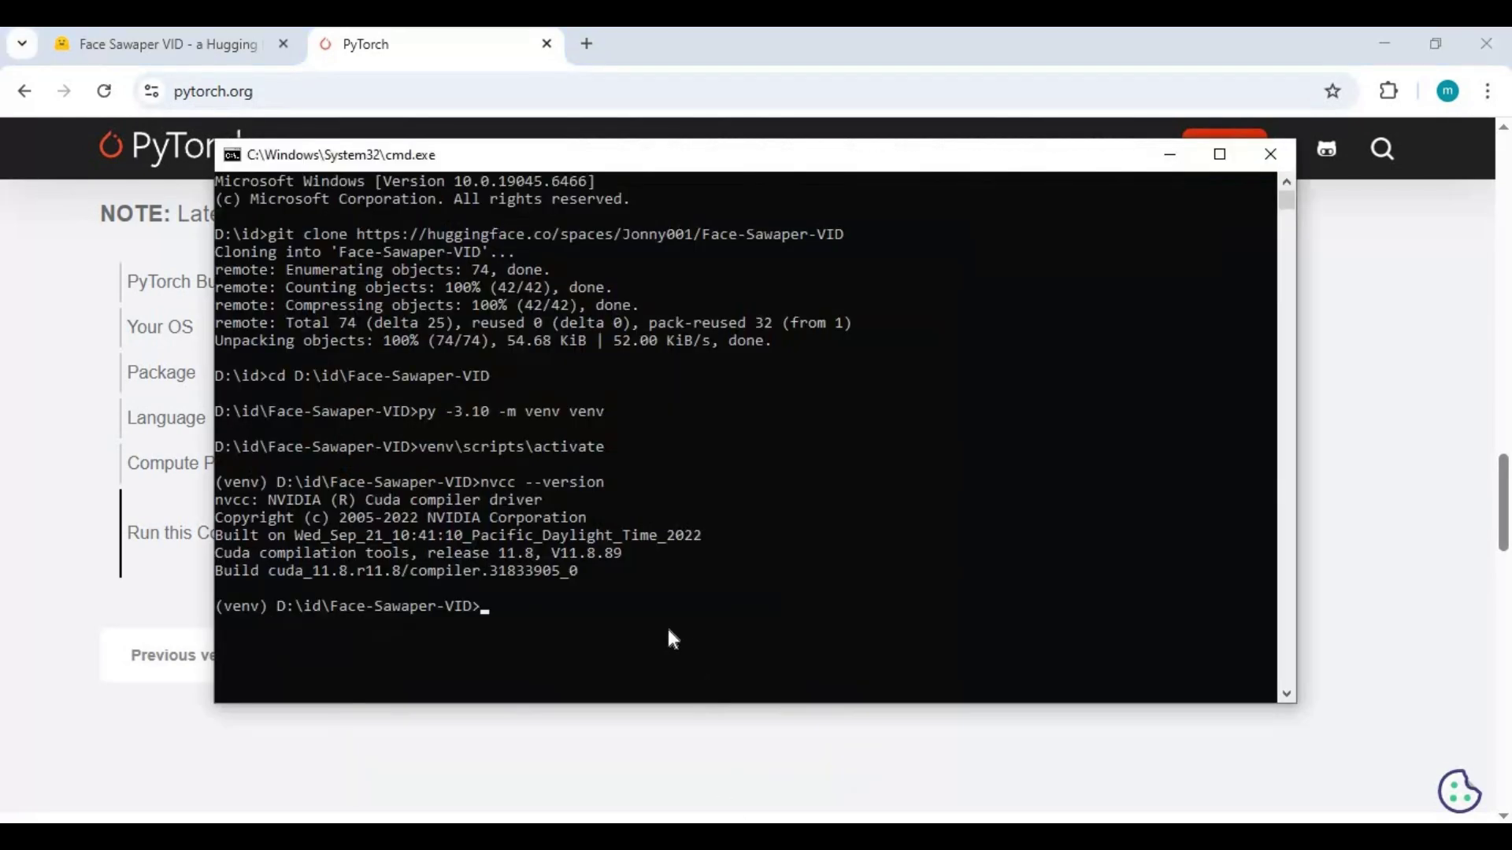
pyautogui.rightClick(667, 625)
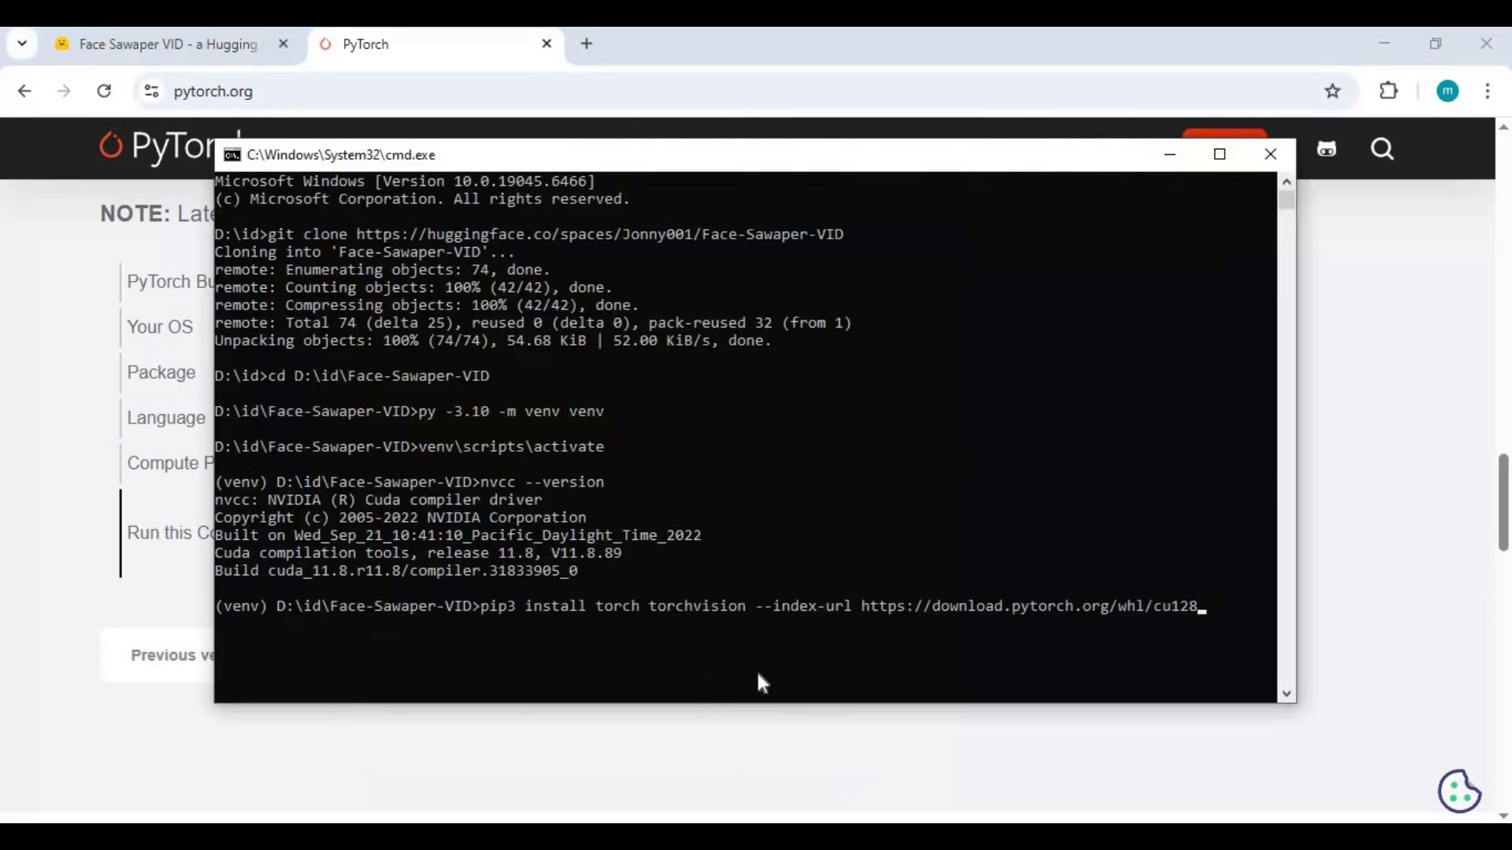
pyautogui.press('BackSpace')
pyautogui.press('BackSpace')
pyautogui.press('BackSpace')
pyautogui.write('11')
pyautogui.write('8')
pyautogui.press('Left')
pyautogui.press('Left')
pyautogui.press('Left')
pyautogui.press('Left')
pyautogui.press('Left')
pyautogui.press('Left')
pyautogui.press('Left')
pyautogui.press('Left')
pyautogui.press('Left')
pyautogui.press('Left')
pyautogui.press('Left')
pyautogui.press('Left')
pyautogui.press('Right')
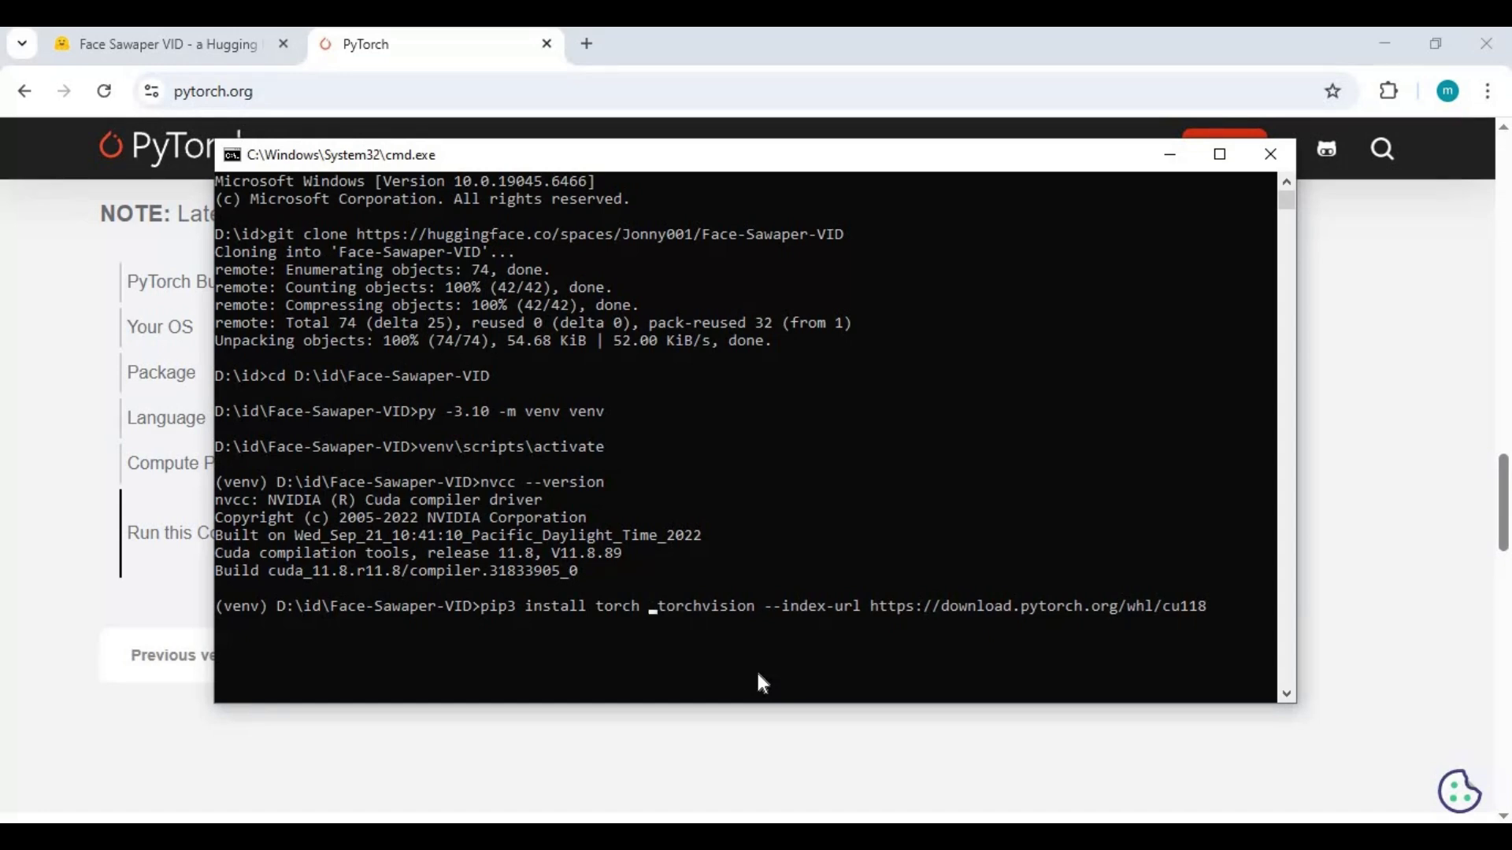
pyautogui.write('torc')
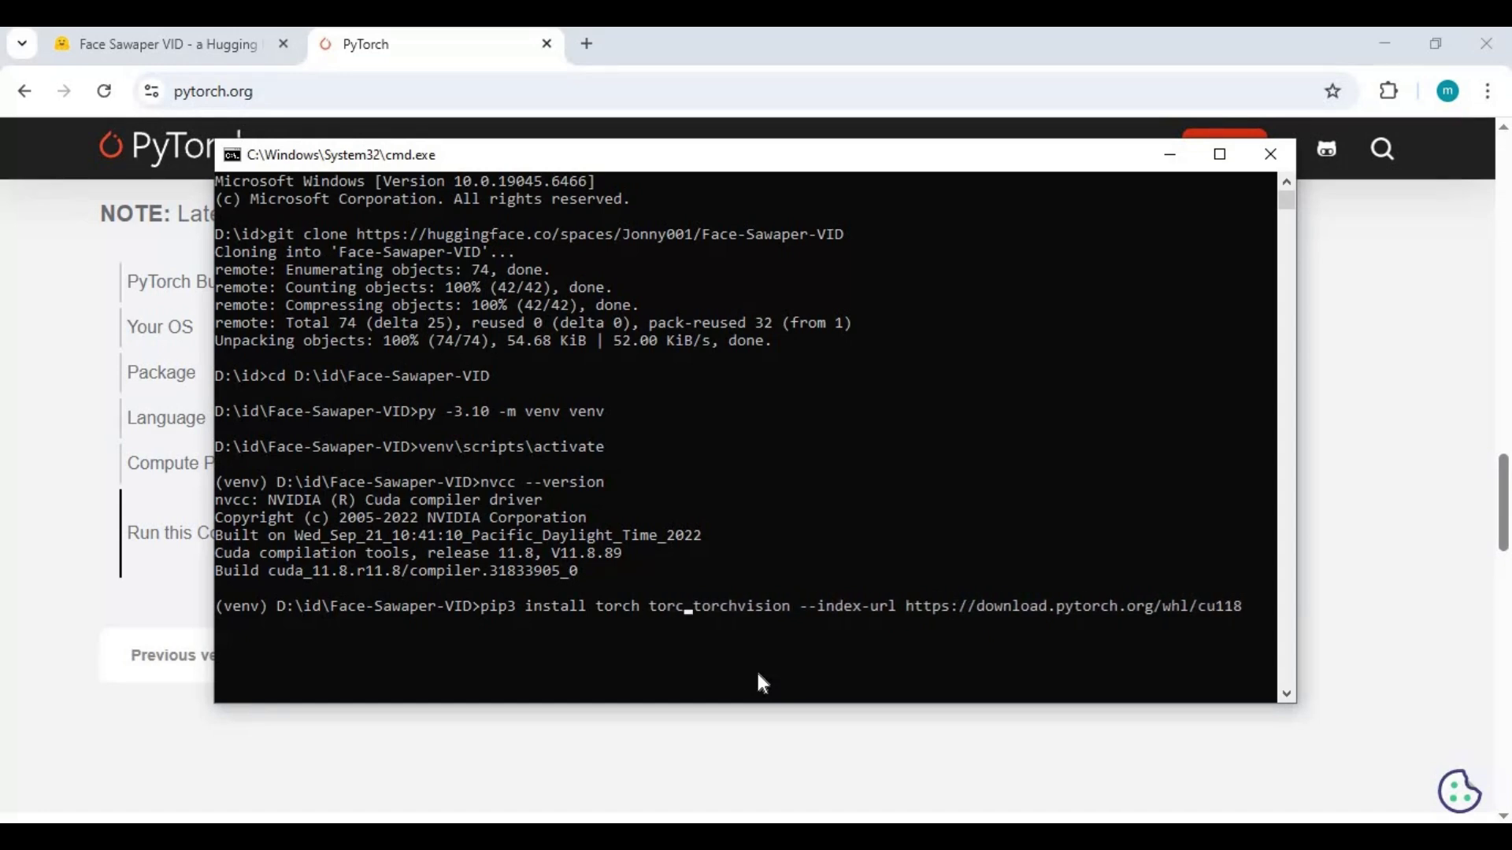
pyautogui.write('hau')
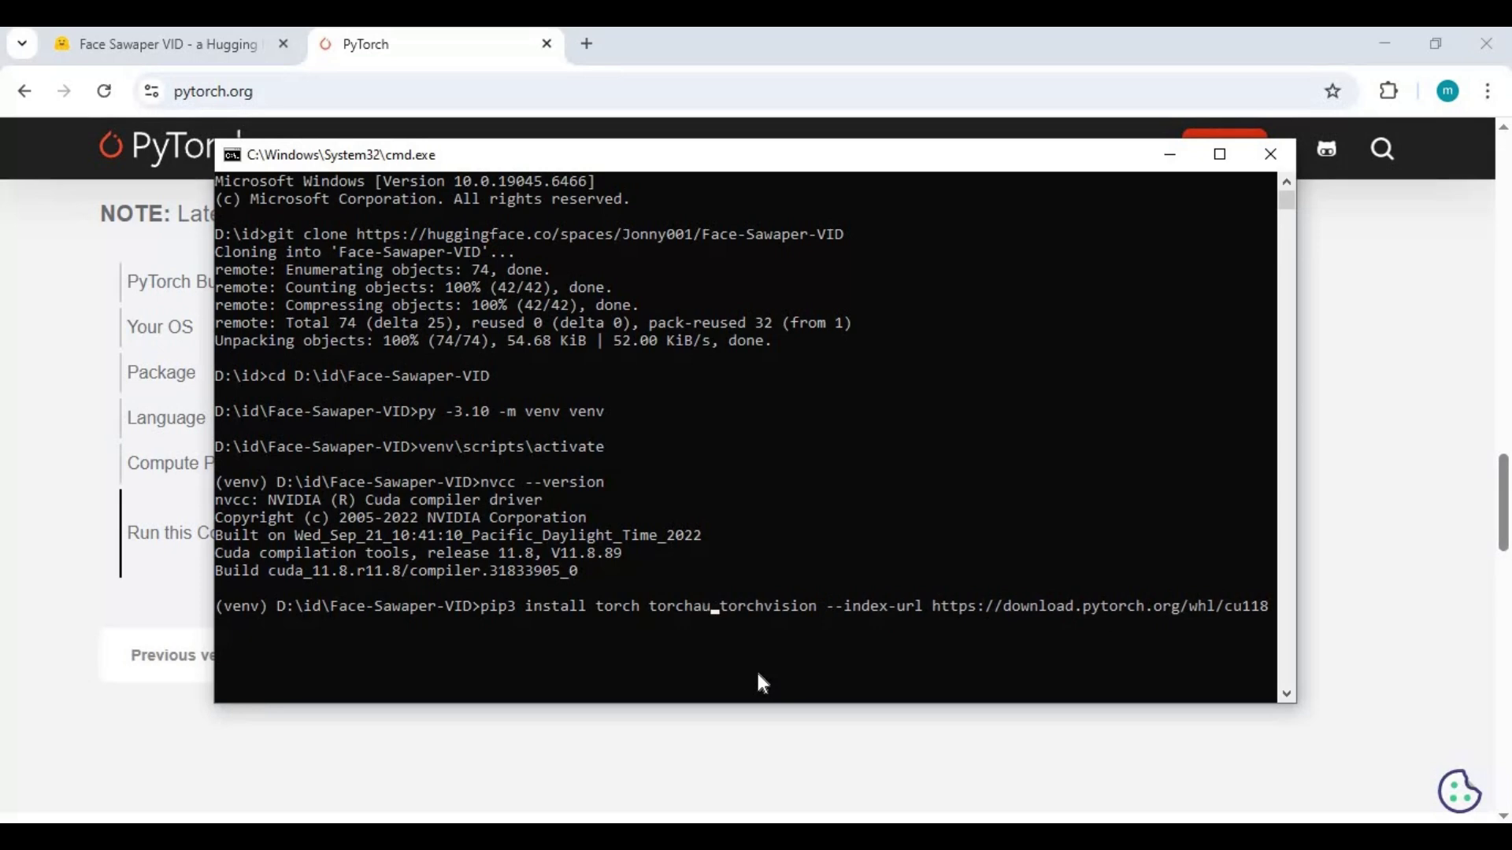
pyautogui.write('dio')
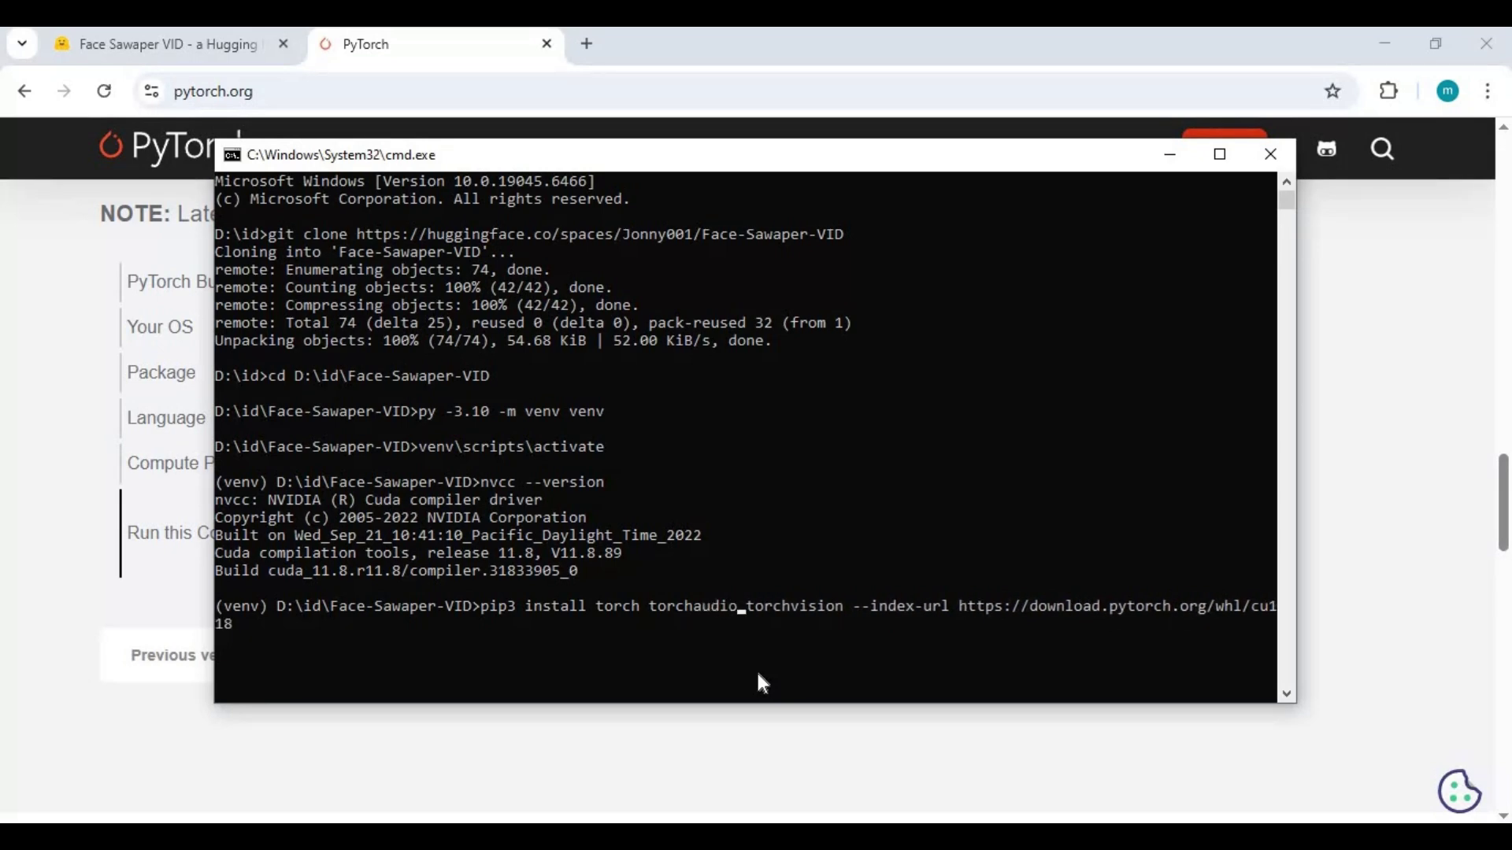
pyautogui.press('Return')
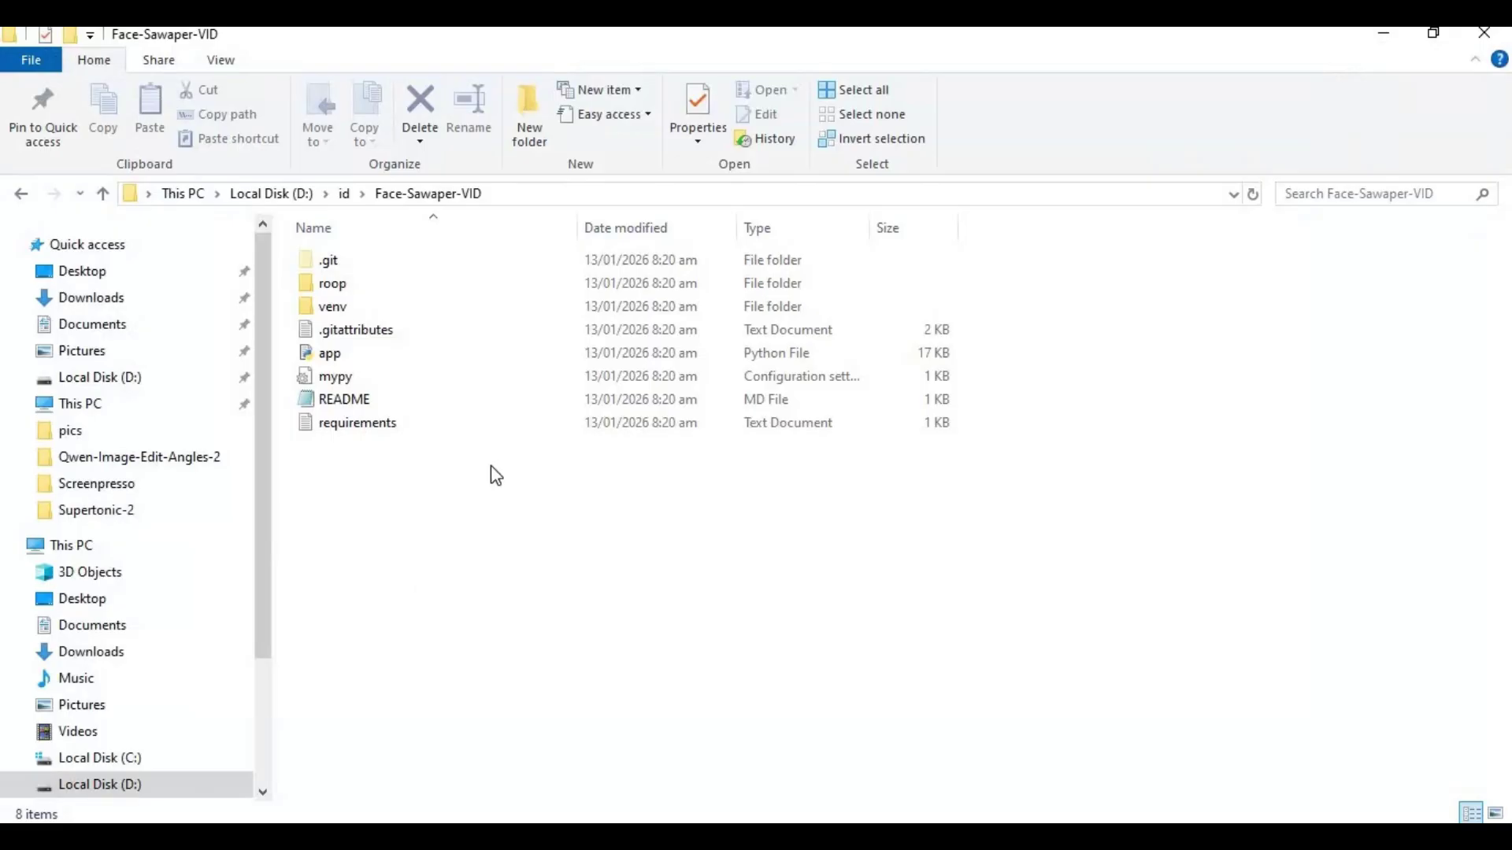
pyautogui.doubleClick(358, 426)
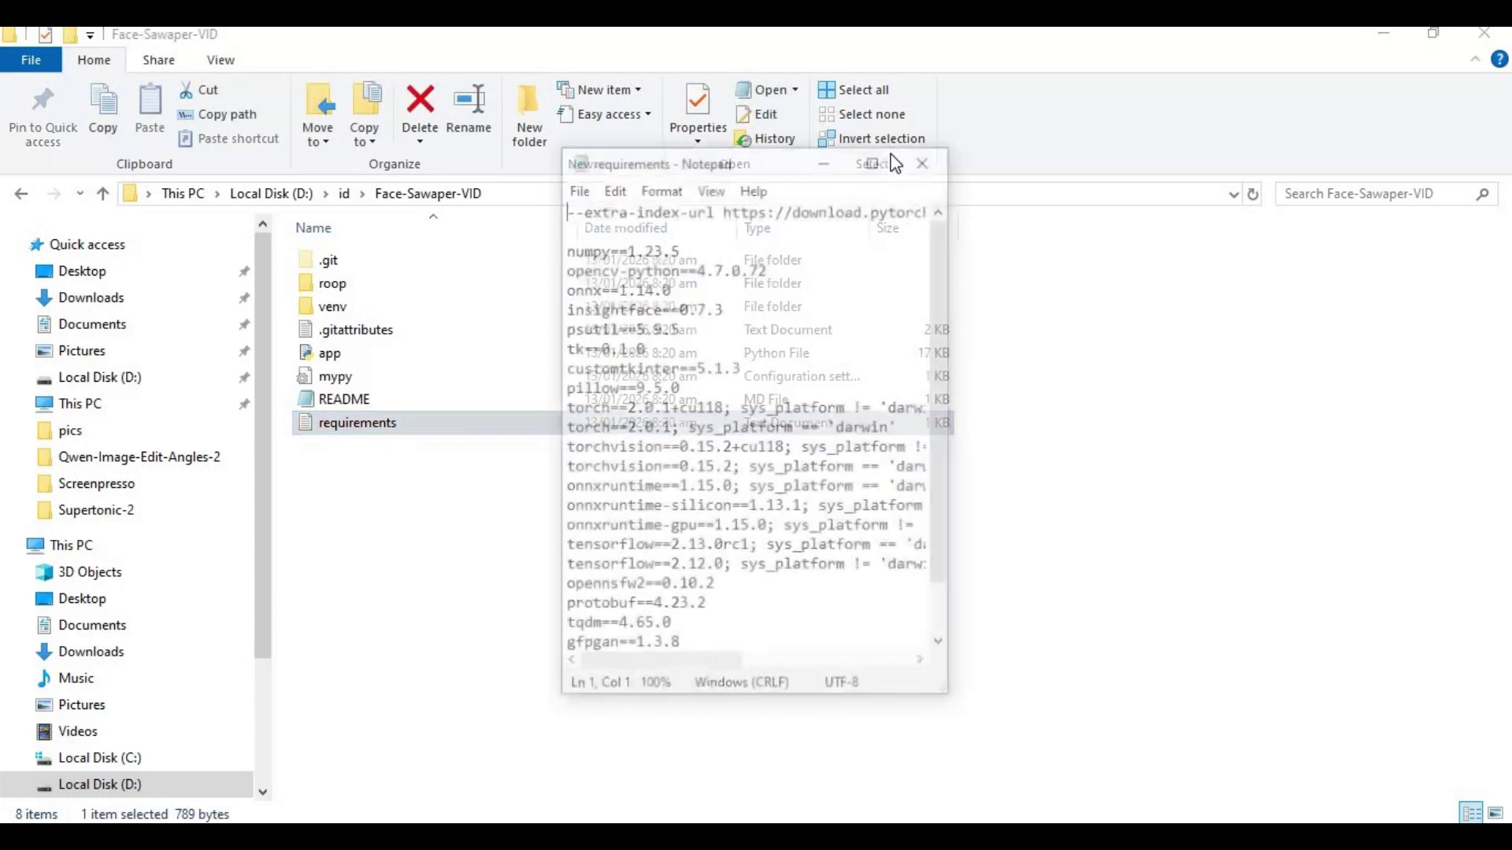
# Delete the extra index URL line and the four torch and torchvision lines
pyautogui.press('super+Up')
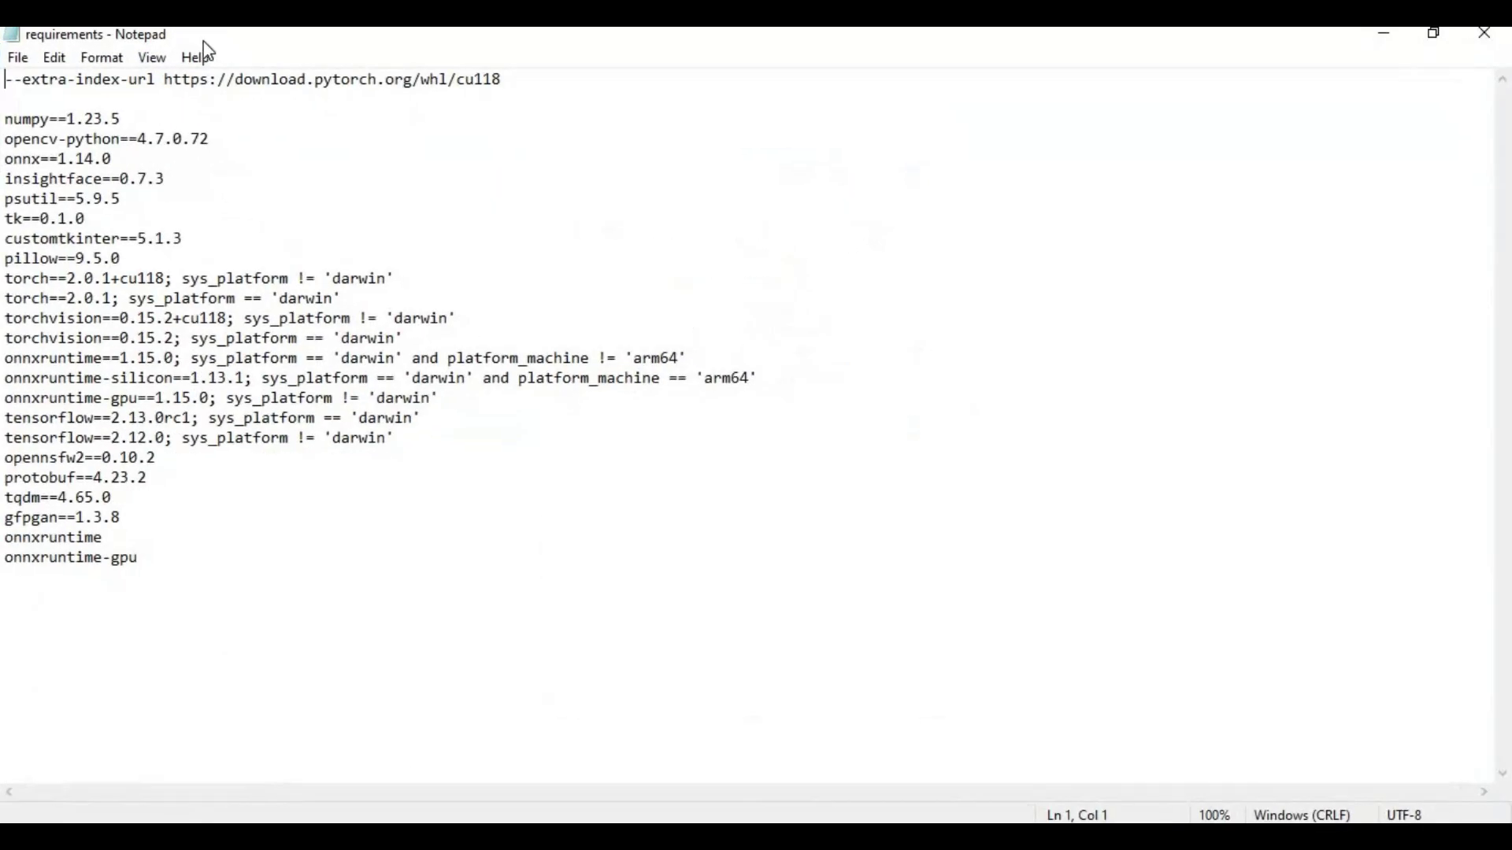
pyautogui.moveTo(4, 99); pyautogui.dragTo(3, 80)
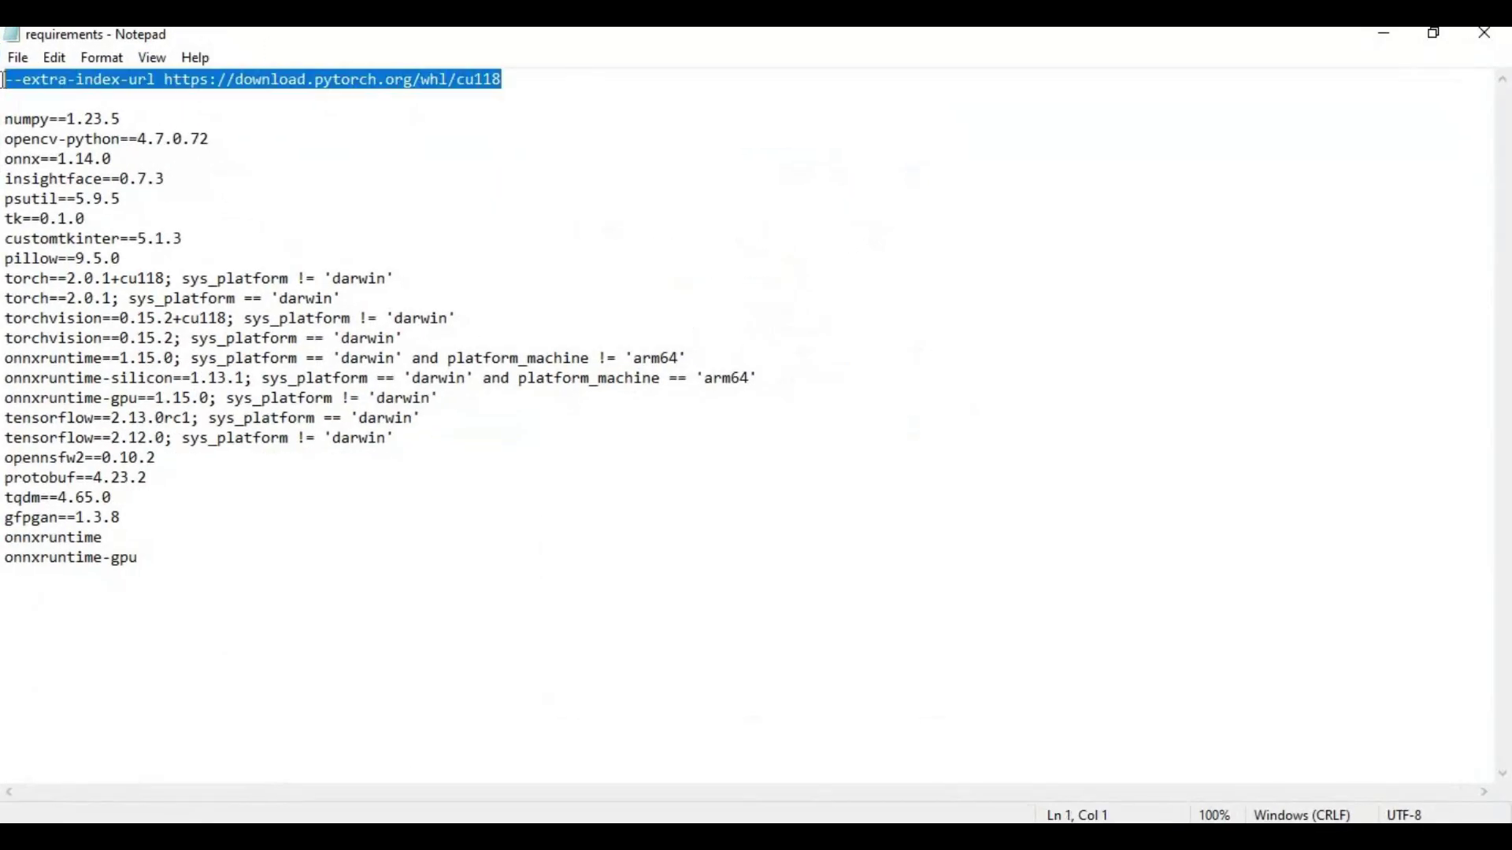
pyautogui.press('Delete')
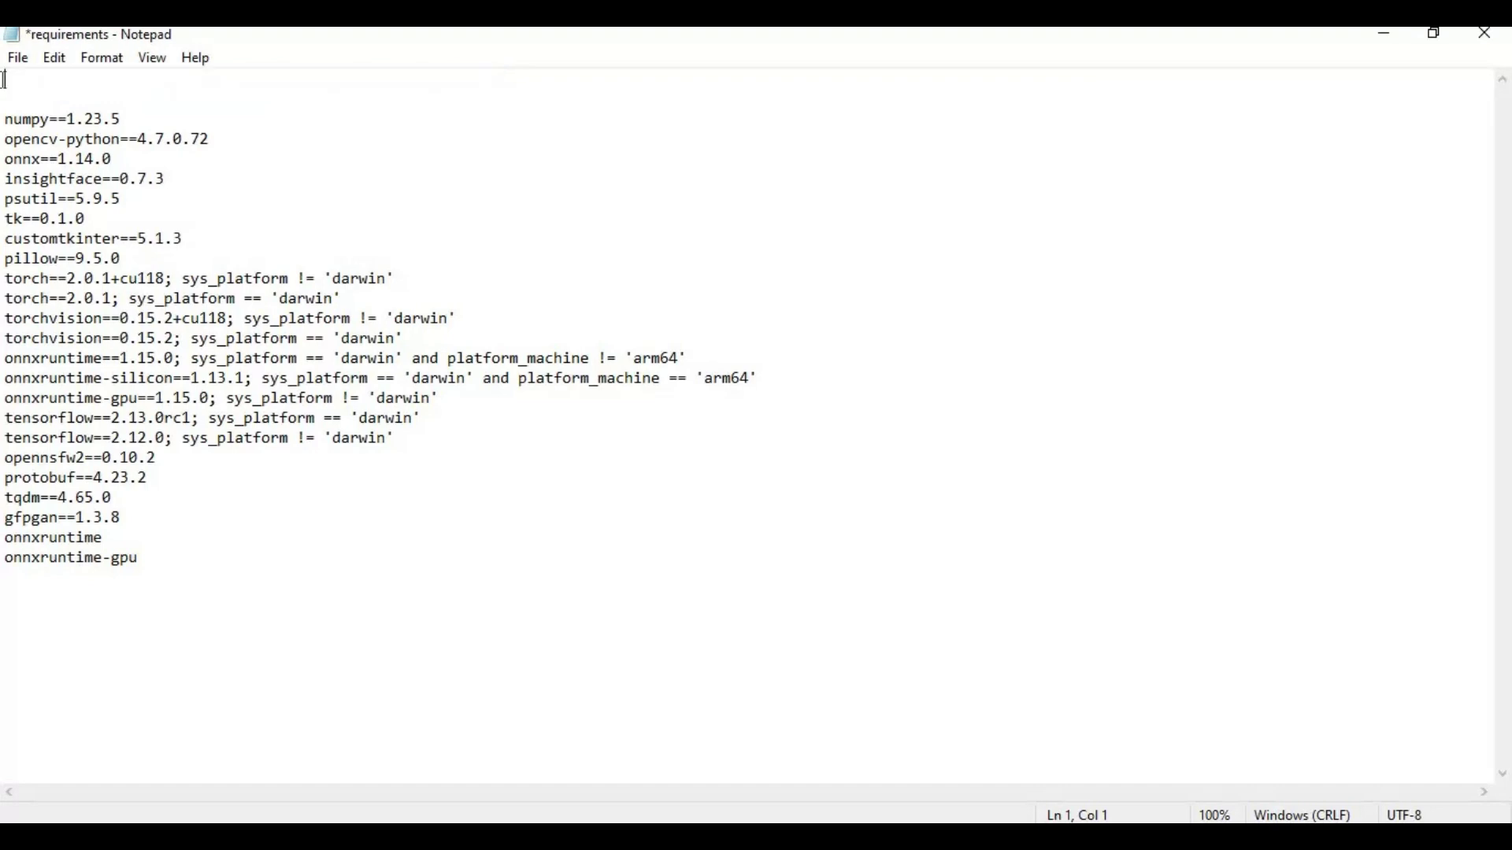
pyautogui.press('Down')
pyautogui.press('BackSpace')
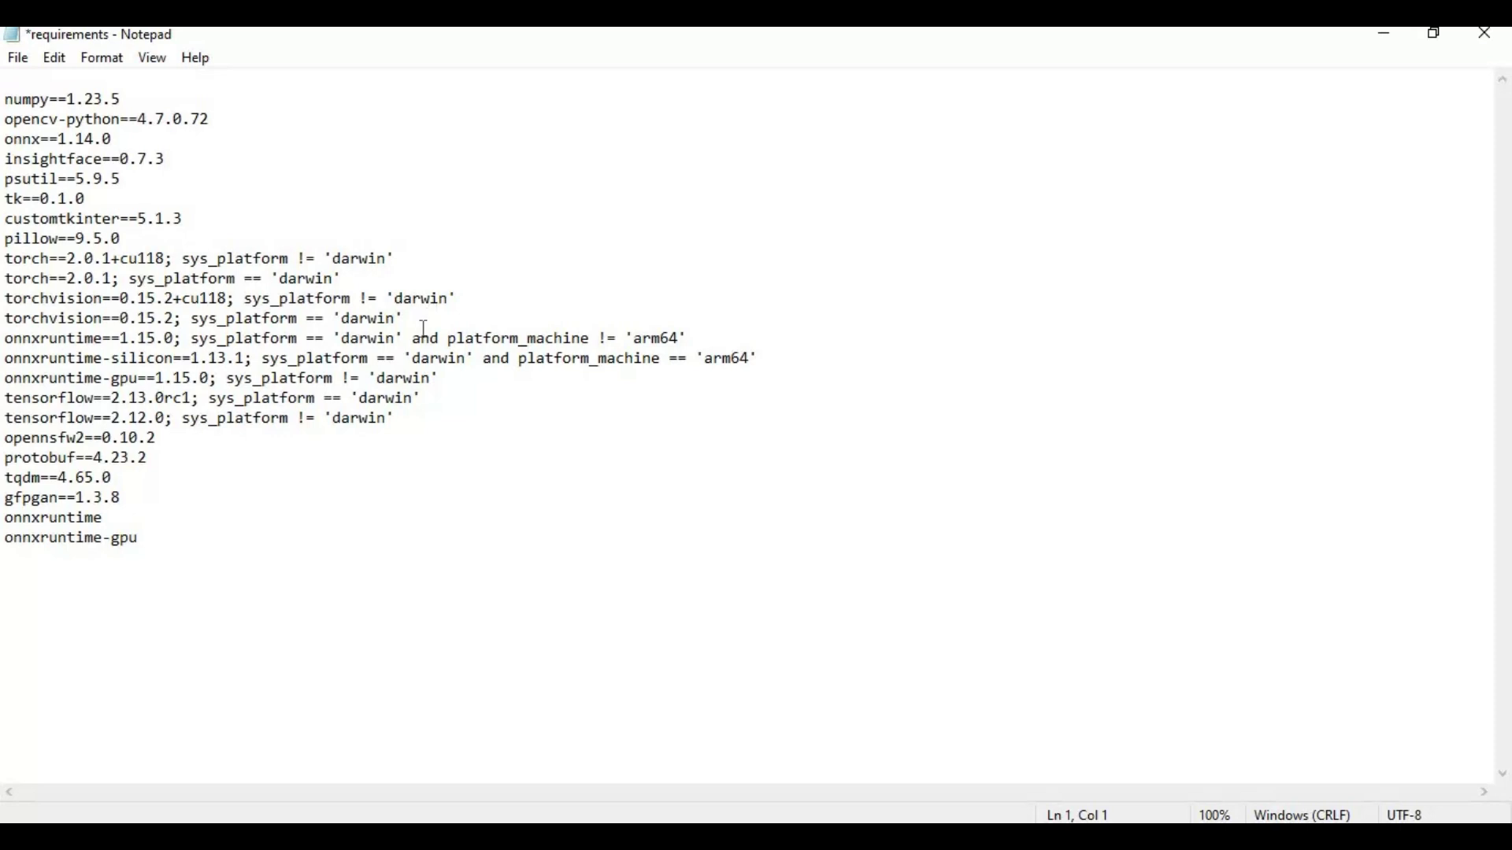
pyautogui.moveTo(401, 318); pyautogui.dragTo(4, 260)
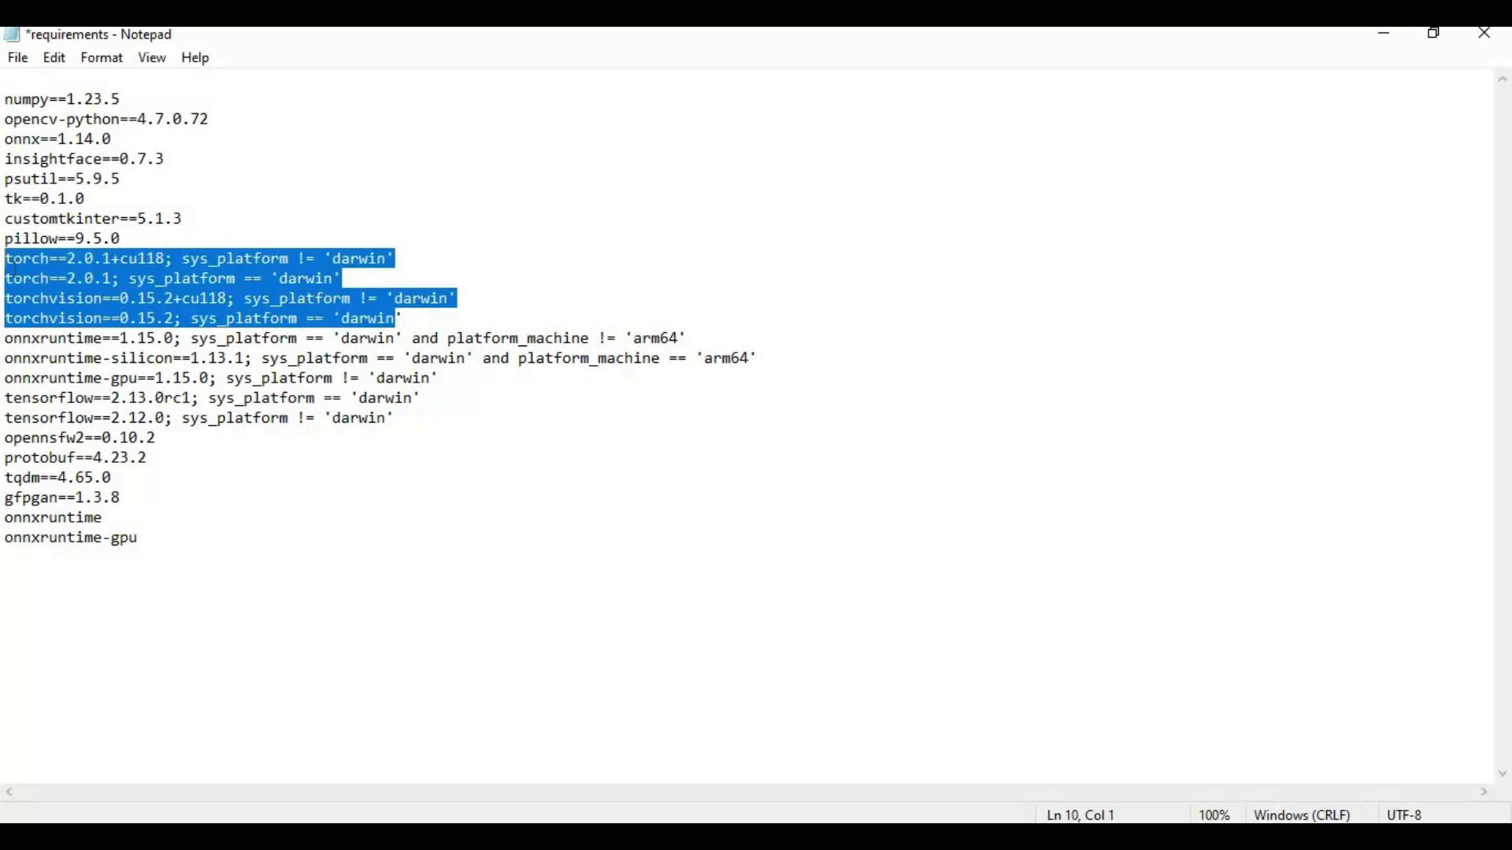
pyautogui.press('Delete')
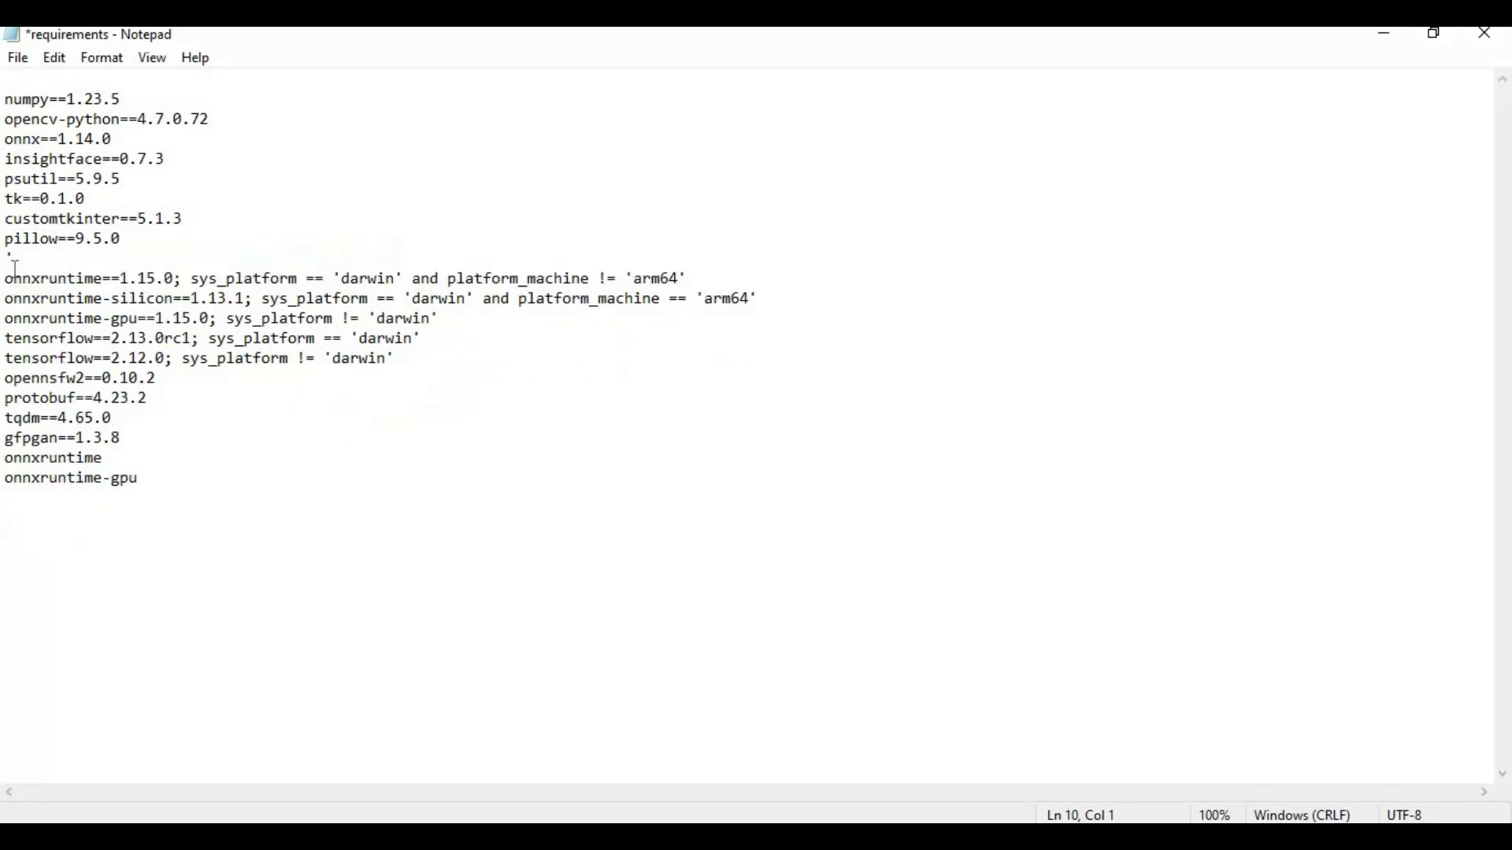
pyautogui.press('Down')
pyautogui.press('BackSpace')
pyautogui.press('BackSpace')
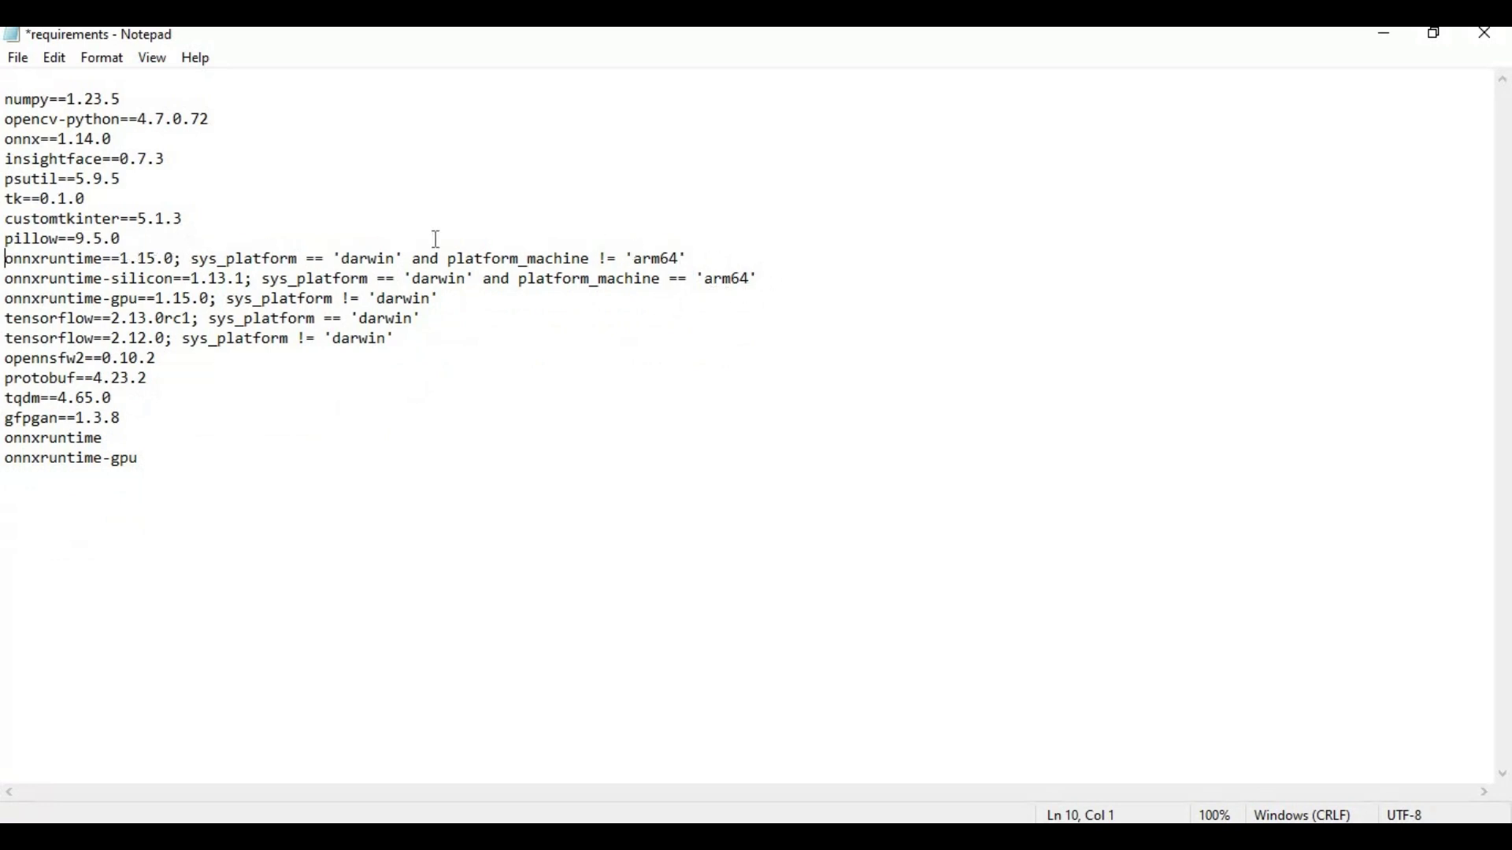
# Remove the darwin onnxruntime lines, tensorflow 2.13.0rc1, platform conditions and final onnxruntime lines
pyautogui.moveTo(757, 278); pyautogui.dragTo(4, 261)
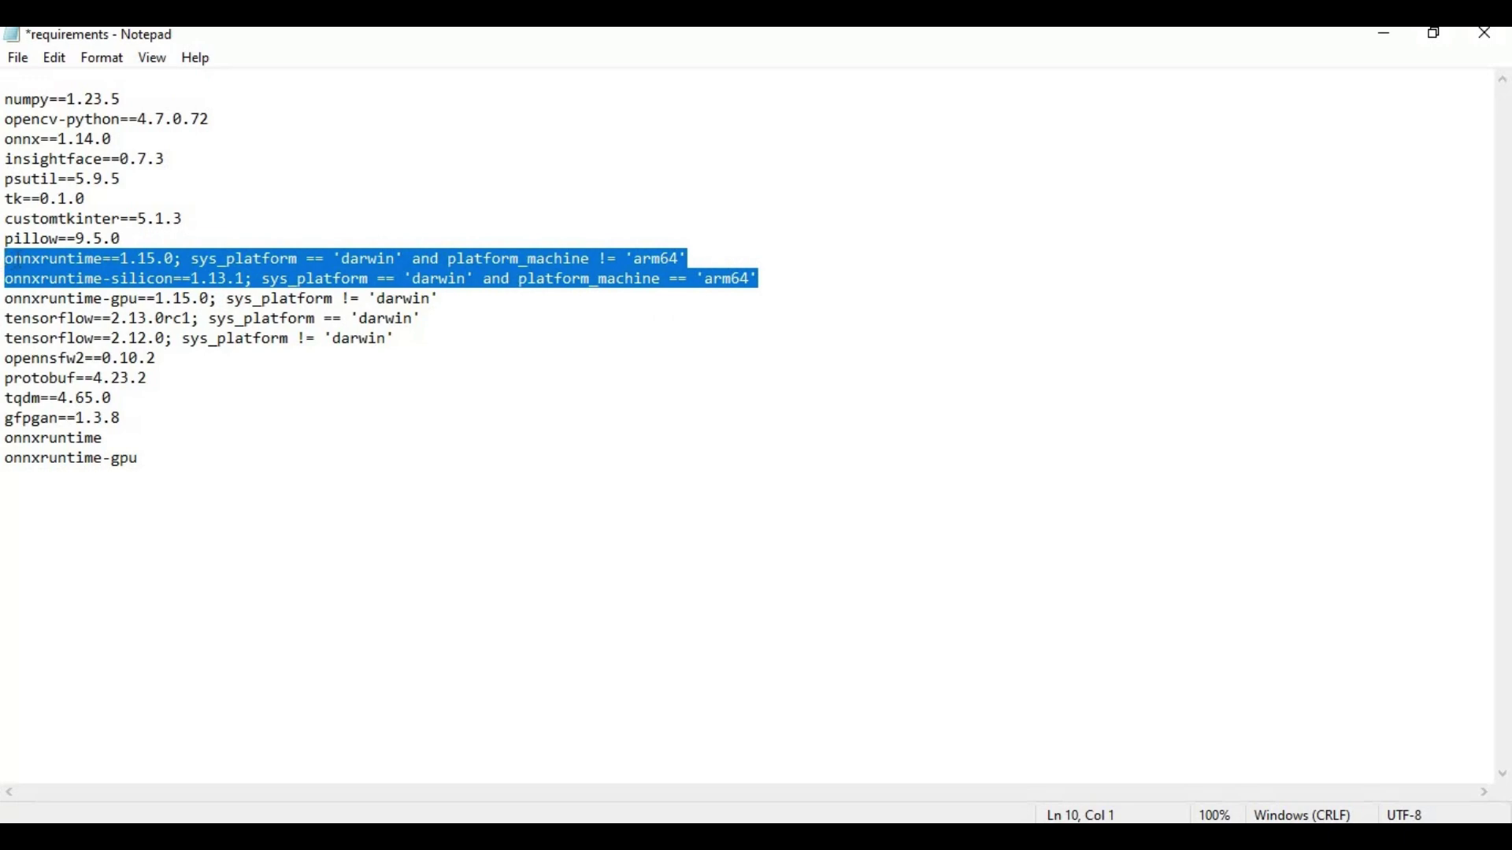
pyautogui.press('BackSpace')
pyautogui.press('BackSpace')
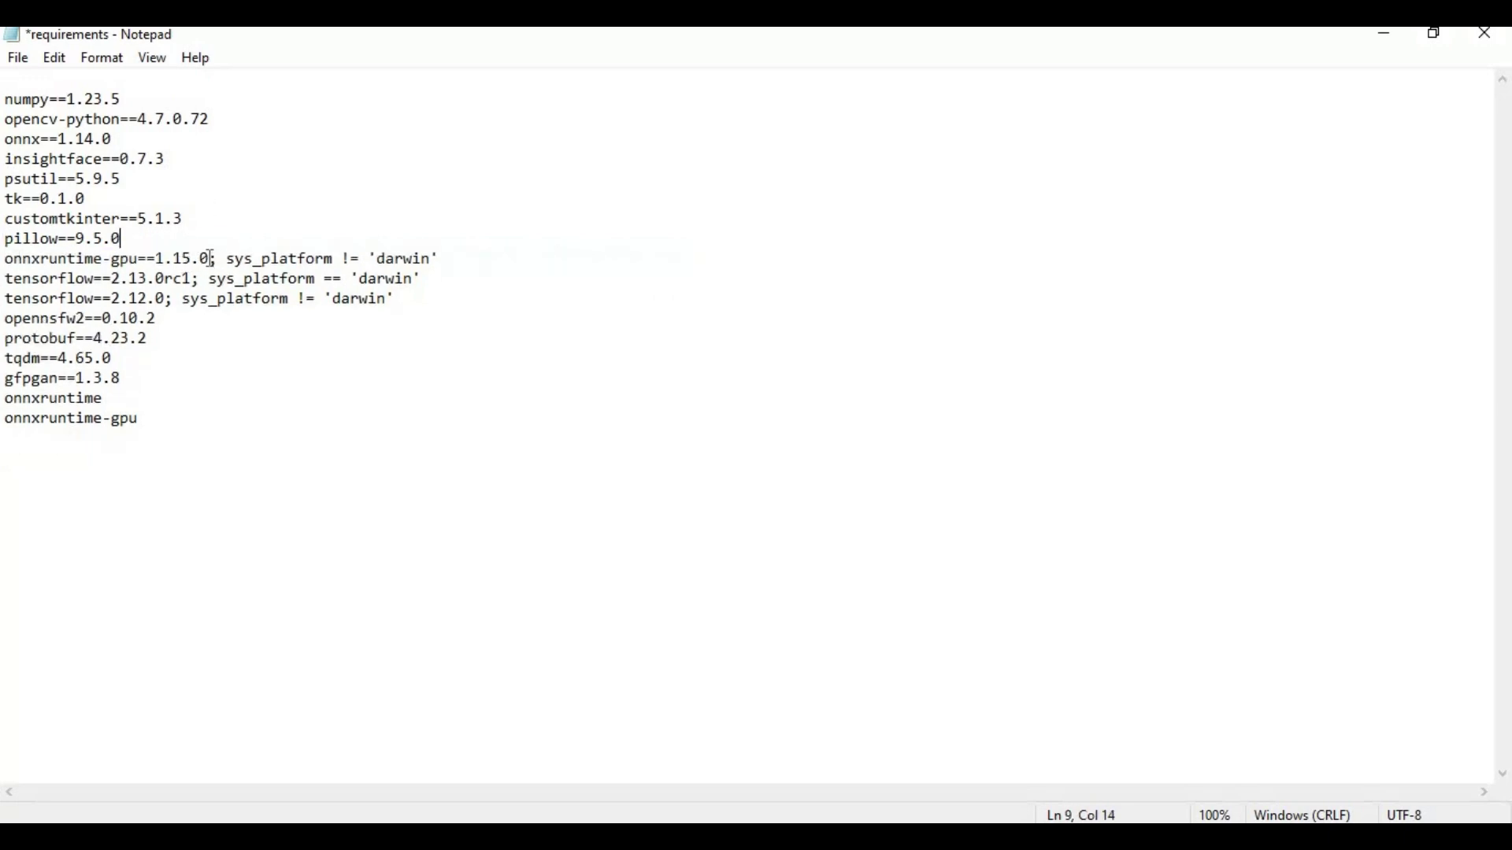
pyautogui.moveTo(210, 258); pyautogui.dragTo(477, 254)
pyautogui.press('BackSpace')
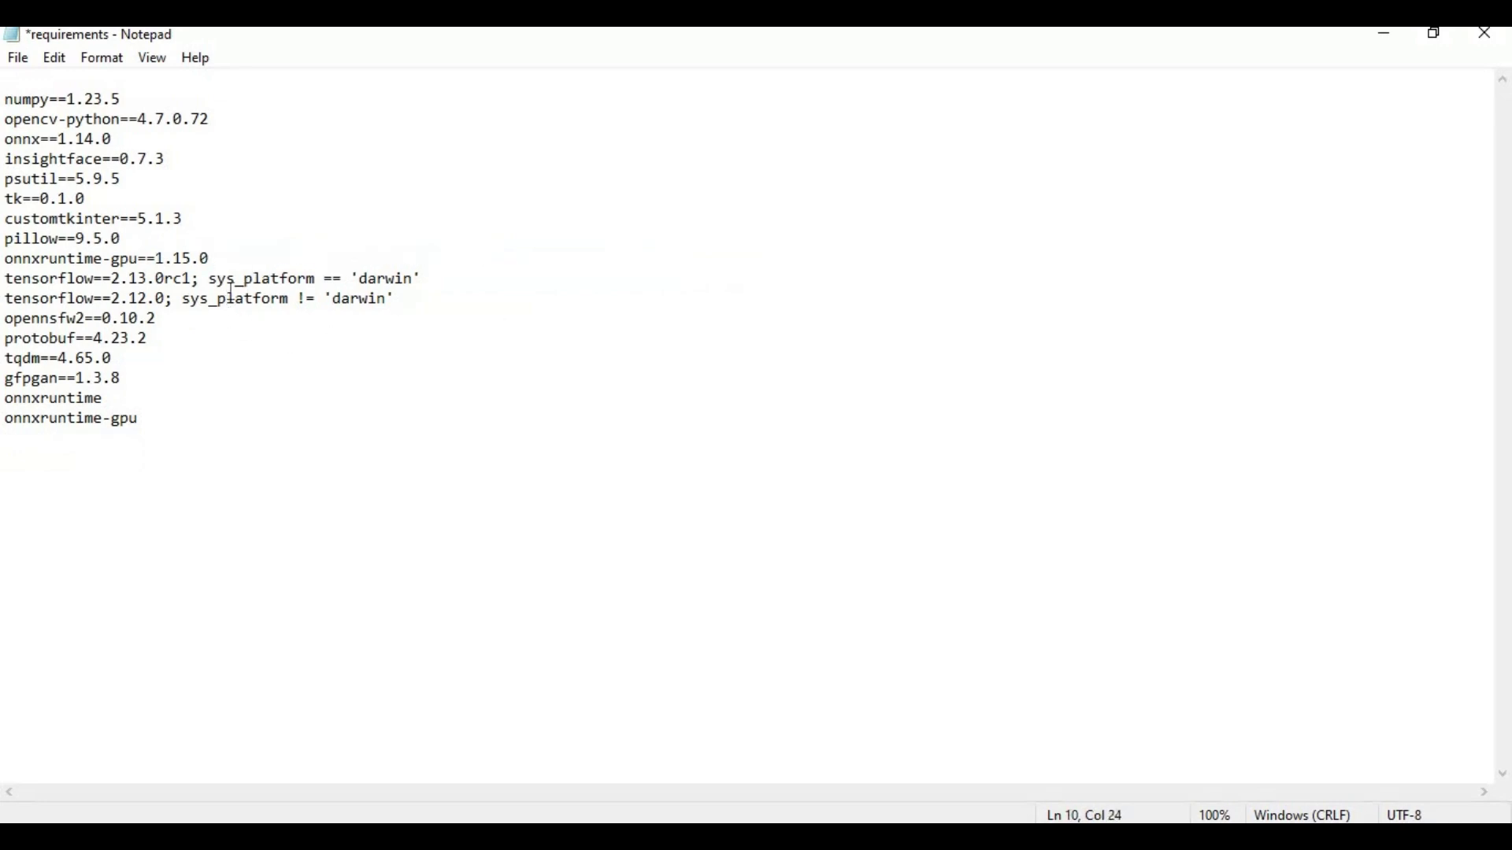
pyautogui.moveTo(427, 278)
pyautogui.mouseDown()
pyautogui.moveTo(4, 298)
pyautogui.moveTo(6, 267)
pyautogui.mouseUp()
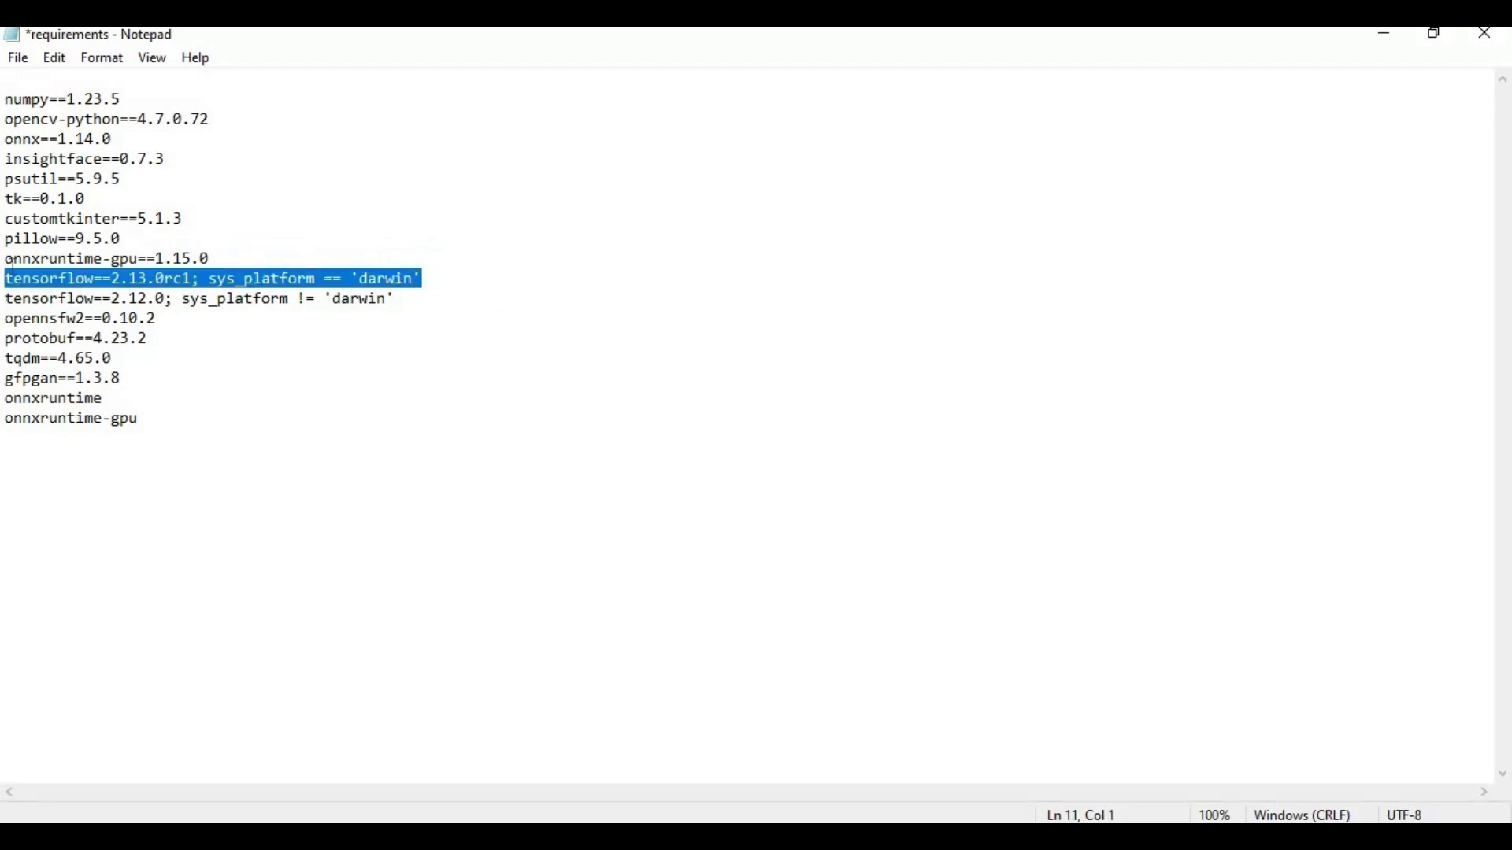
pyautogui.press('BackSpace')
pyautogui.press('BackSpace')
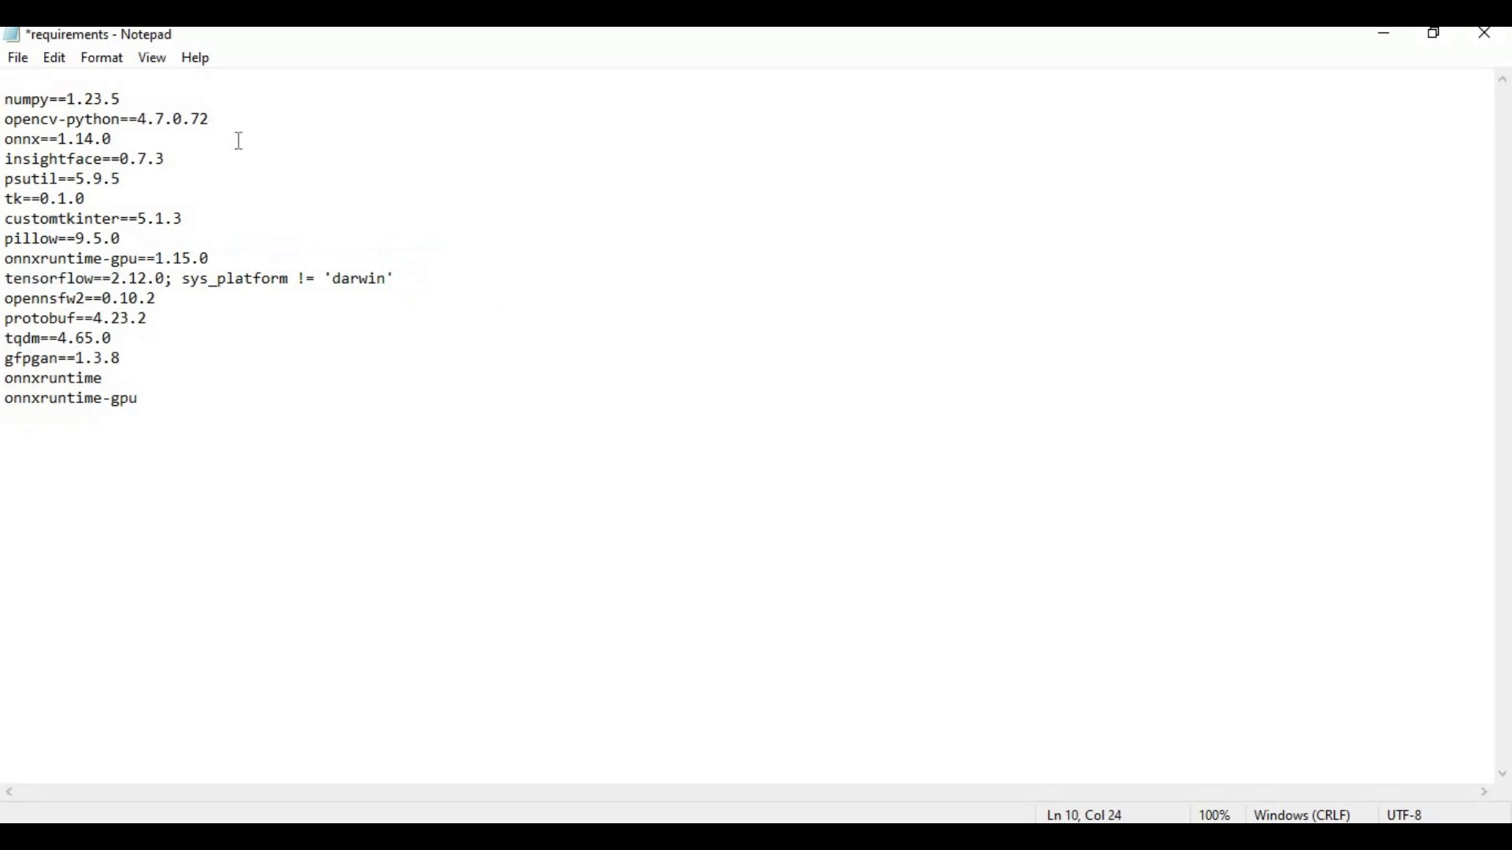
pyautogui.moveTo(165, 278); pyautogui.dragTo(454, 275)
pyautogui.press('BackSpace')
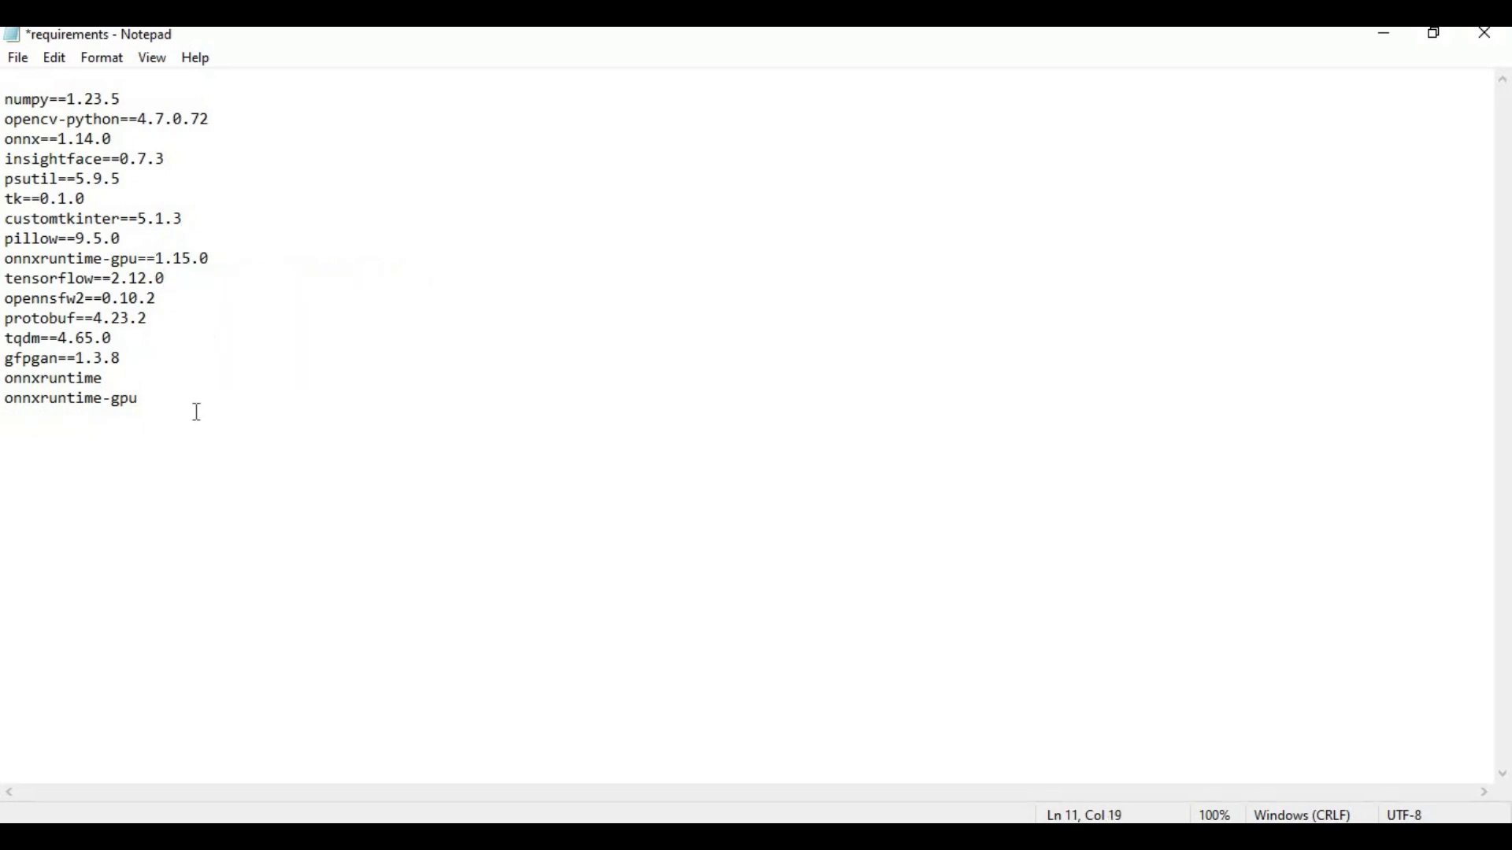
pyautogui.moveTo(187, 414)
pyautogui.mouseDown()
pyautogui.moveTo(28, 414)
pyautogui.moveTo(1, 402)
pyautogui.moveTo(5, 376)
pyautogui.mouseUp()
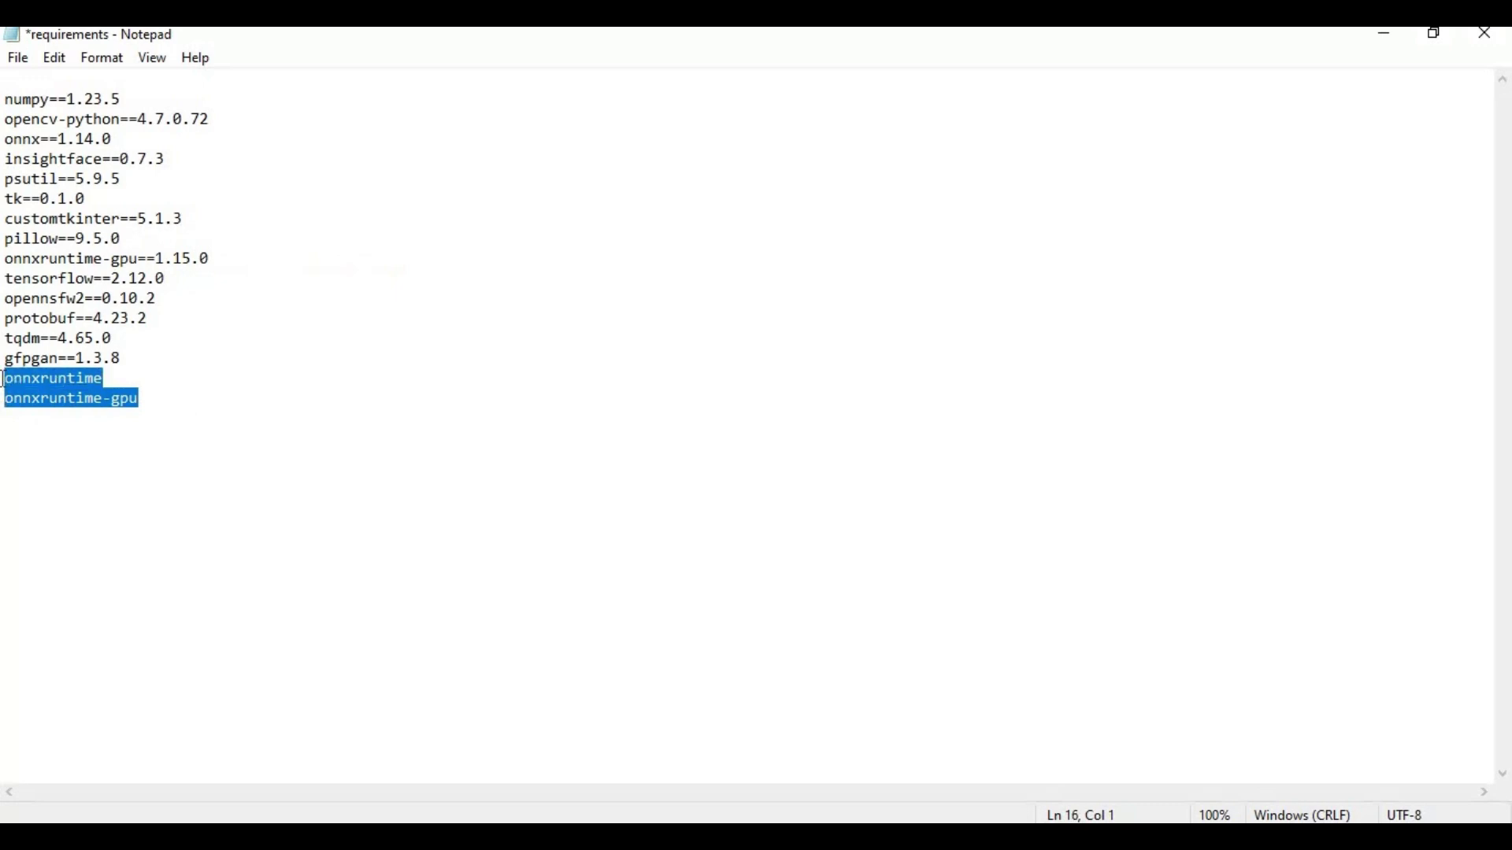
pyautogui.press('BackSpace')
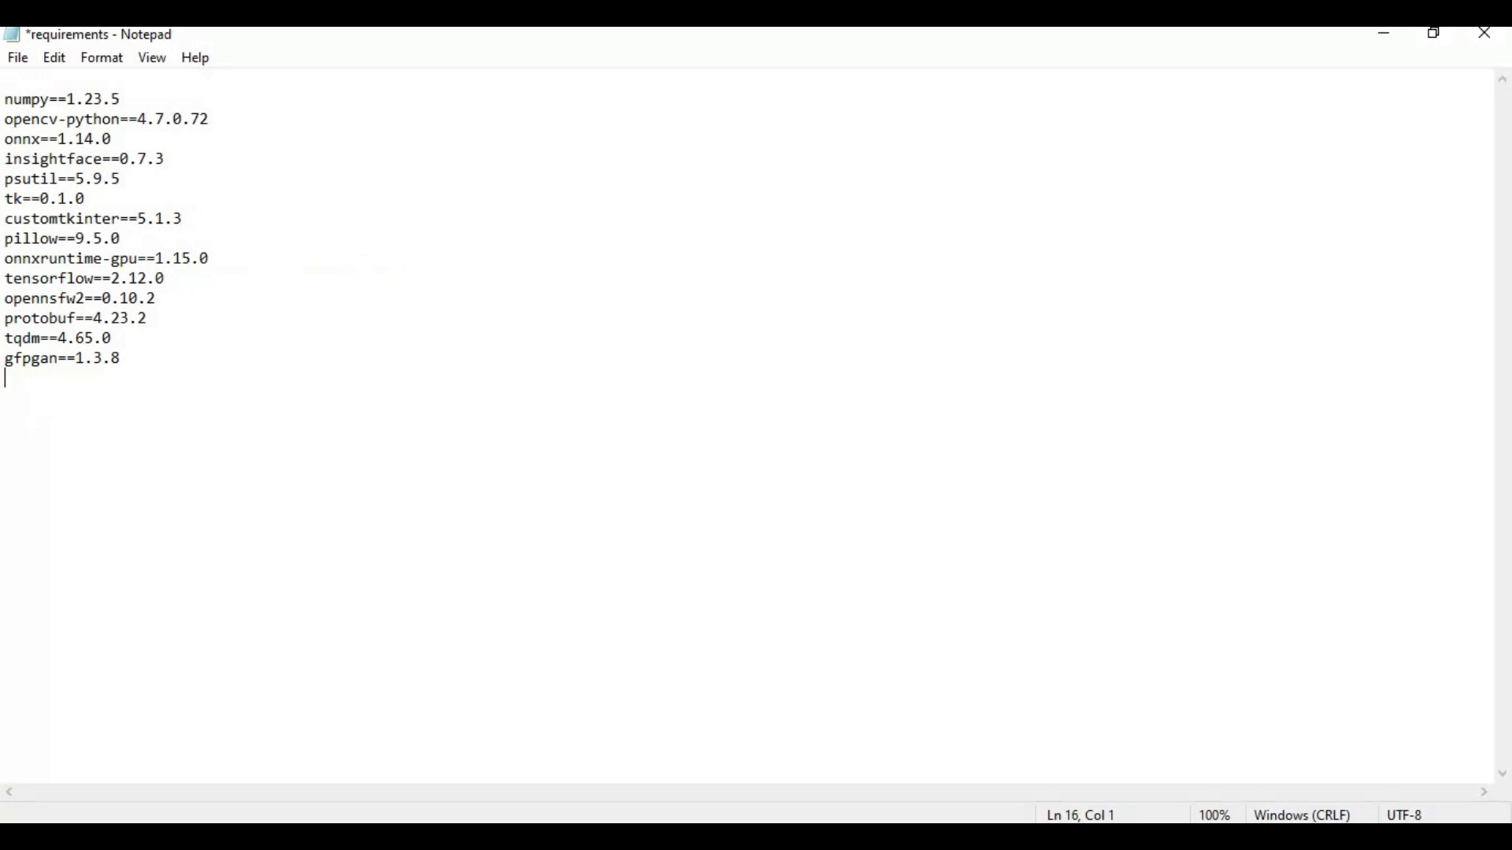
pyautogui.write('spaces')
# Save the edited requirements file and close Notepad
pyautogui.click(19, 59)
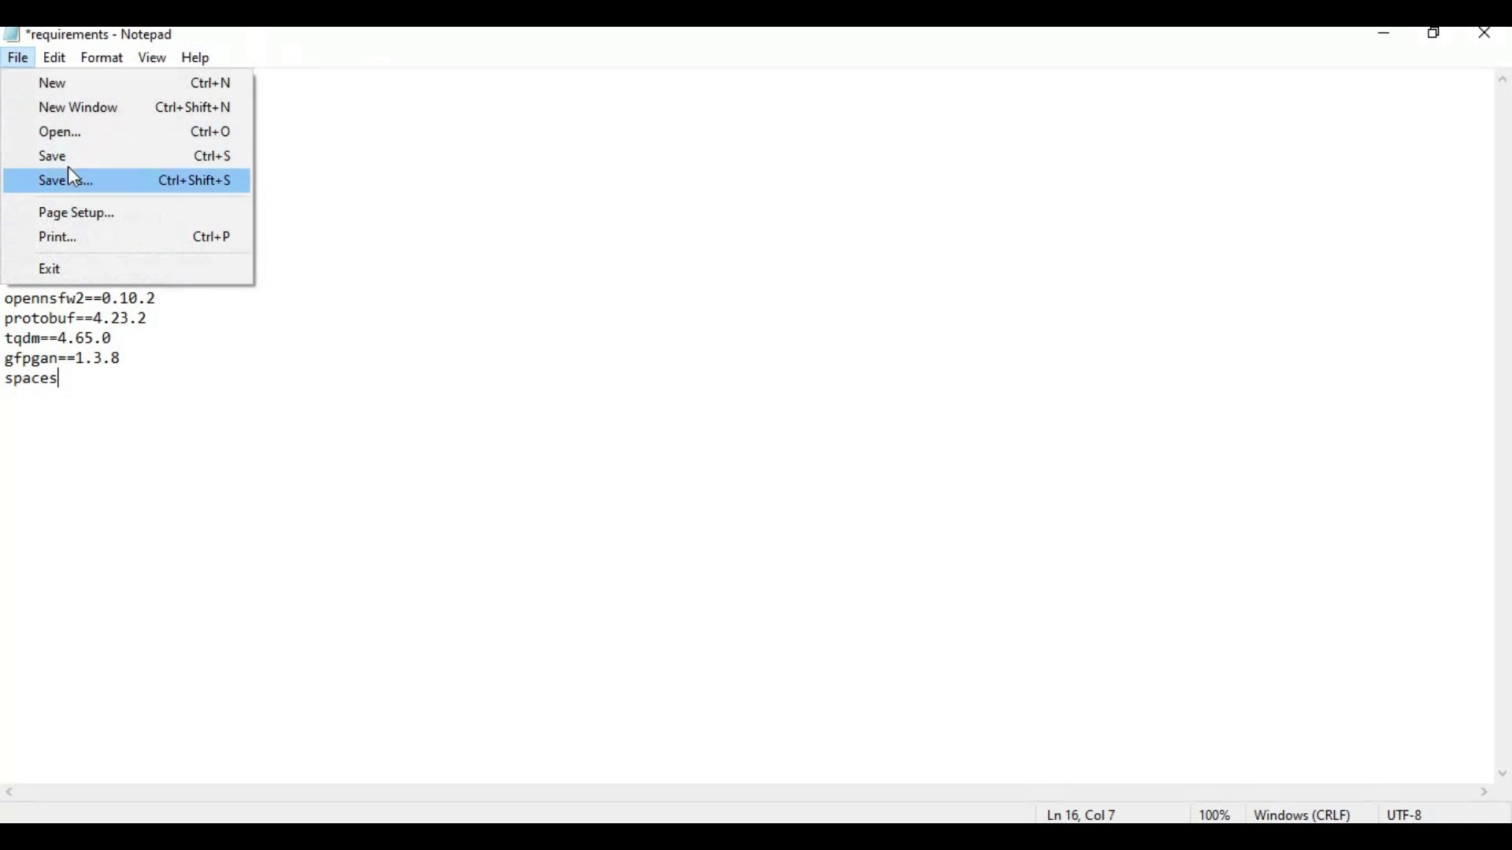
pyautogui.click(64, 157)
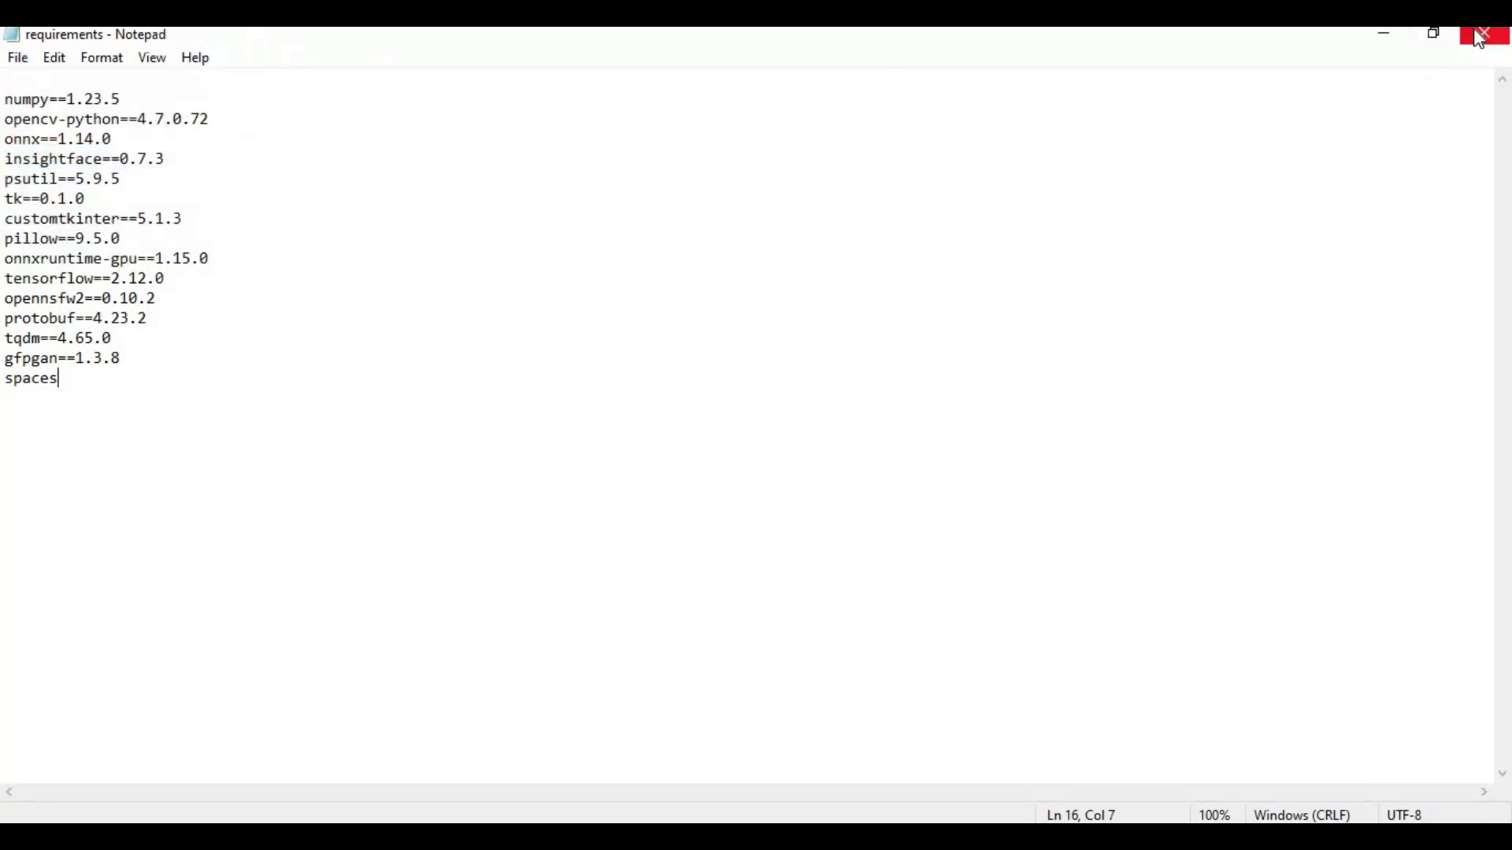
pyautogui.click(1482, 33)
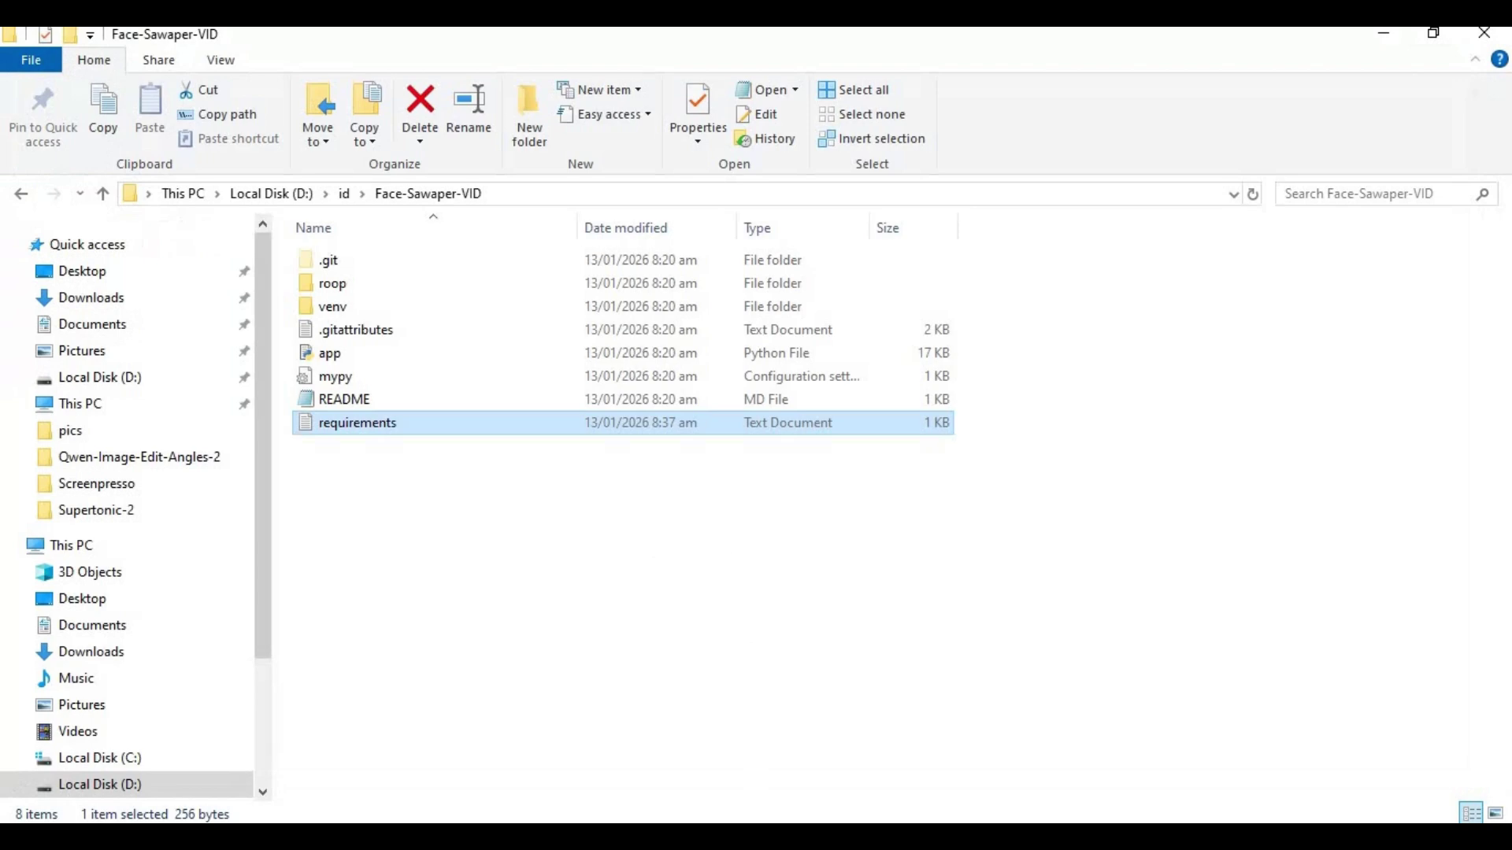
# Run 'pip install -r requirements.txt' in the venv and let it finish
pyautogui.hotkey('alt', 'Tab')
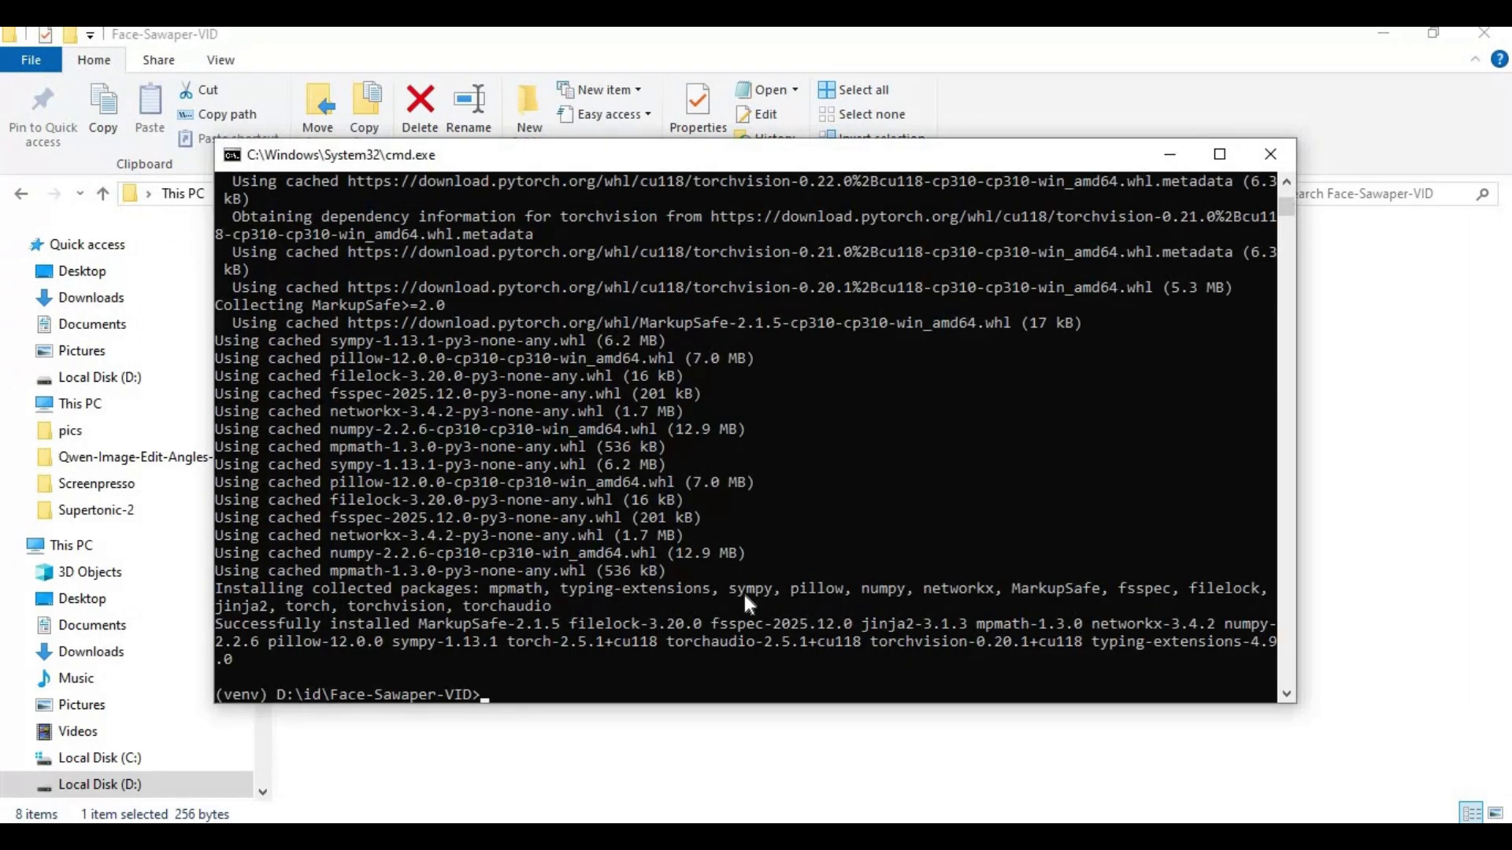
pyautogui.write('p')
pyautogui.write('ip ins')
pyautogui.write('tall -')
pyautogui.write(' r ')
pyautogui.write('requ')
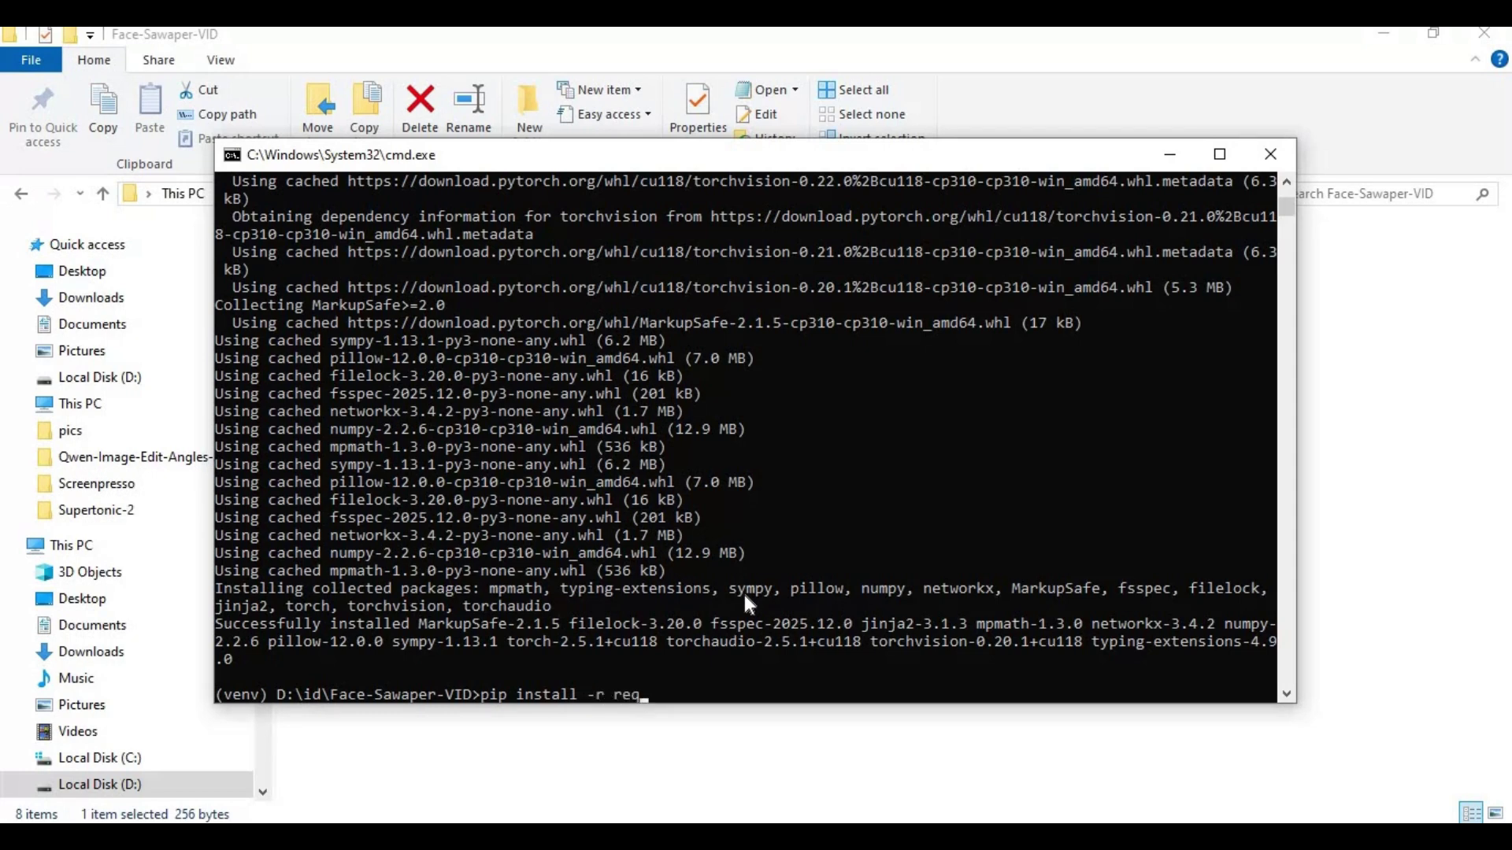
pyautogui.write('ireme')
pyautogui.write('nts.t')
pyautogui.write('xt')
pyautogui.press('Return')
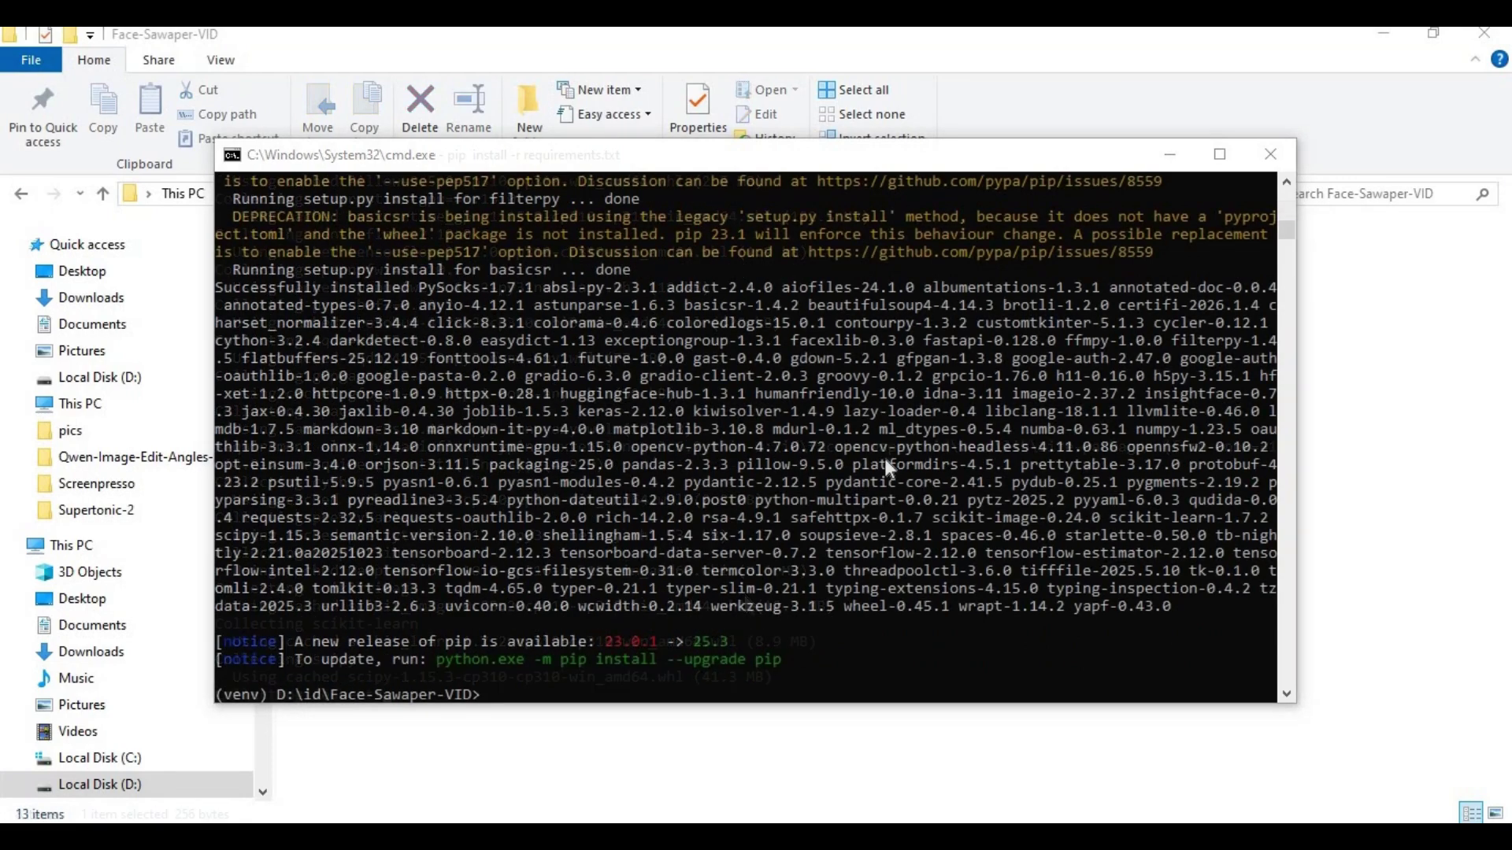
# Run 'python app.py' to serve the app on local port 7860
pyautogui.click(573, 678)
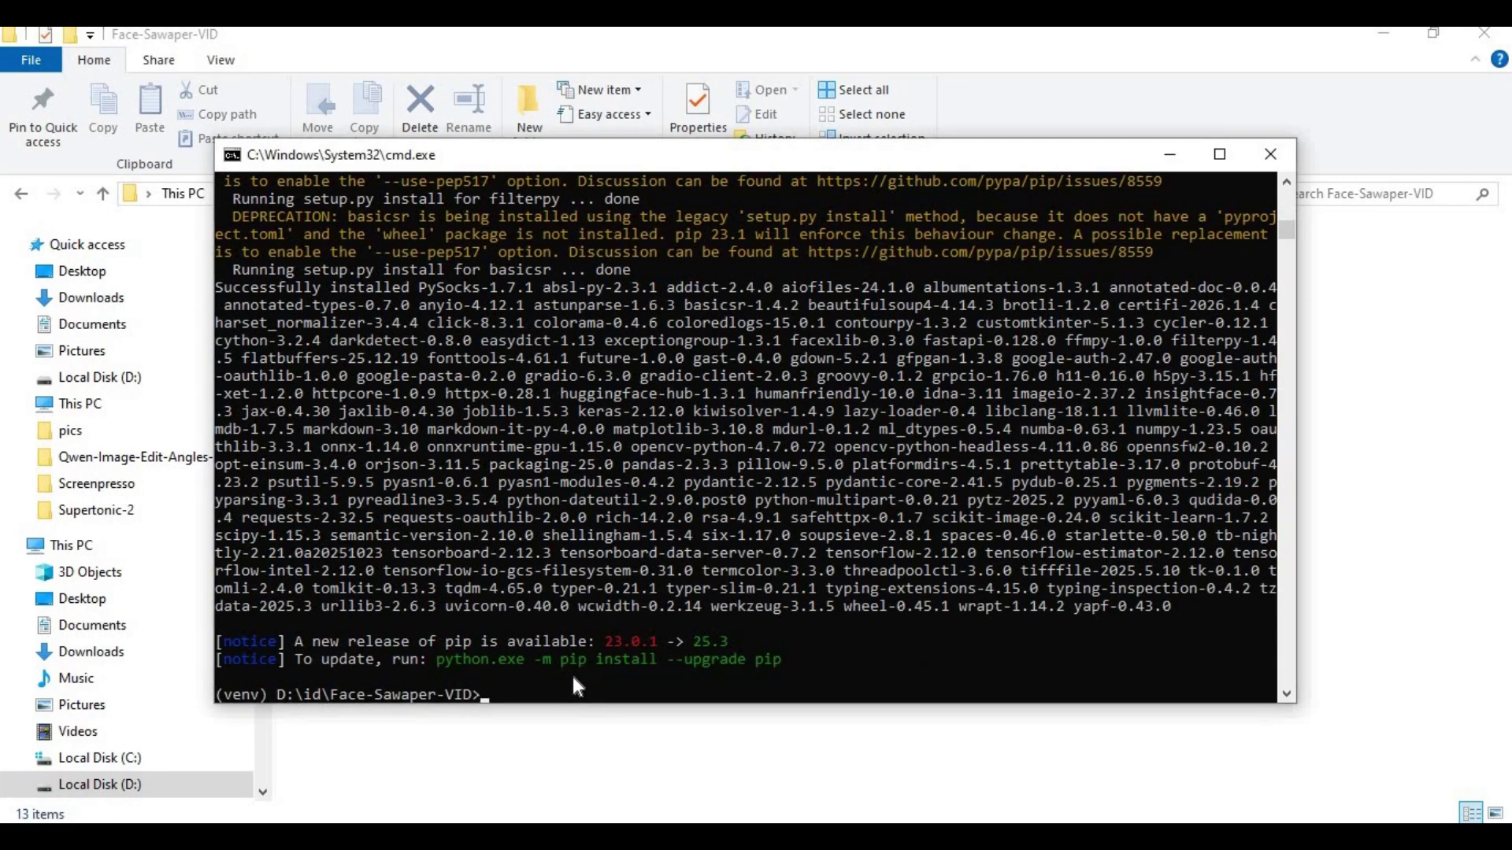
pyautogui.write('pytho')
pyautogui.write('n app')
pyautogui.write('.p')
pyautogui.write('y')
pyautogui.press('Return')
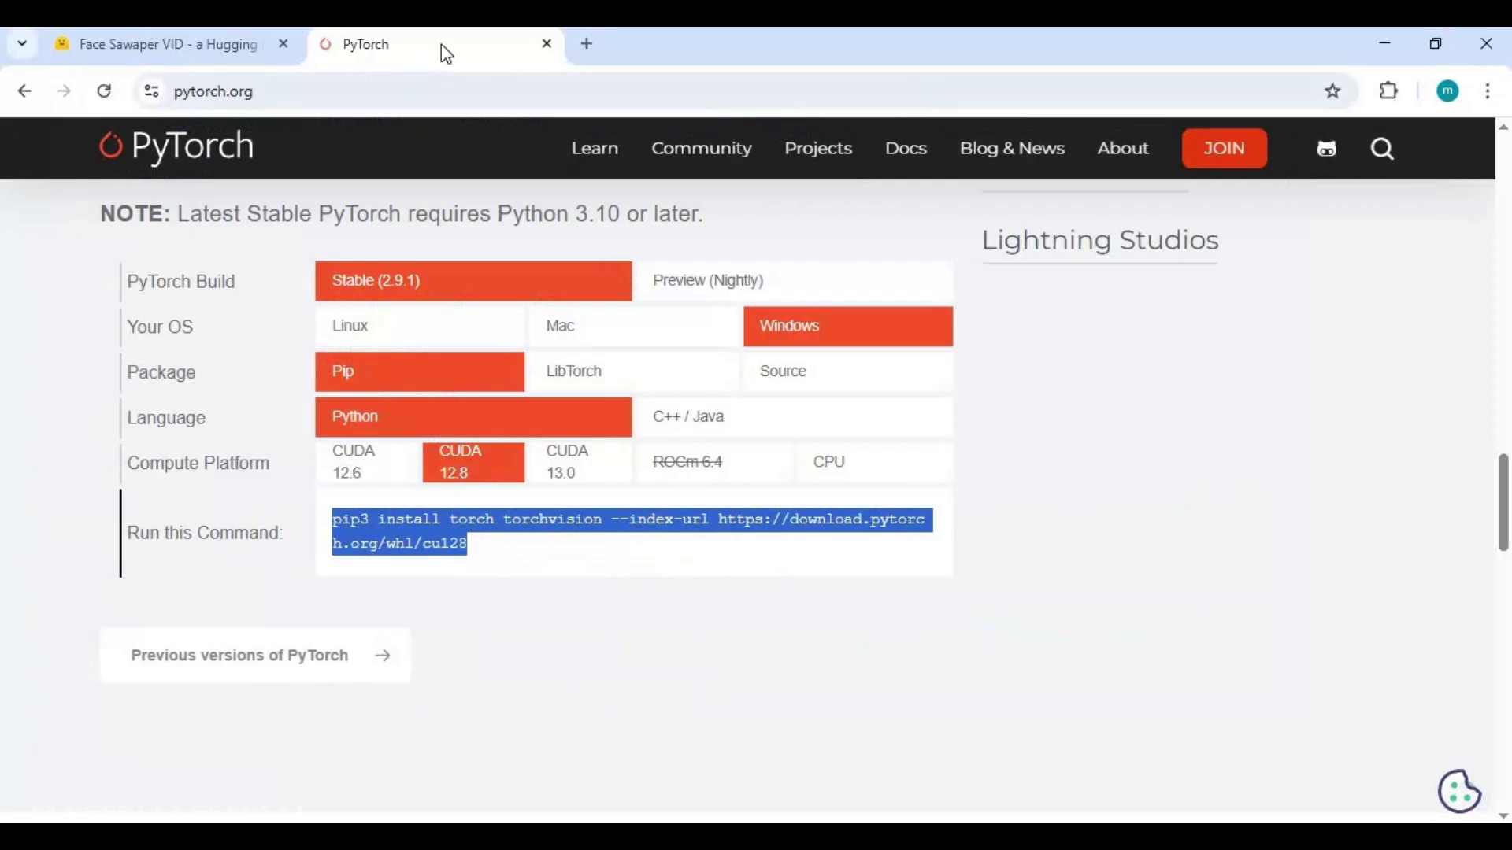
# Load 127.0.0.1:7860 in a new Chrome tab to bring up Neon Face Swap AI
pyautogui.click(596, 54)
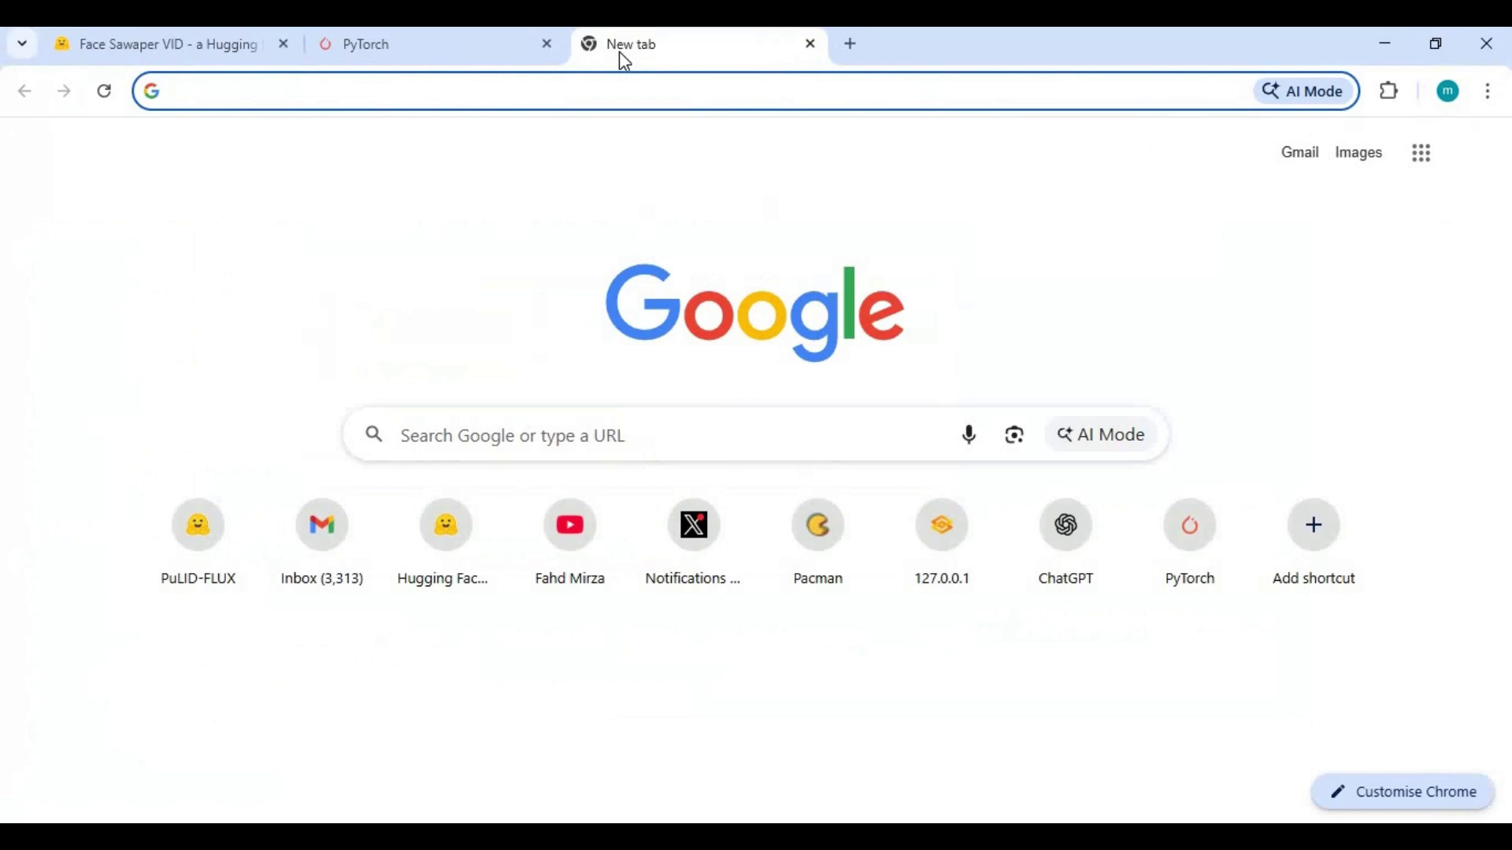
pyautogui.write('127.0.0.1:7860')
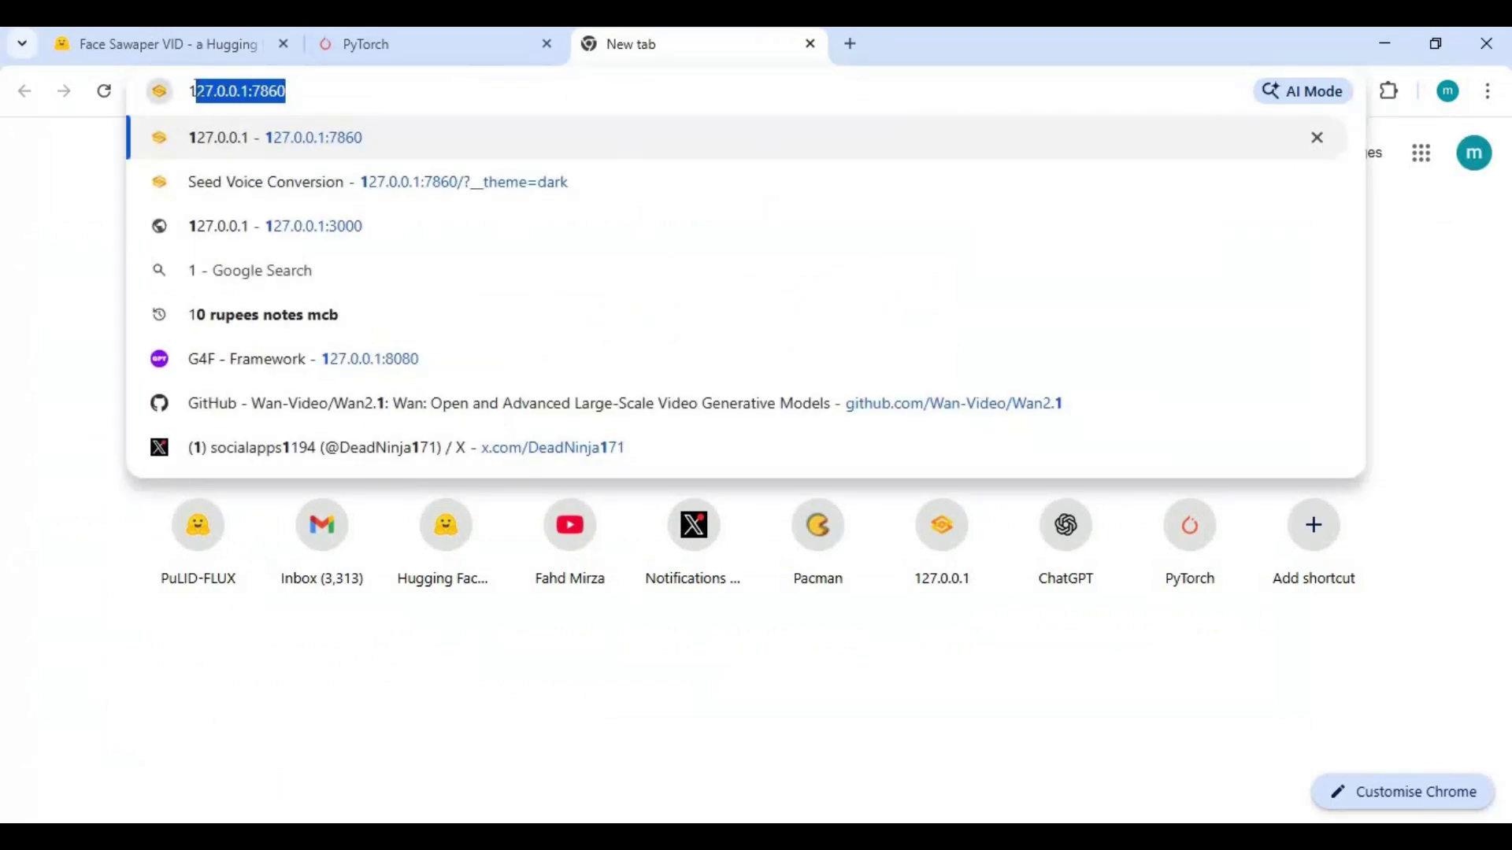
pyautogui.click(306, 92)
pyautogui.press('Return')
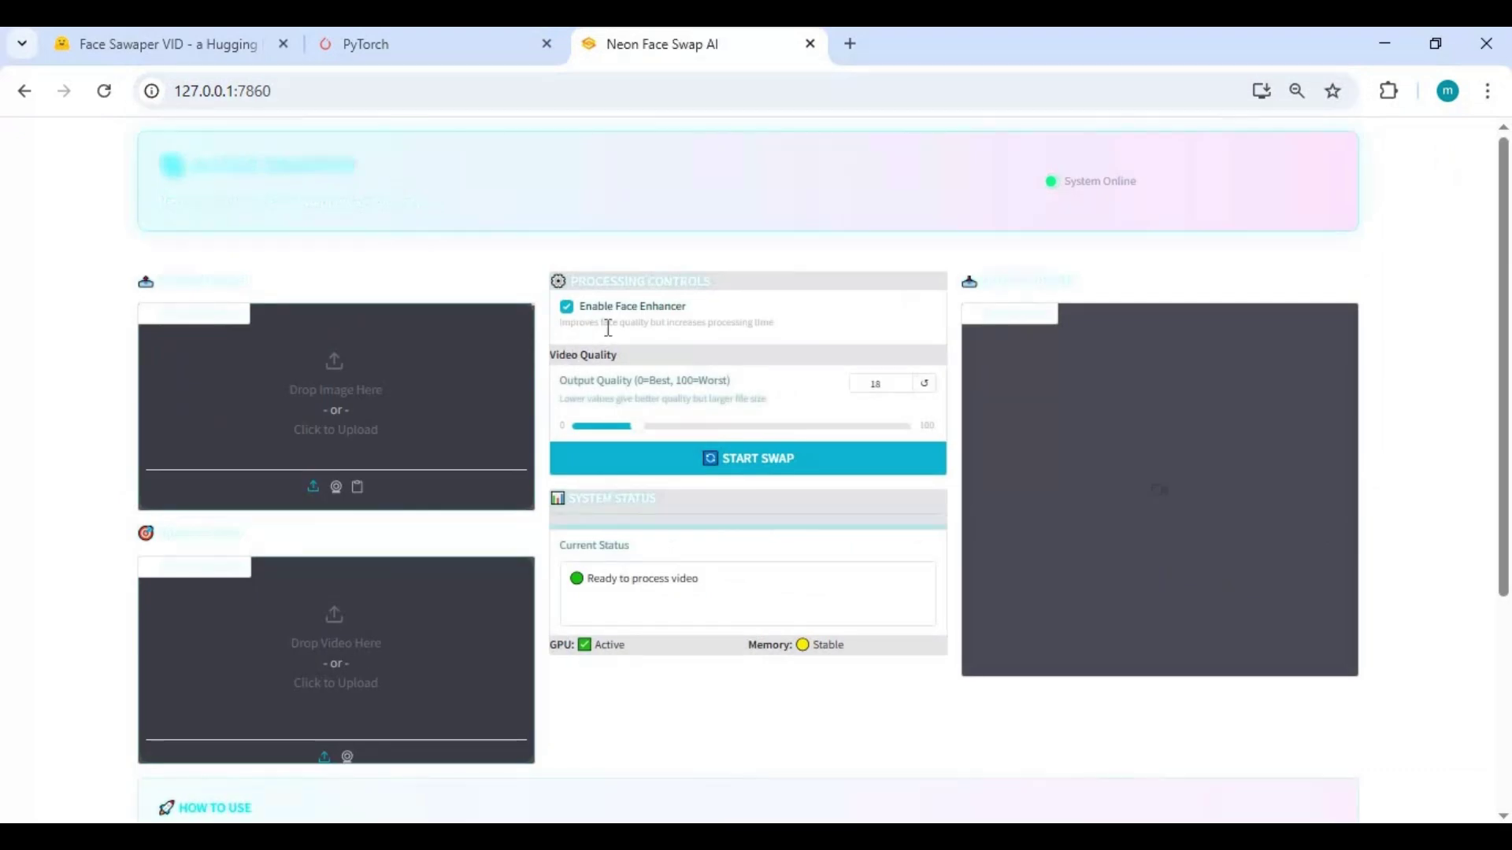
pyautogui.scroll(-3, 607, 329)
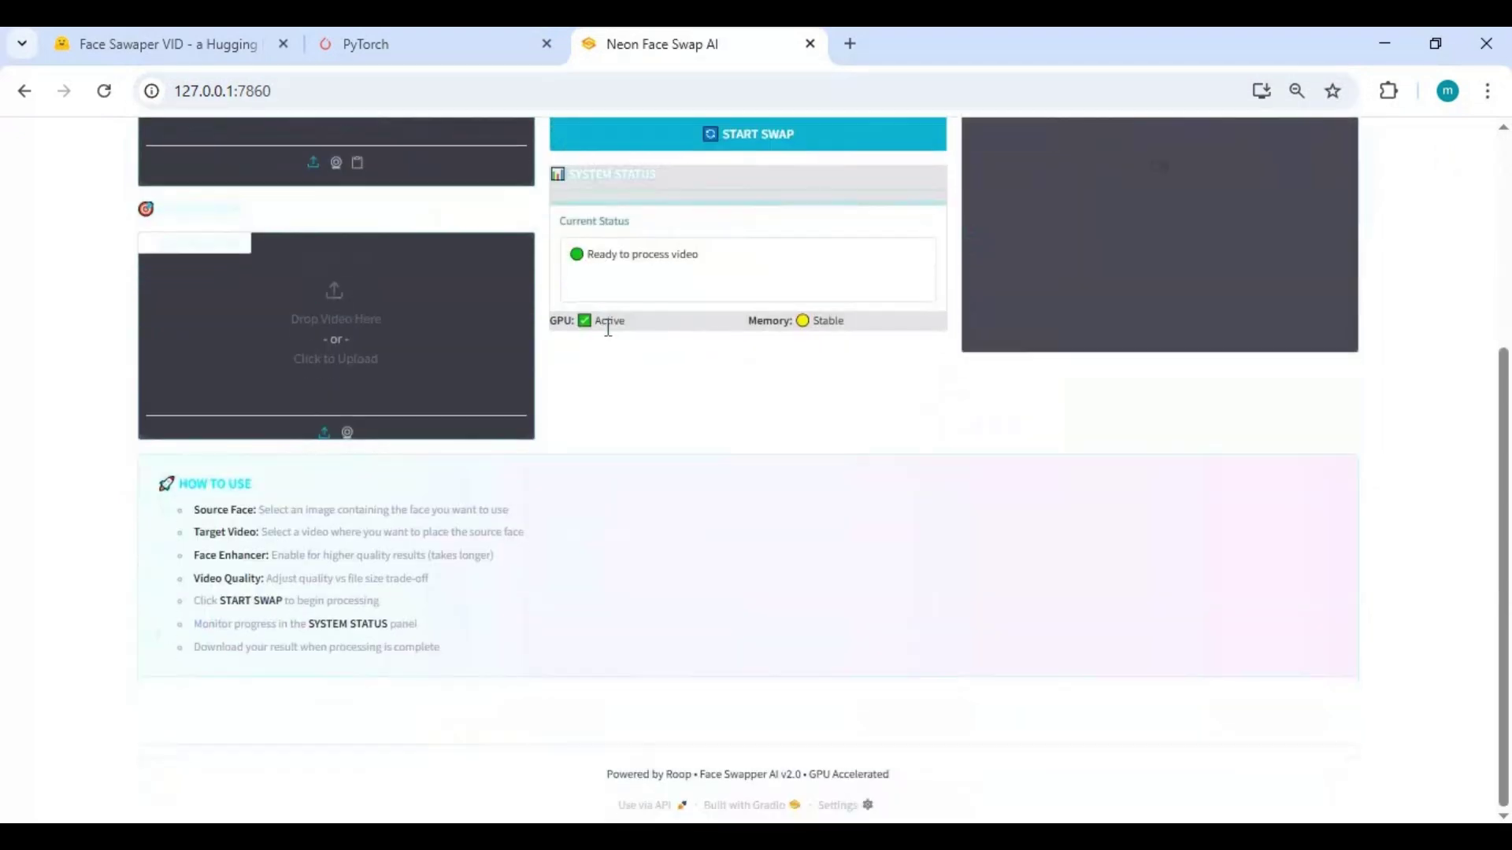
pyautogui.scroll(3, 607, 329)
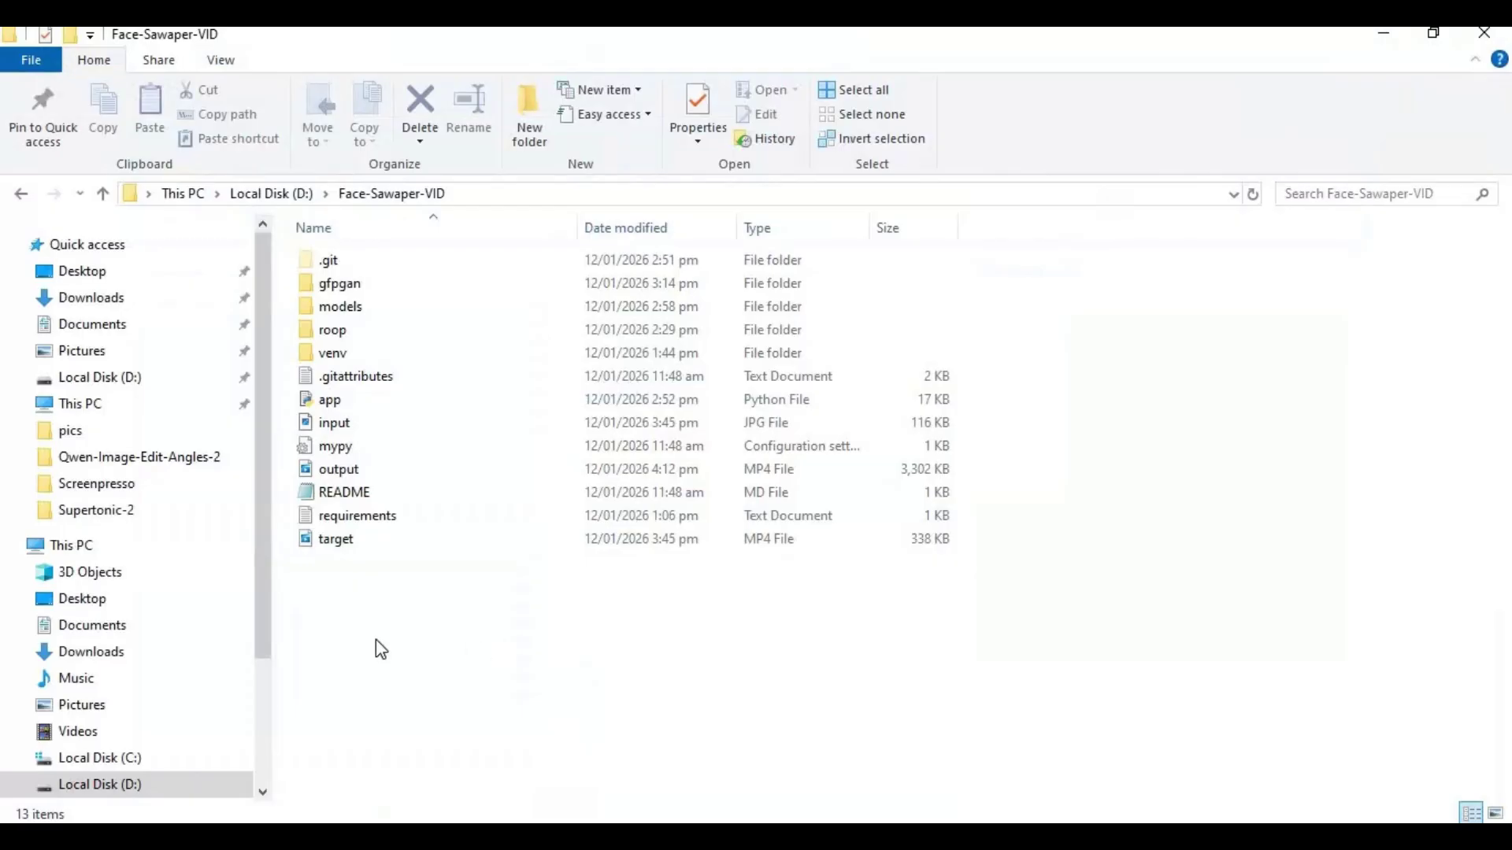
# Add a new text document with the default name to the Face-Sawaper-VID folder
pyautogui.rightClick(376, 639)
pyautogui.moveTo(428, 589)
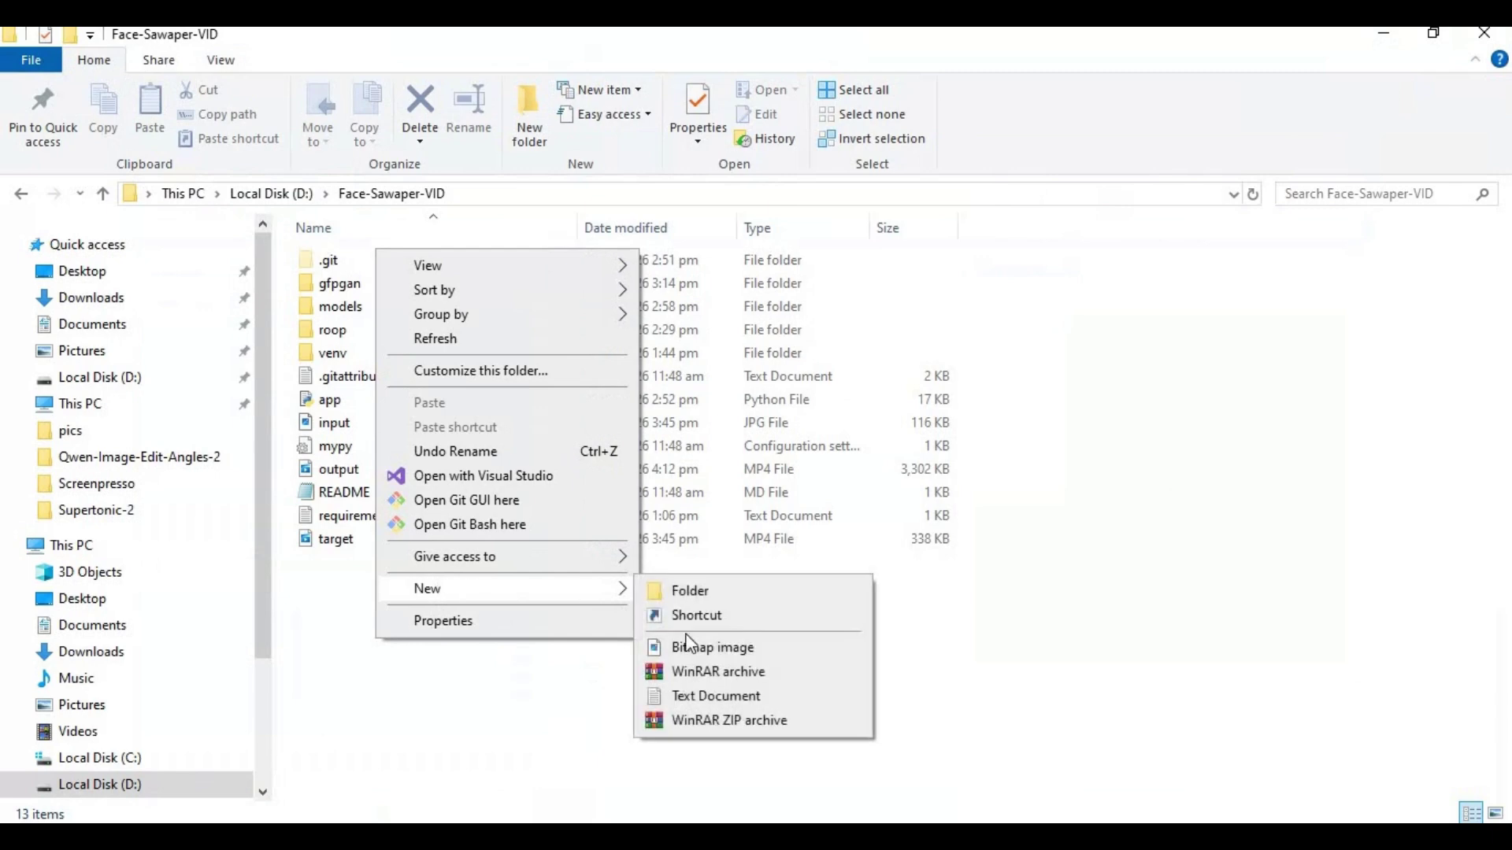
pyautogui.click(761, 684)
pyautogui.click(873, 675)
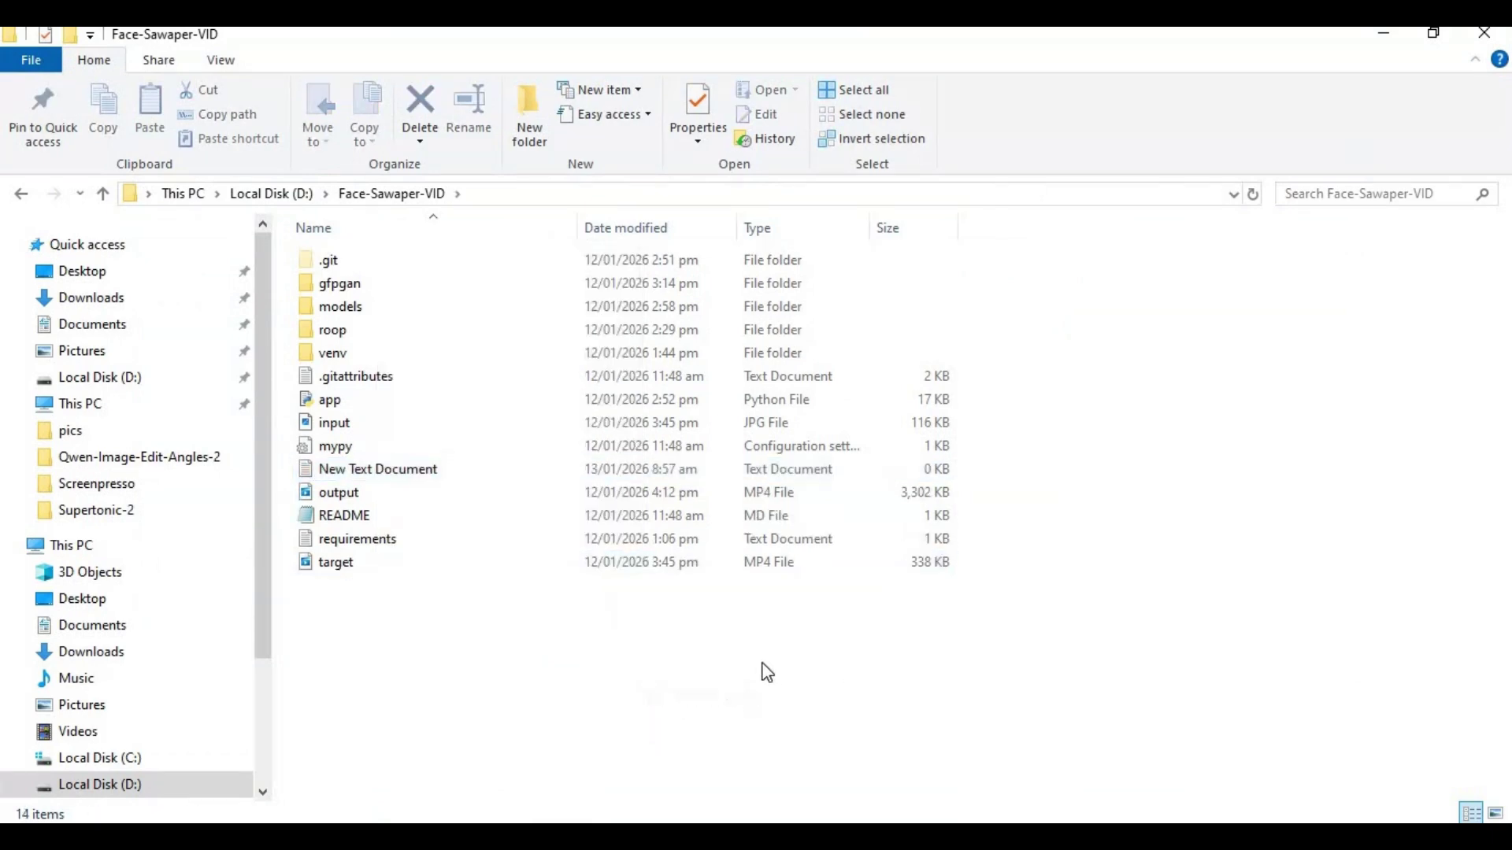
# Write the echo off, venv activate, python app.py and pause script, saved as run.bat
pyautogui.doubleClick(411, 468)
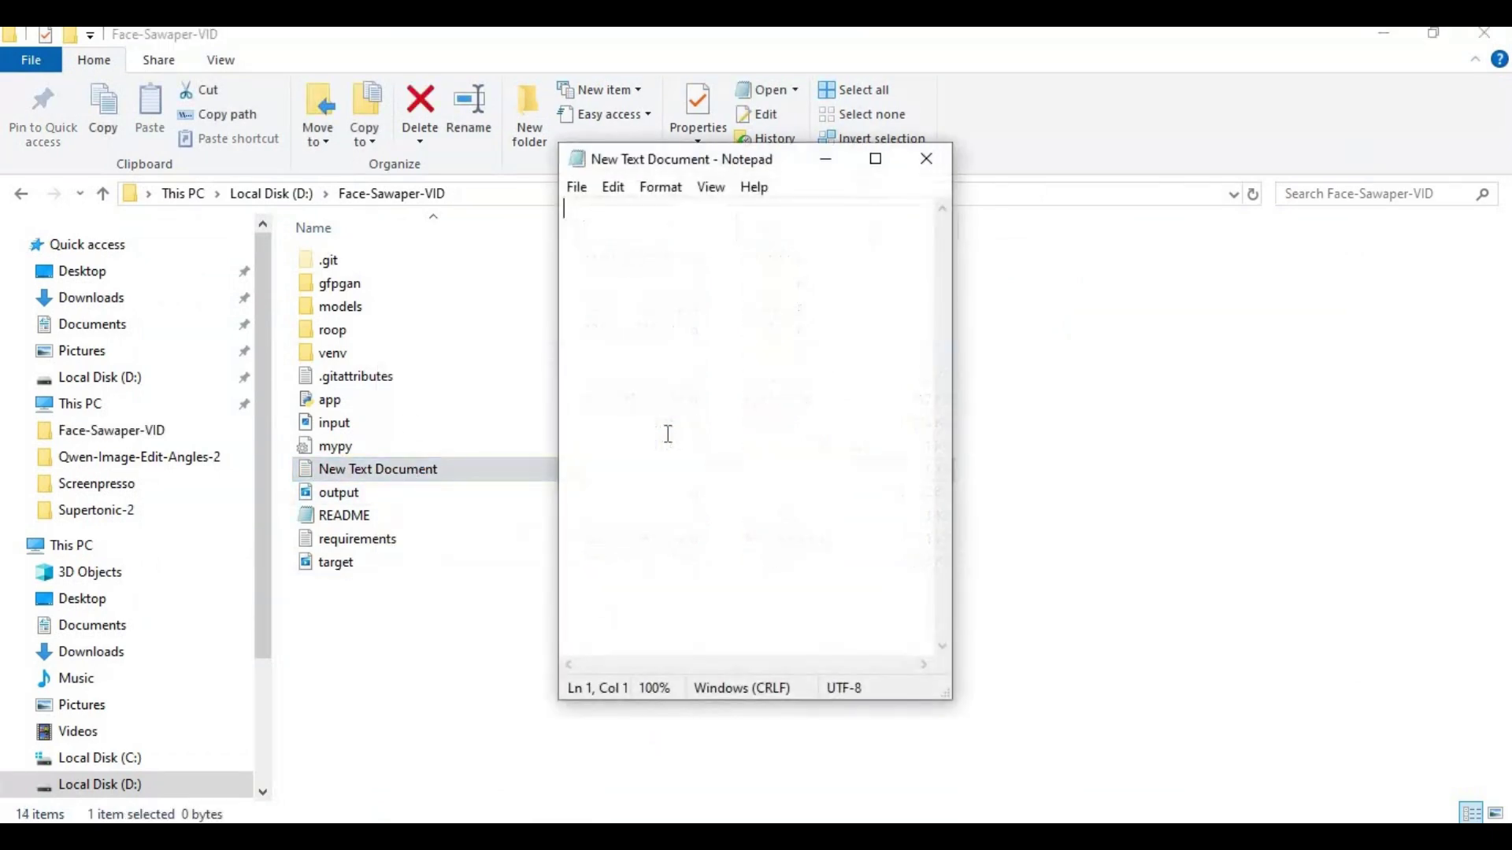
pyautogui.write('@')
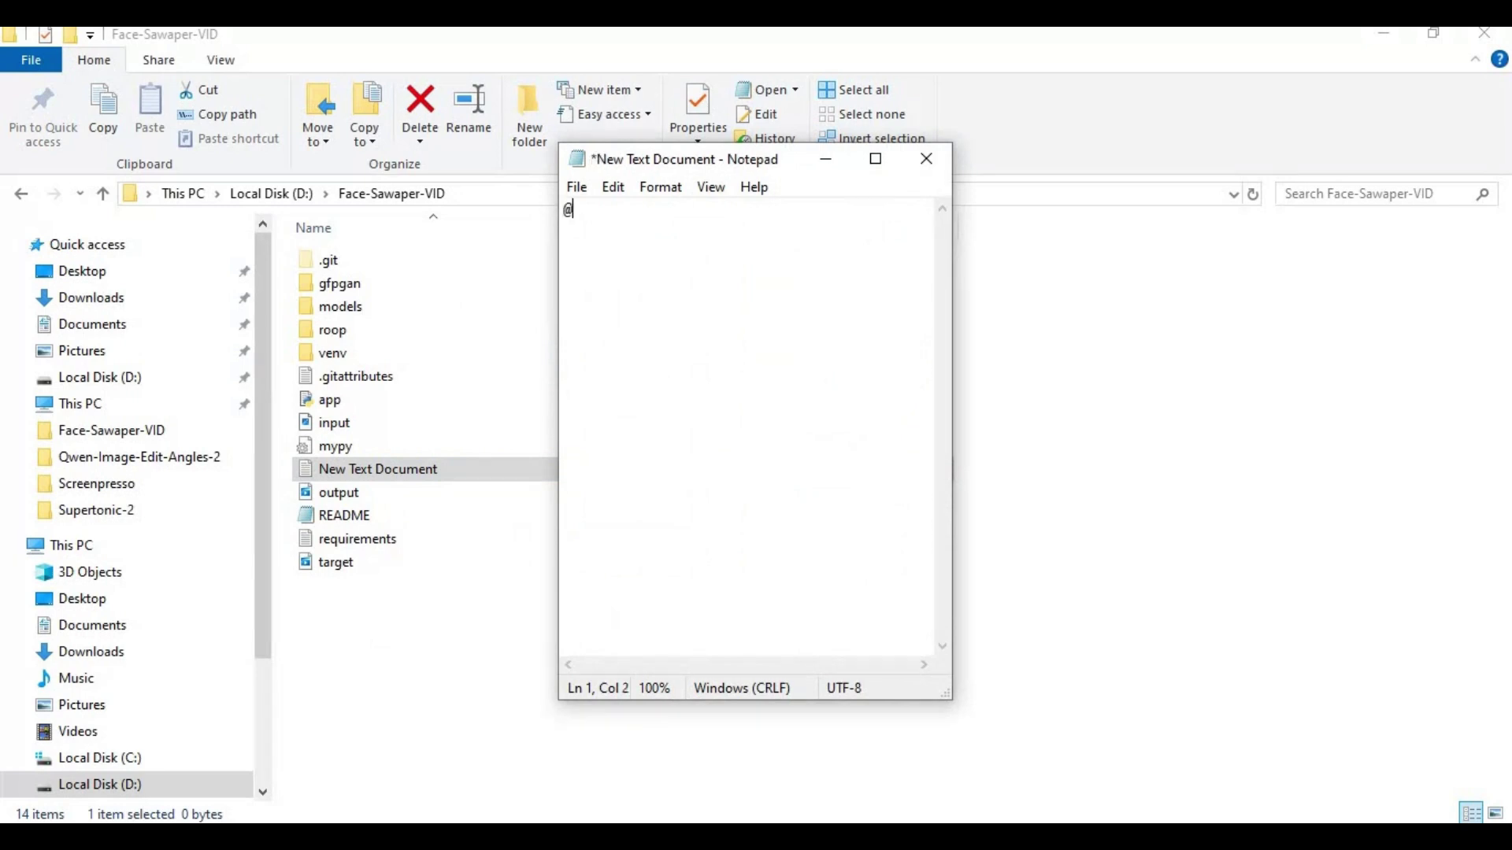
pyautogui.write('ec')
pyautogui.write('ho o')
pyautogui.write('ff ')
pyautogui.write('call ')
pyautogui.write('venv')
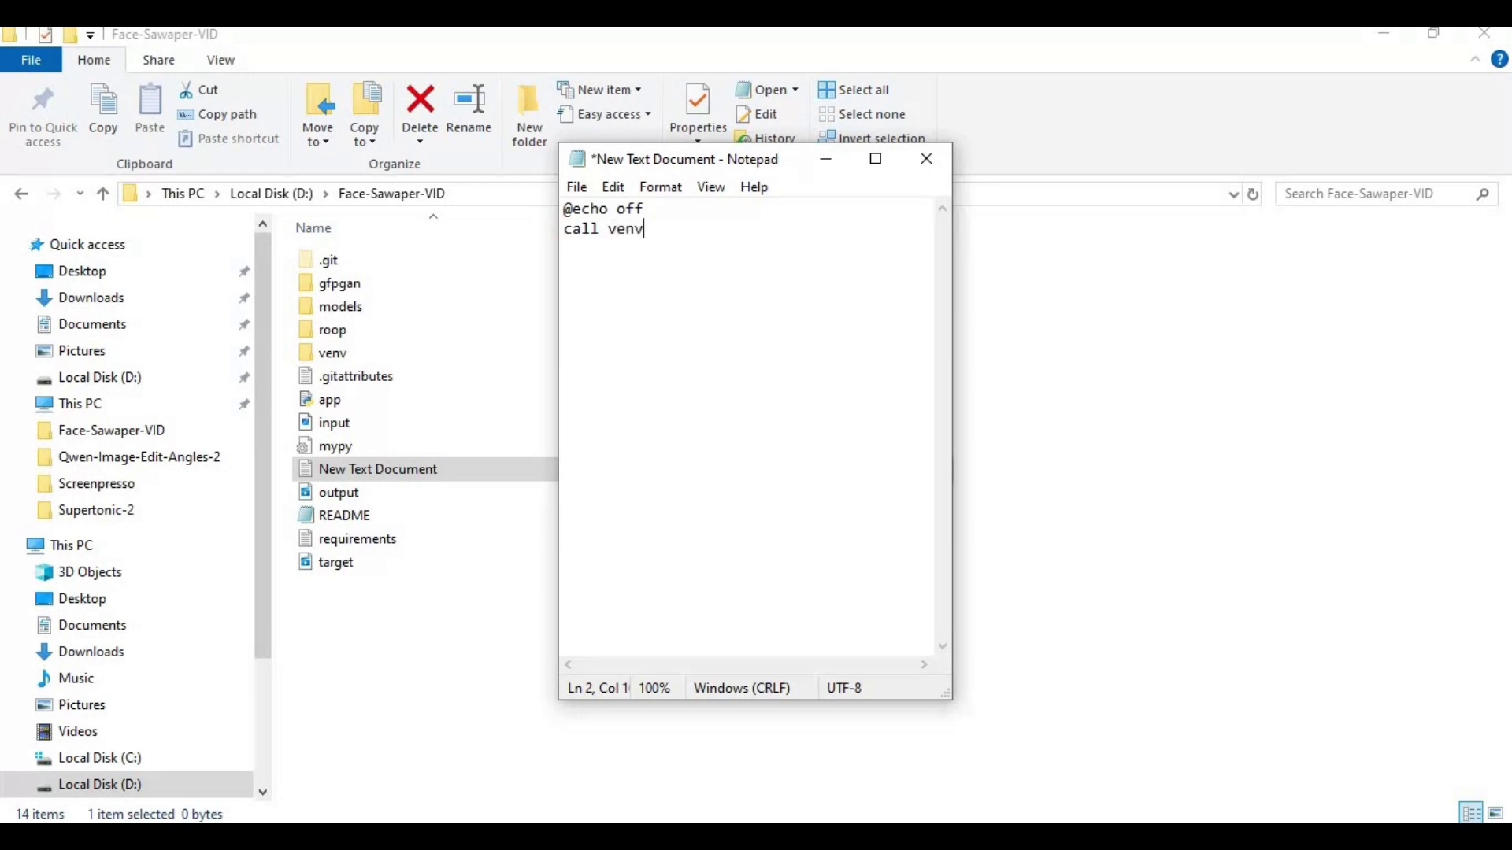
pyautogui.write('\\scr')
pyautogui.write('ipts')
pyautogui.write('\\act')
pyautogui.write('ivate ')
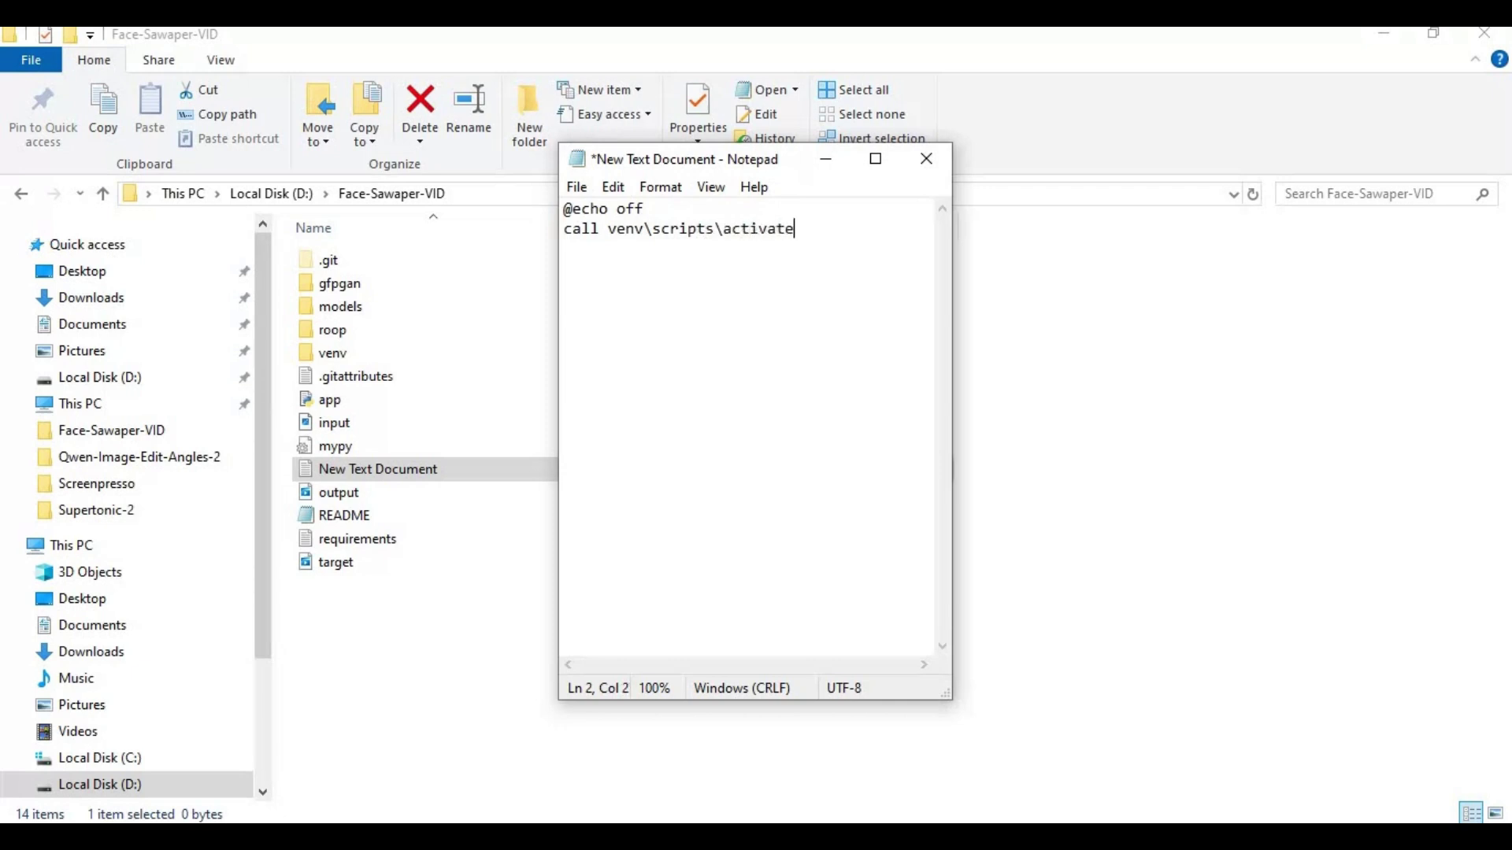
pyautogui.write('py')
pyautogui.write('thon ')
pyautogui.write('a')
pyautogui.write('pp')
pyautogui.write('.p')
pyautogui.write('y ')
pyautogui.write('p')
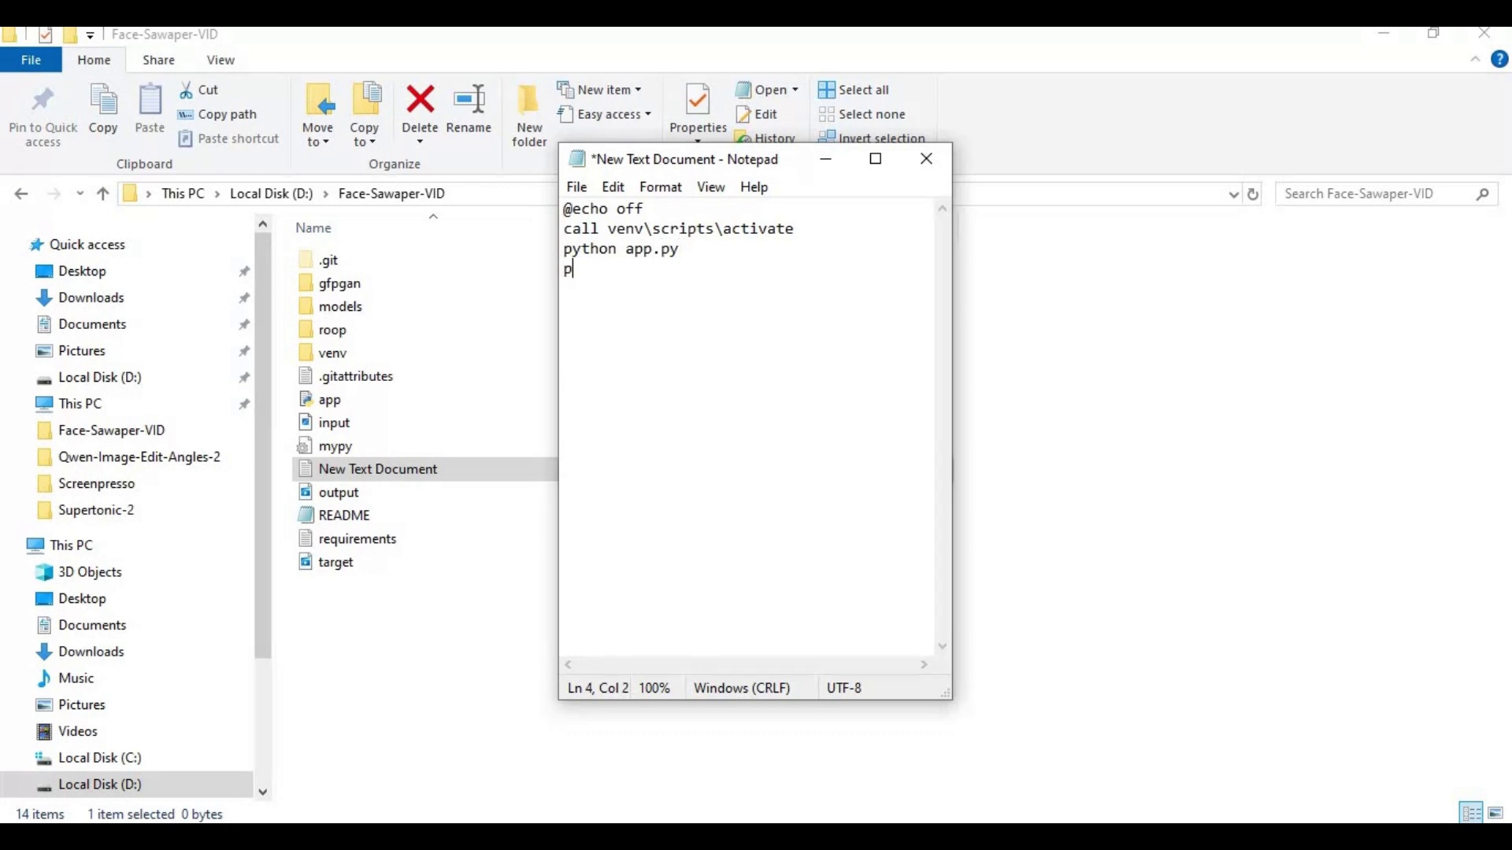
pyautogui.write('ause')
pyautogui.click(577, 187)
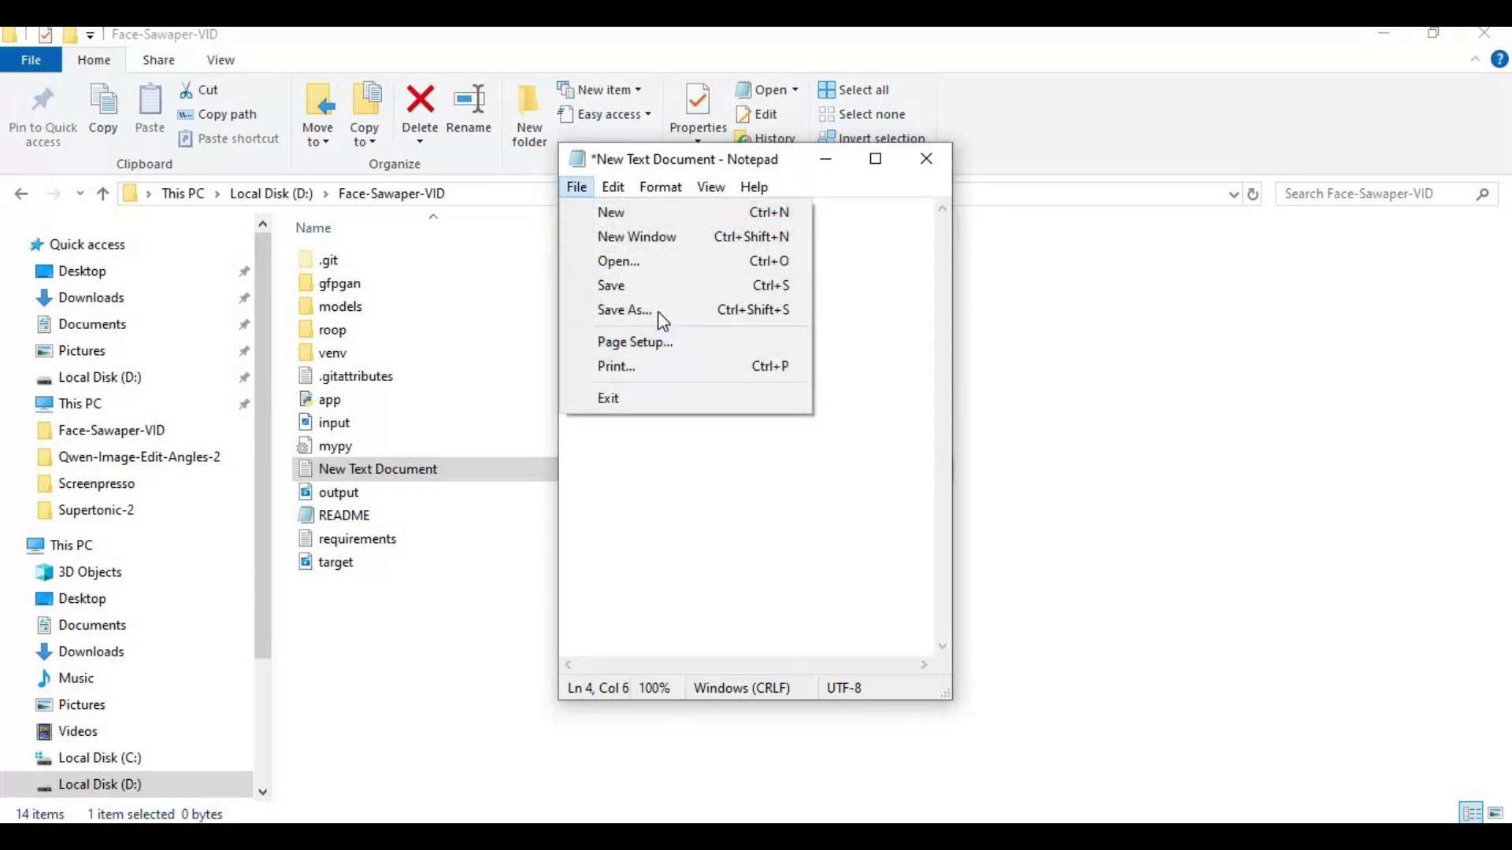
pyautogui.click(658, 310)
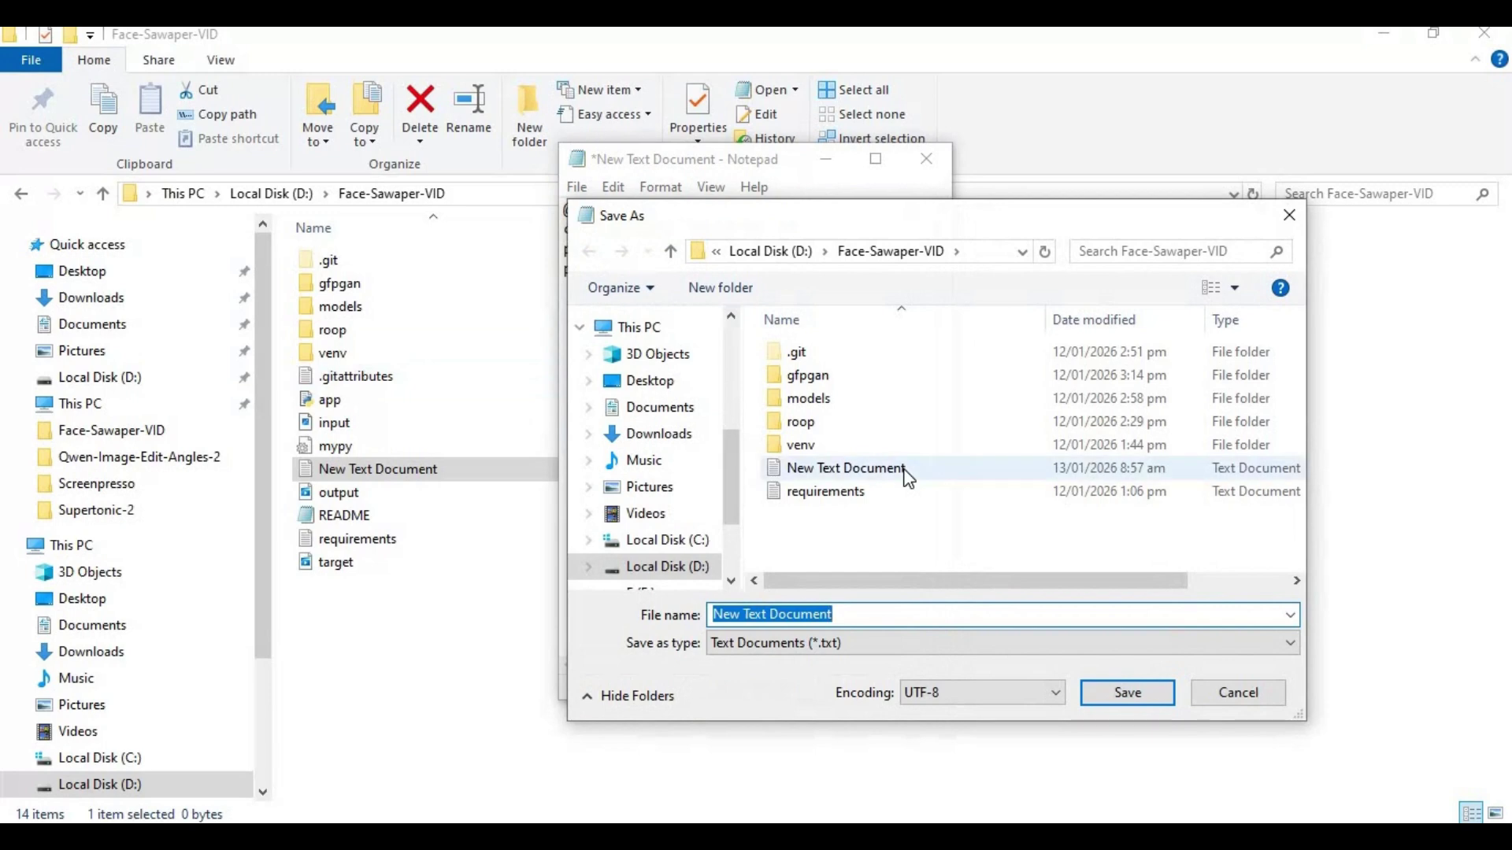
pyautogui.write('r')
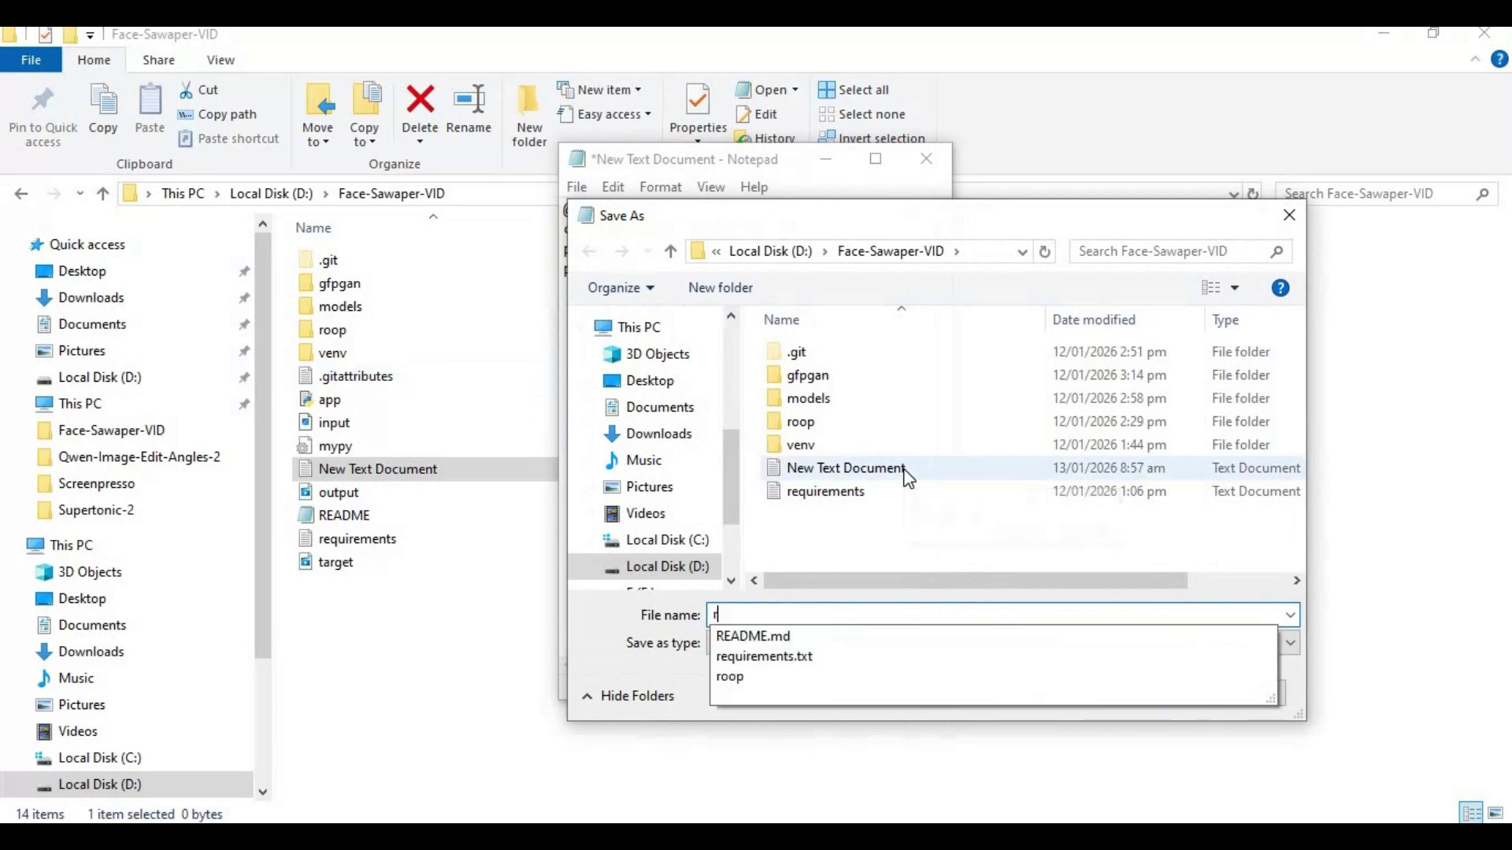
pyautogui.write('un.ba')
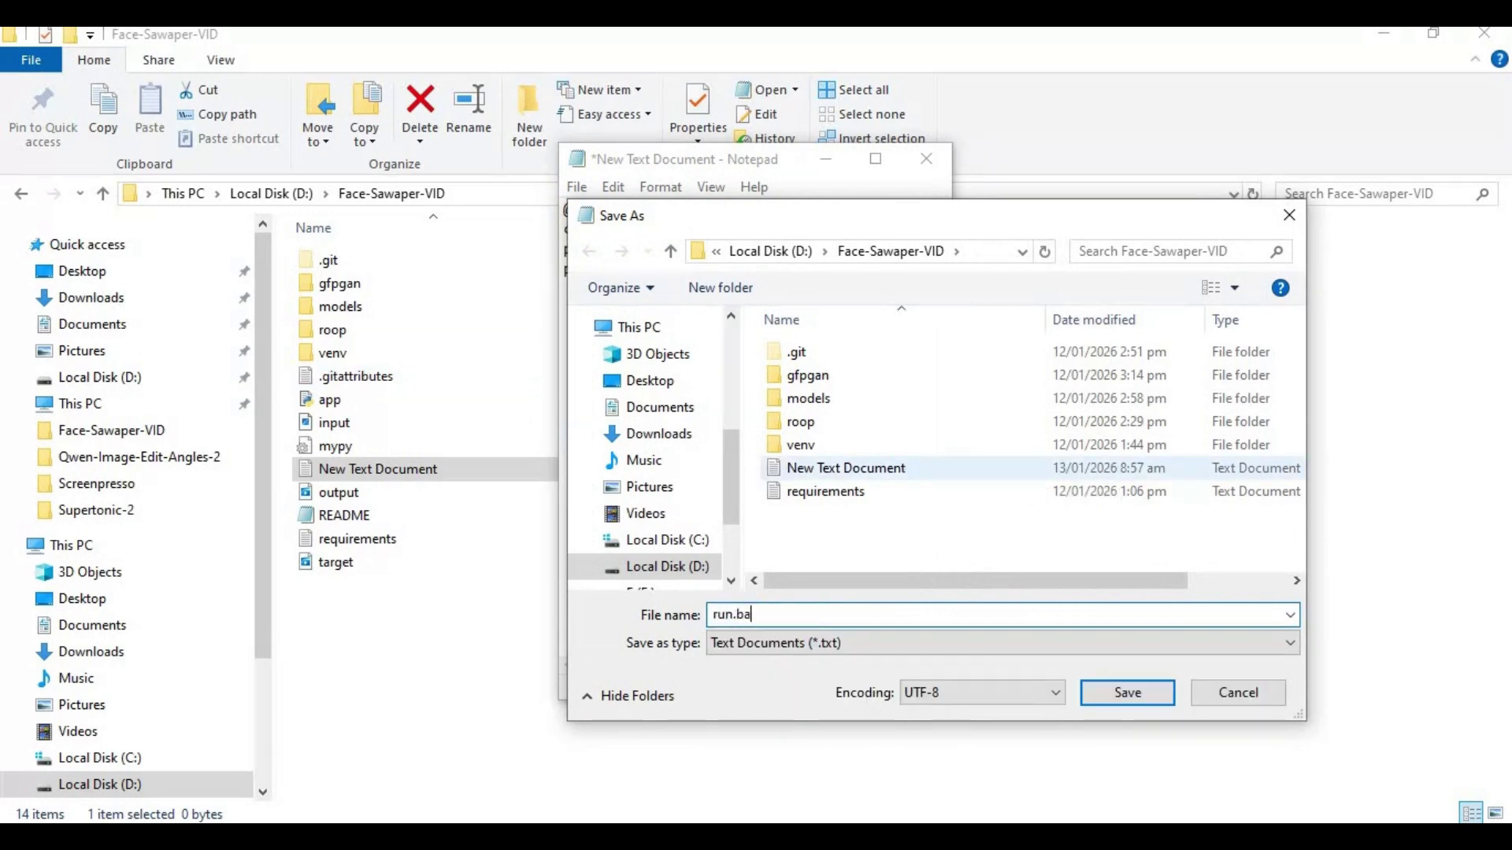
pyautogui.write('t')
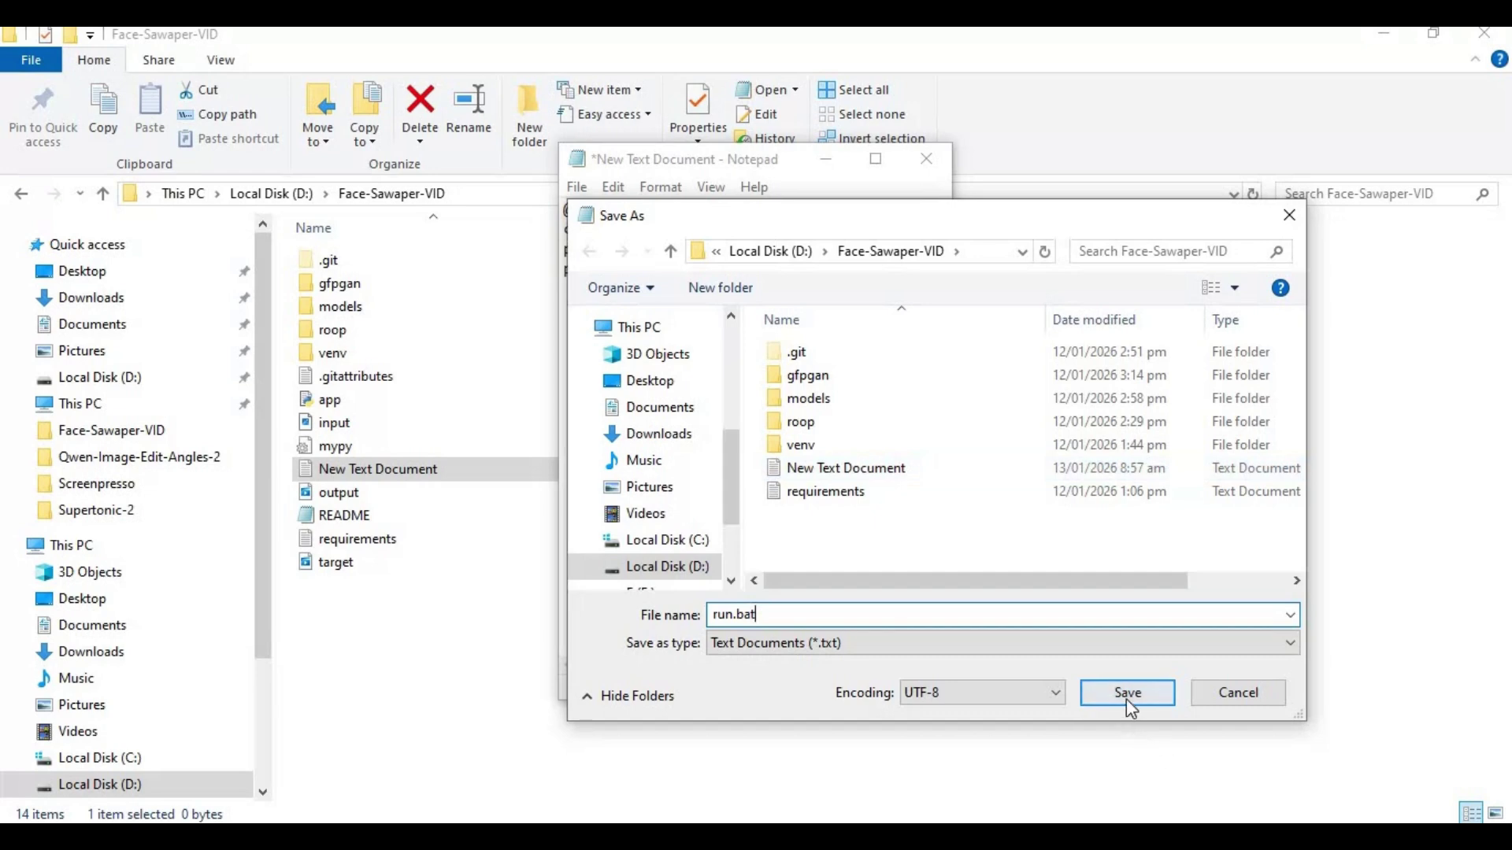
pyautogui.click(1126, 697)
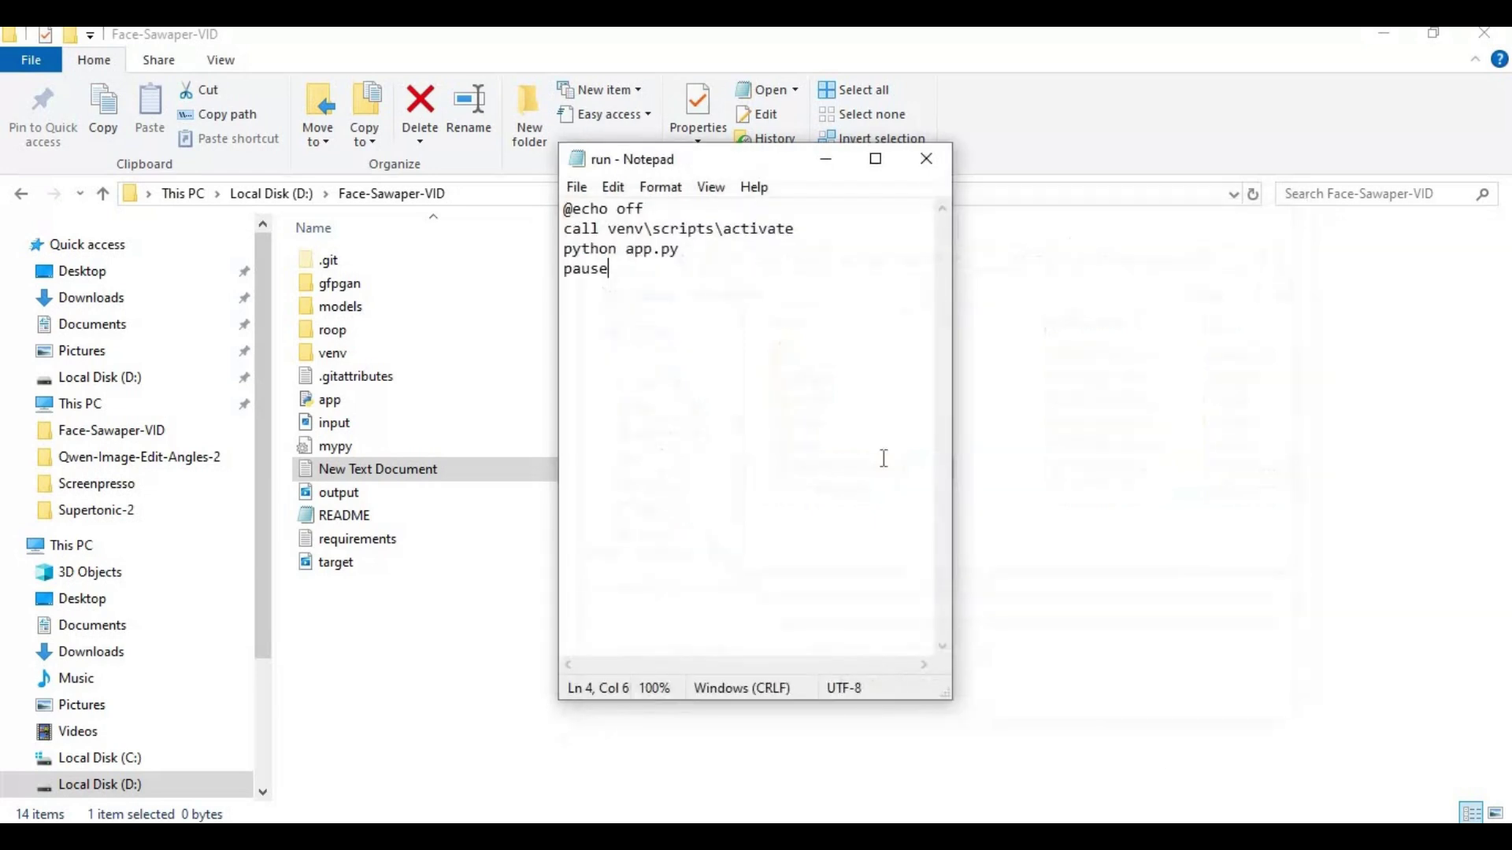
# Close Notepad and run run.bat to start app.py on port 7860
pyautogui.click(929, 169)
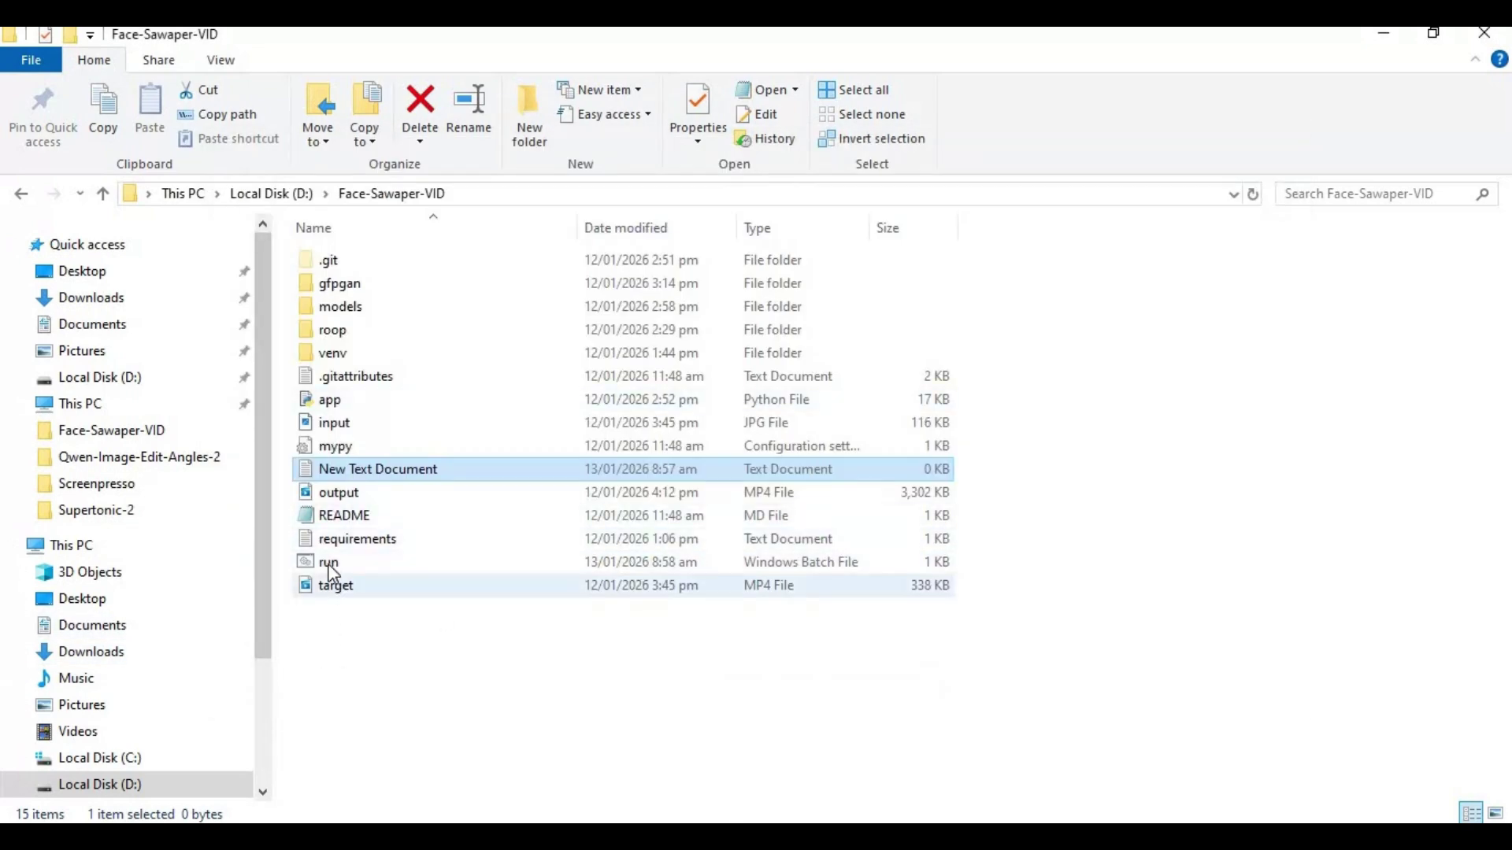
pyautogui.doubleClick(334, 563)
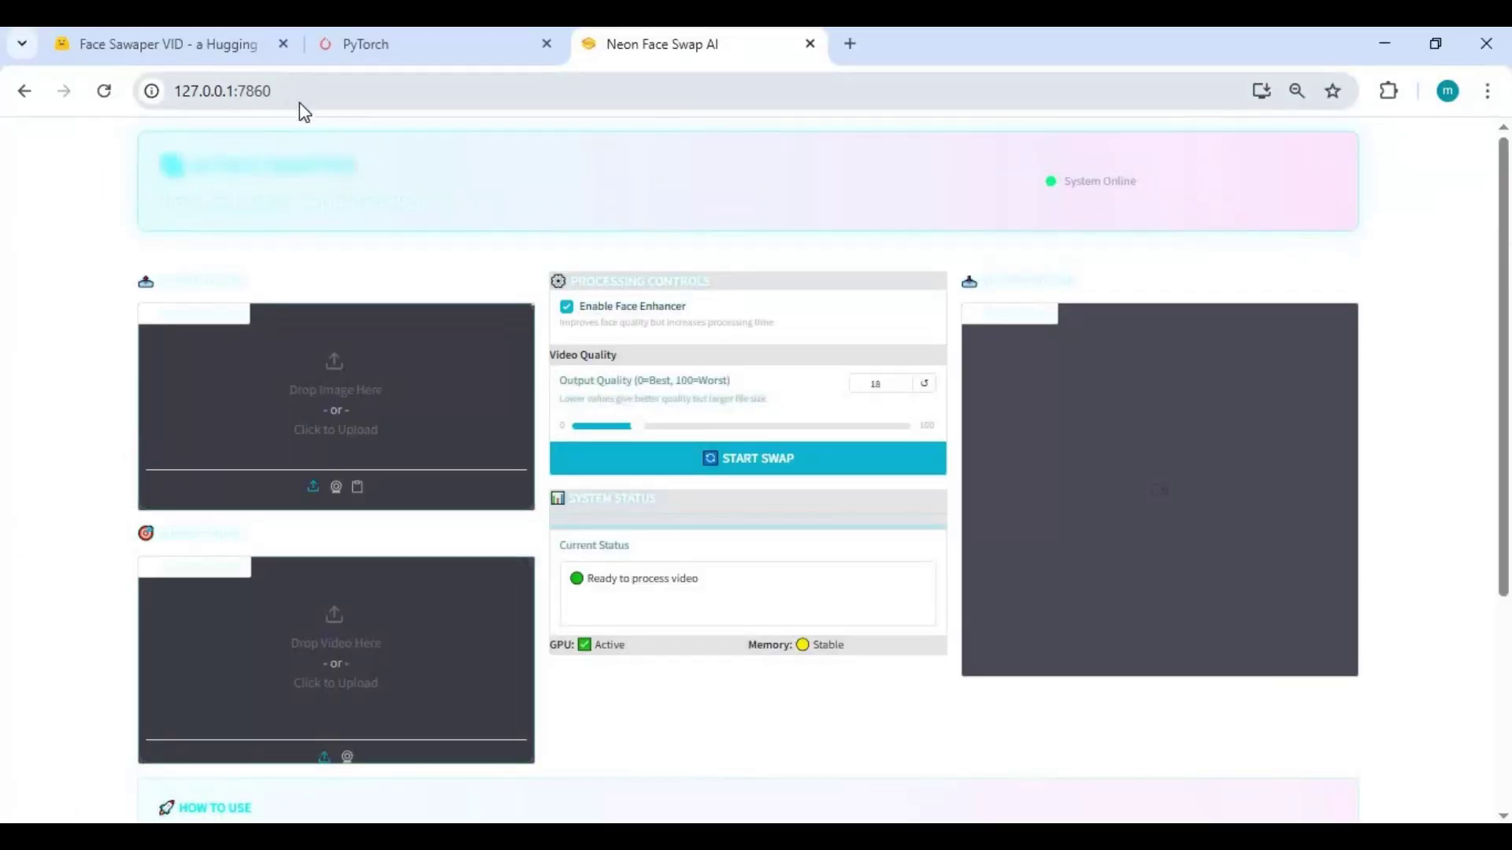
# Open 127.0.0.1:7860 and upload the woman's portrait as the source face
pyautogui.click(300, 102)
pyautogui.press('Return')
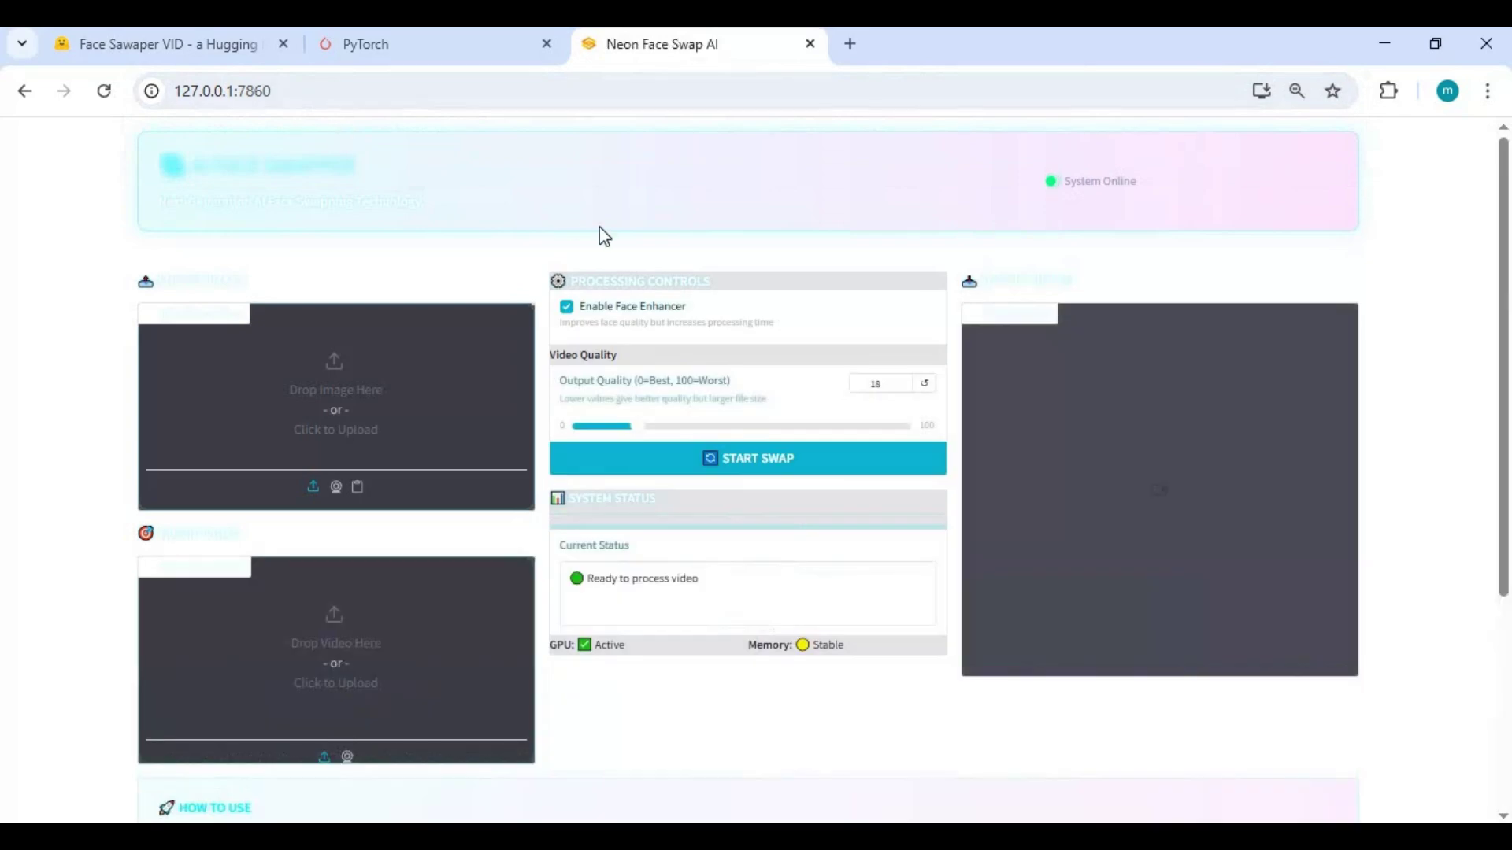
pyautogui.scroll(-2, 599, 230)
pyautogui.scroll(1, 549, 355)
pyautogui.scroll(1, 548, 357)
pyautogui.click(354, 406)
# Load the room clip as the target video and keep Face Enhancer enabled
pyautogui.click(247, 688)
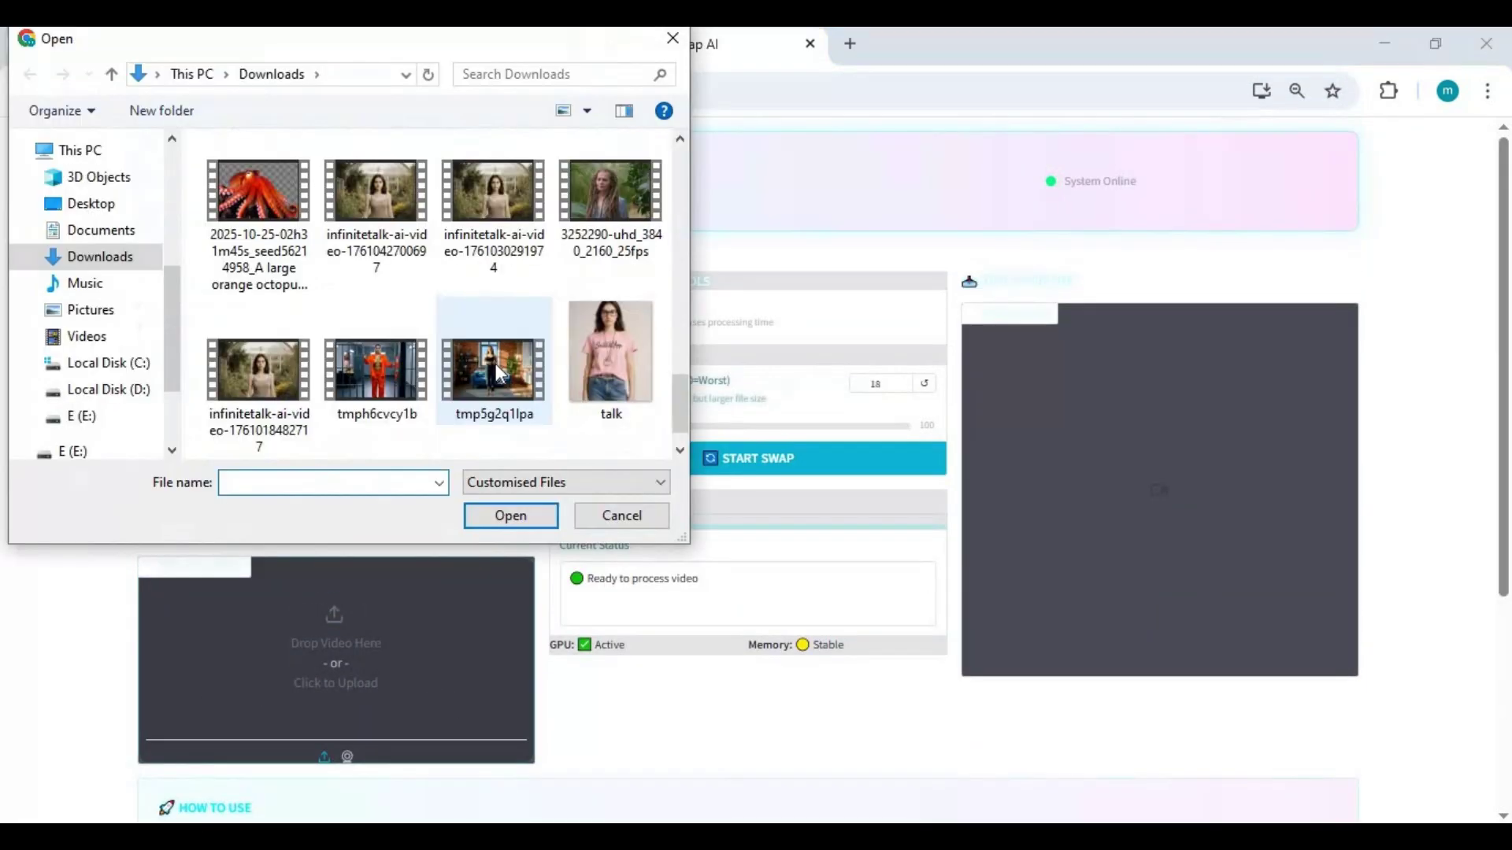
pyautogui.doubleClick(496, 331)
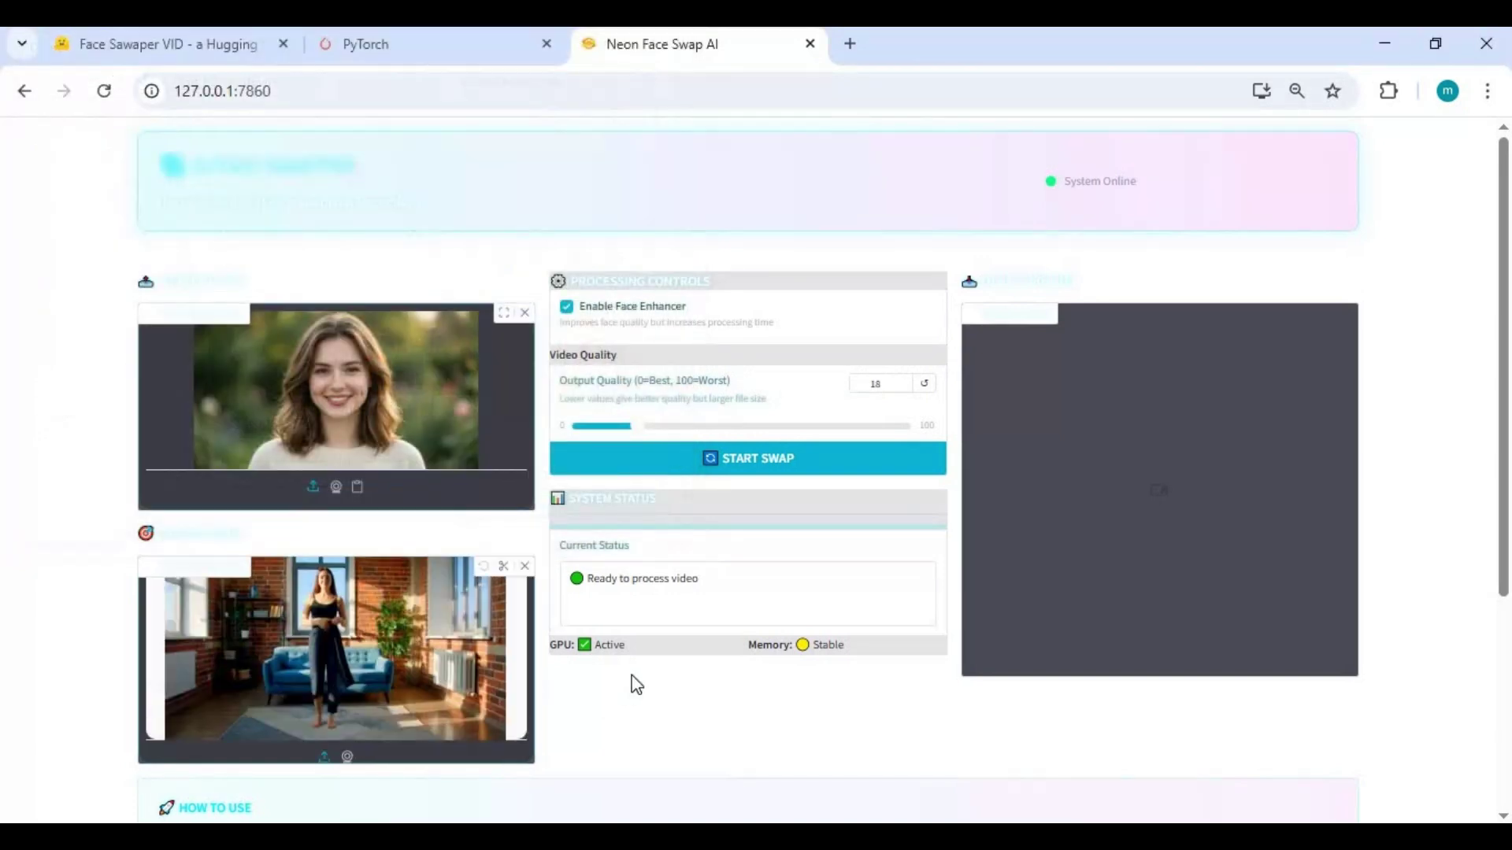
pyautogui.click(567, 309)
pyautogui.click(566, 309)
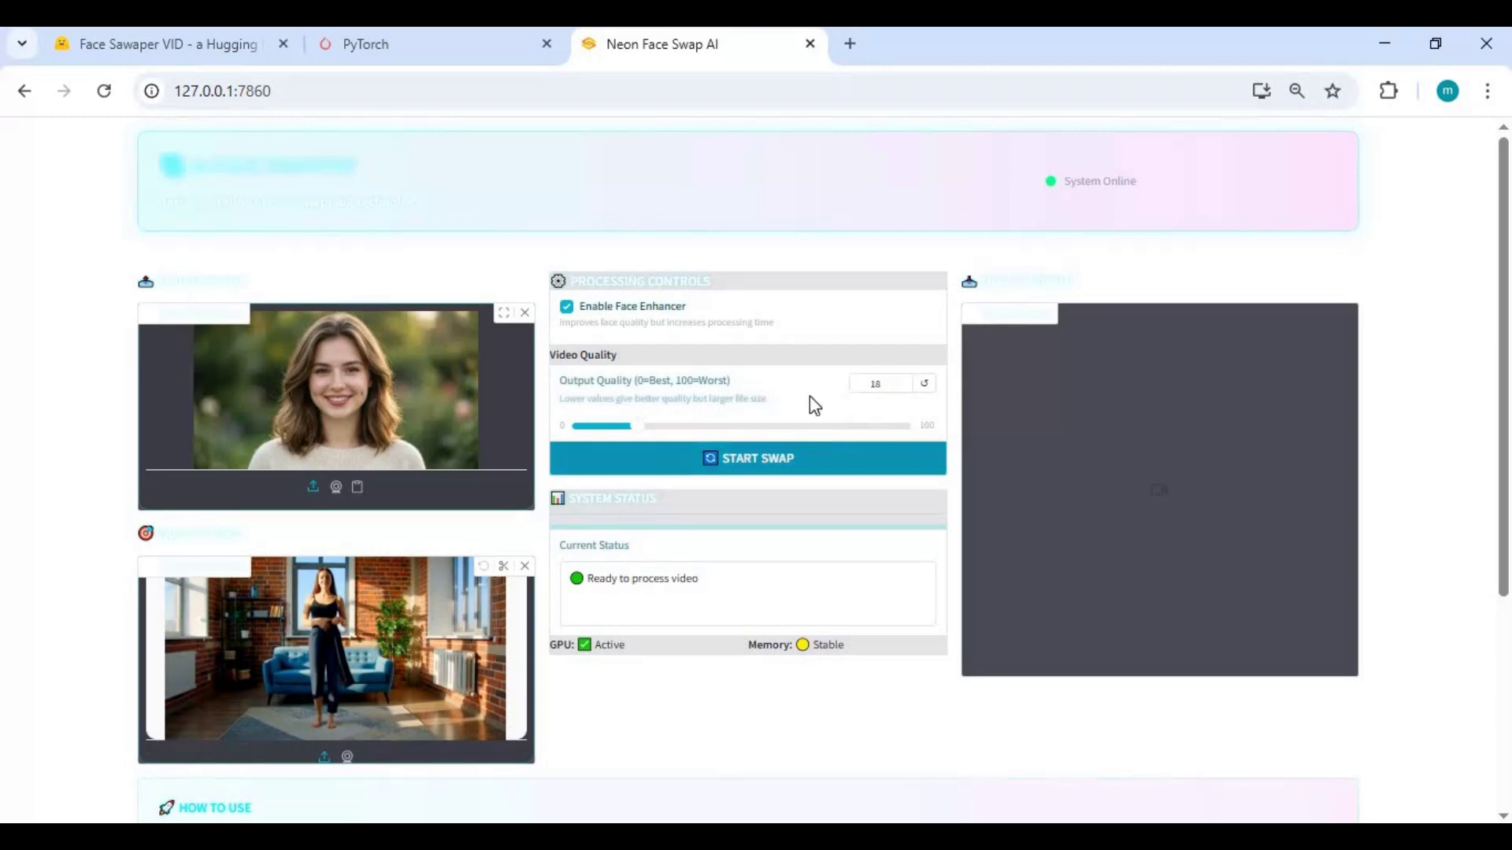
# Start the swap and watch the console until processing completes
pyautogui.click(763, 466)
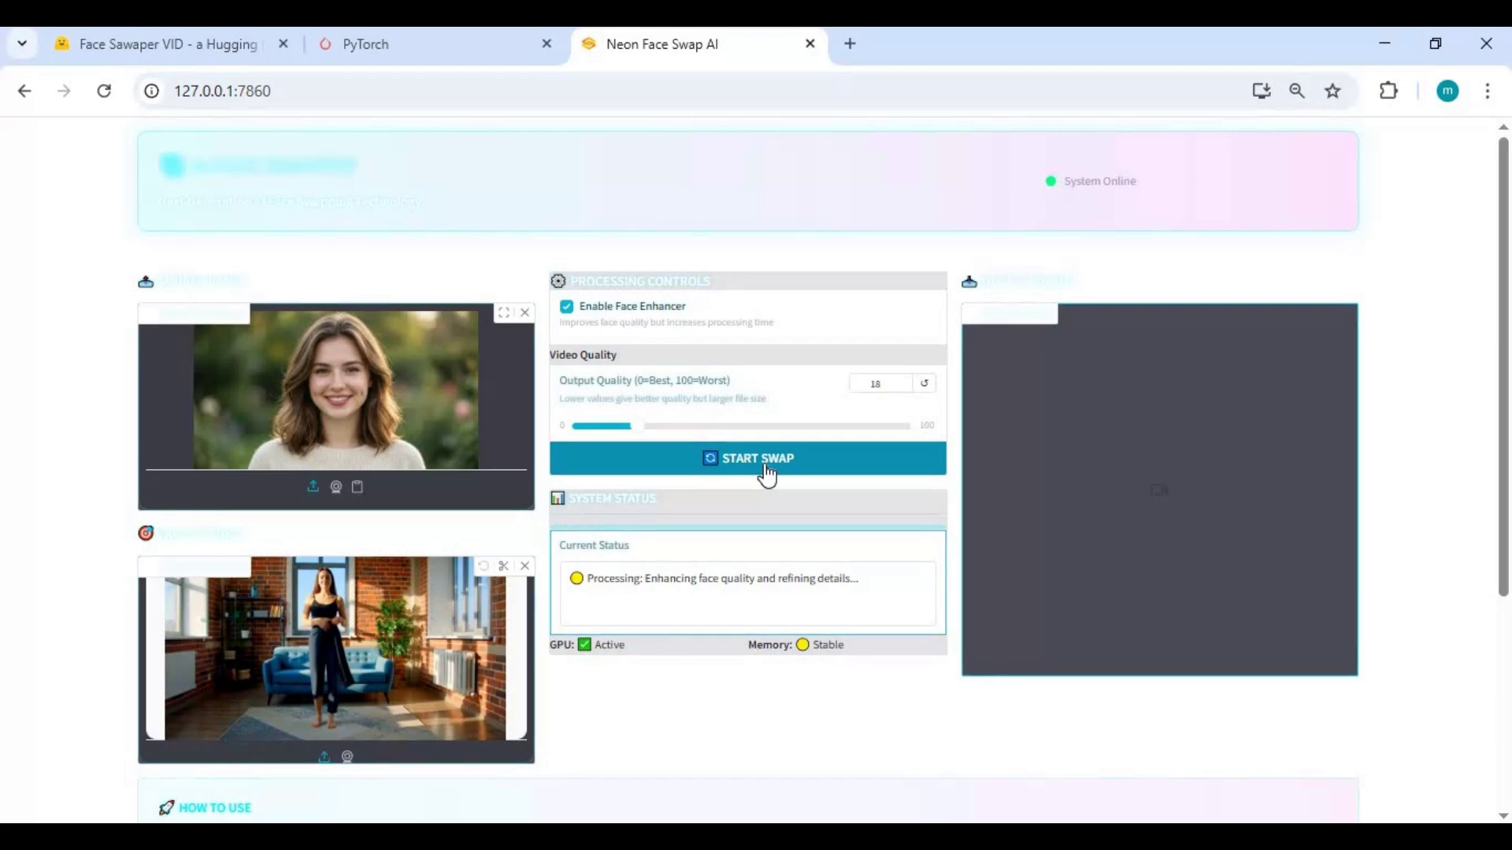
pyautogui.hotkey('alt', 'Tab')
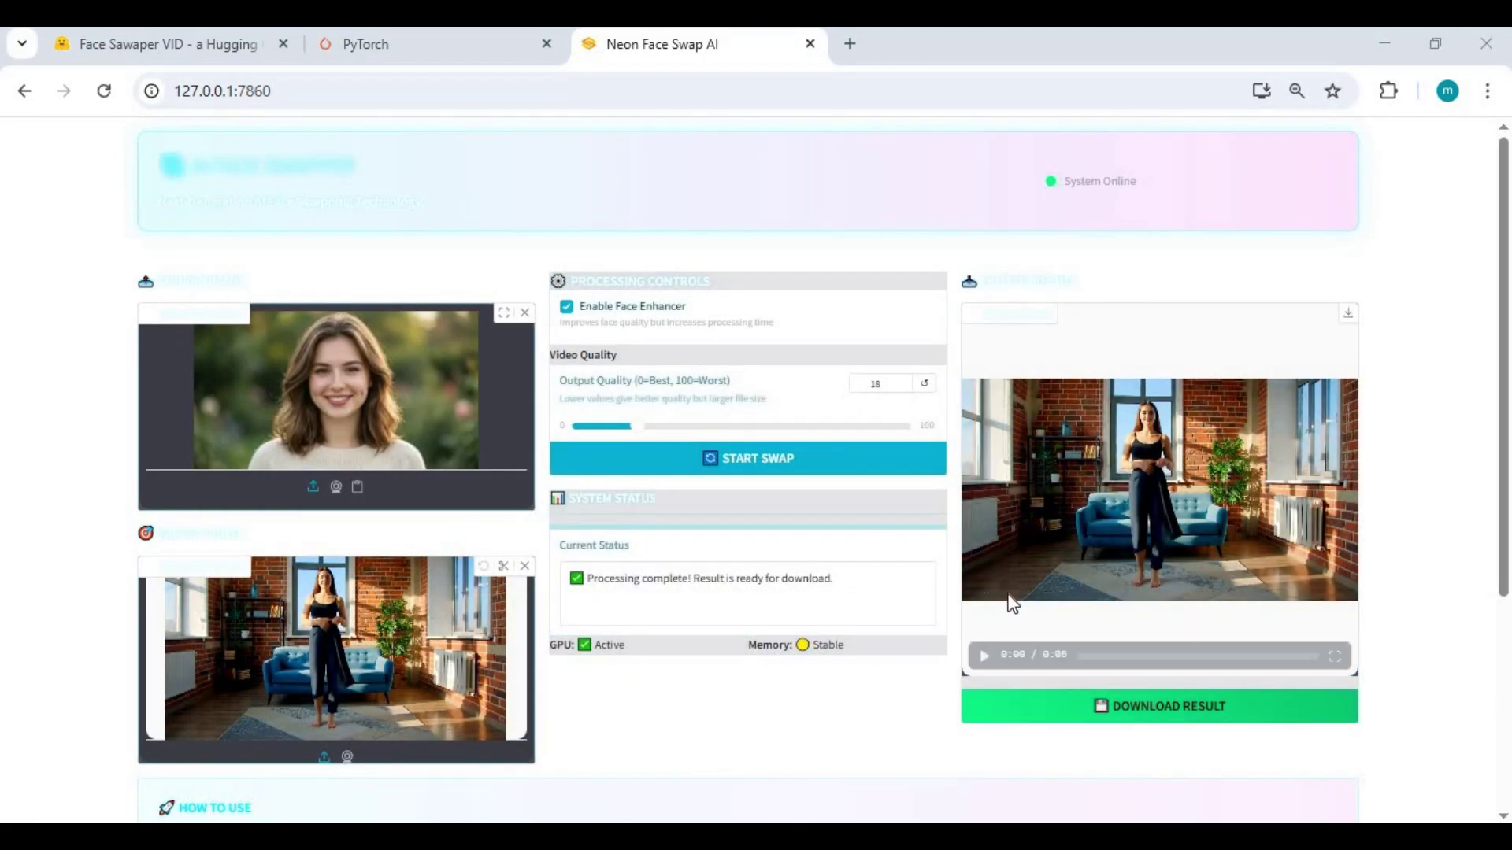
# Play the face-swapped output video in the result player
pyautogui.click(980, 659)
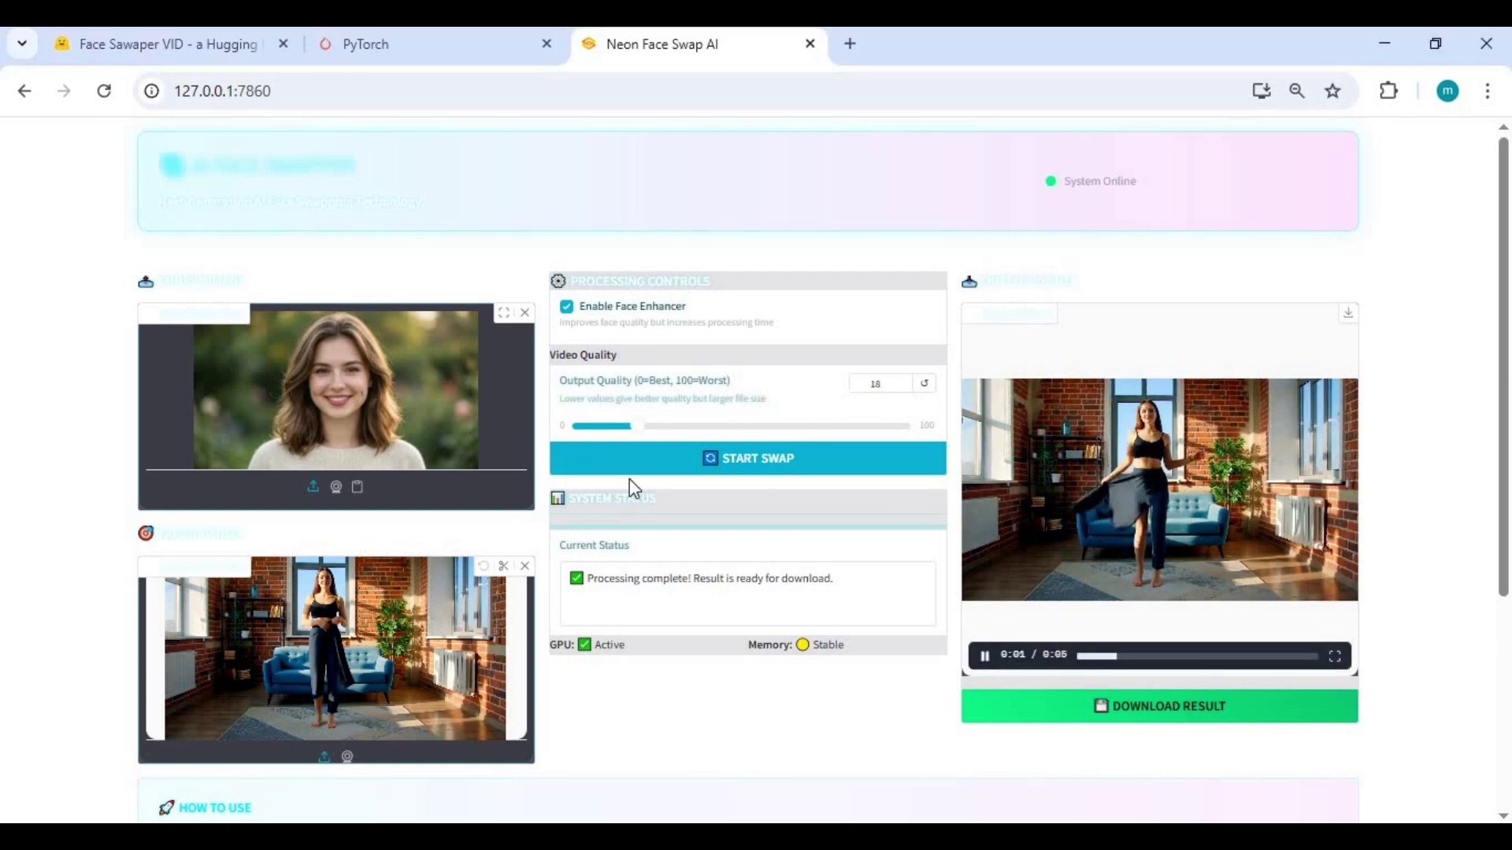